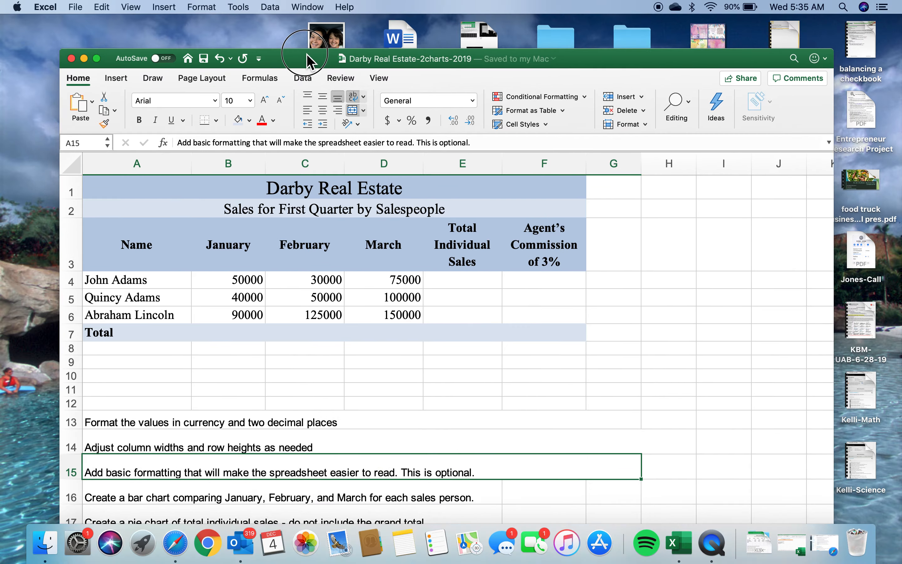
left_click_drag(315, 61, 293, 28)
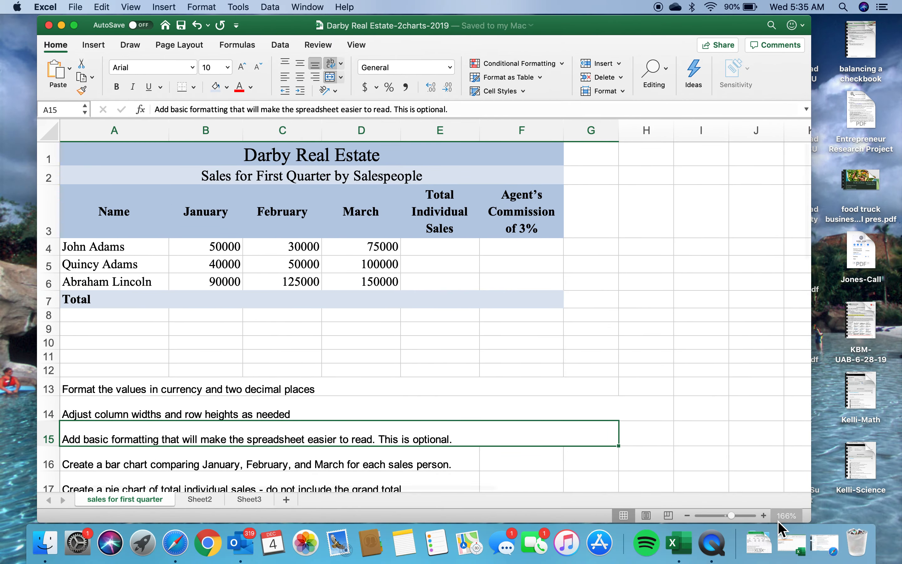
left_click(758, 542)
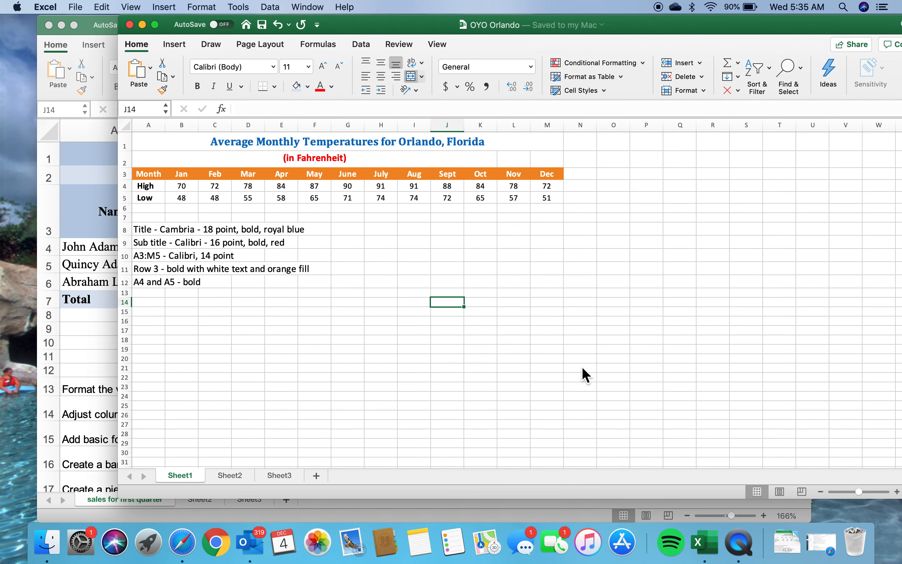
left_click(142, 24)
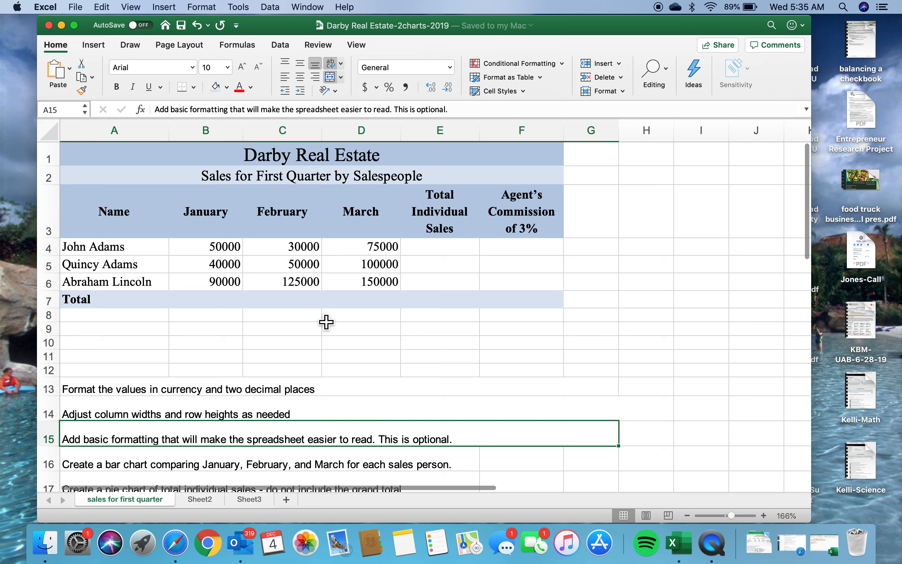
- Apply the Currency number format to the values and empty total cells in B4:F7
left_click(169, 392)
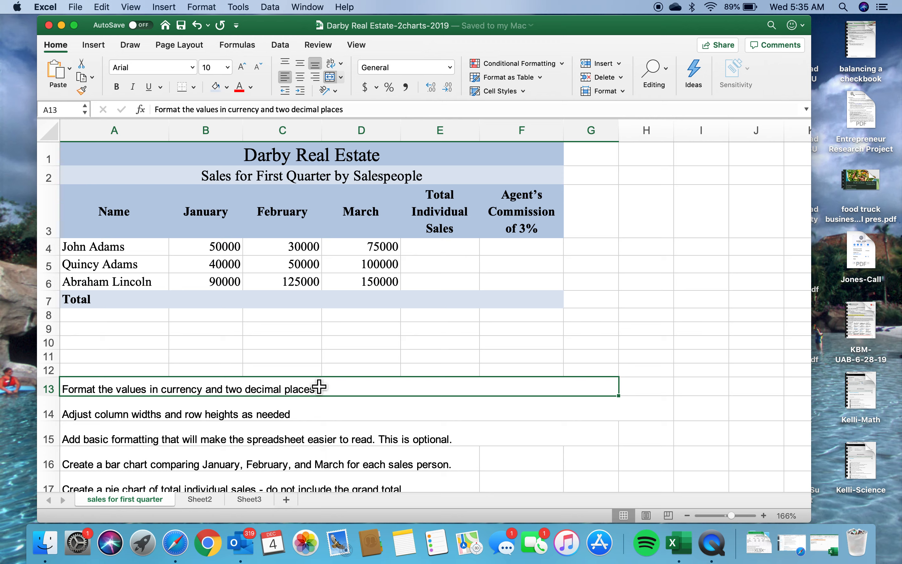
left_click_drag(225, 246, 499, 308)
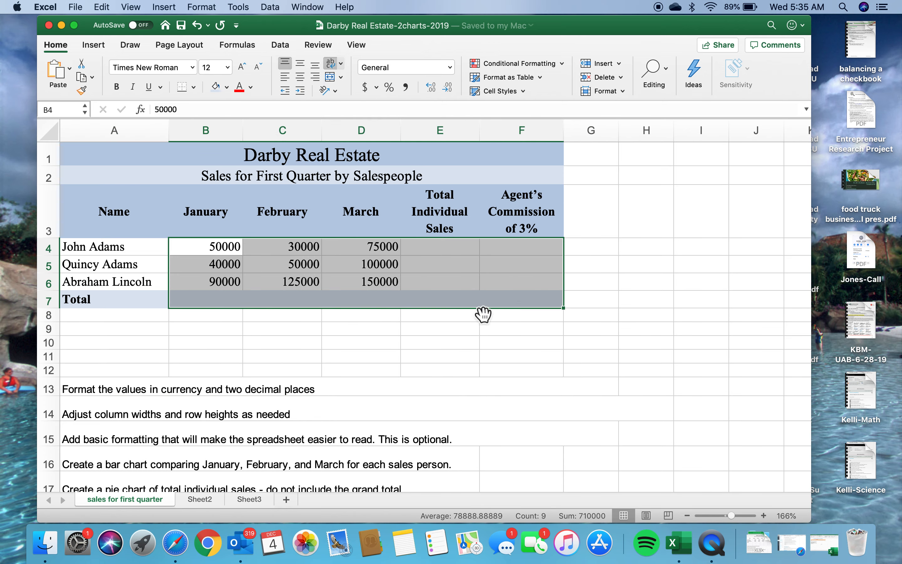
left_click(449, 68)
left_click(392, 131)
- Set the width of columns B through F to 12
left_click(623, 91)
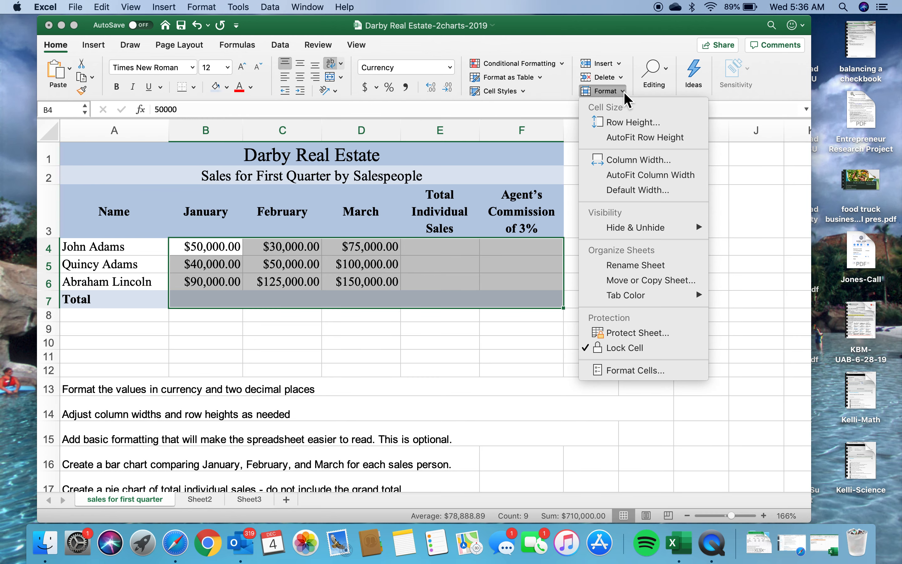
left_click(618, 160)
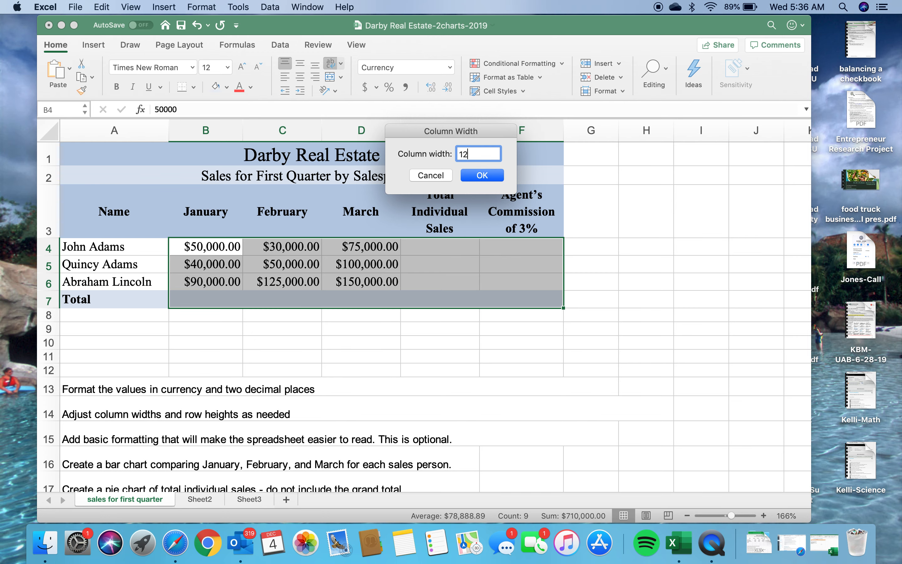
key("Return")
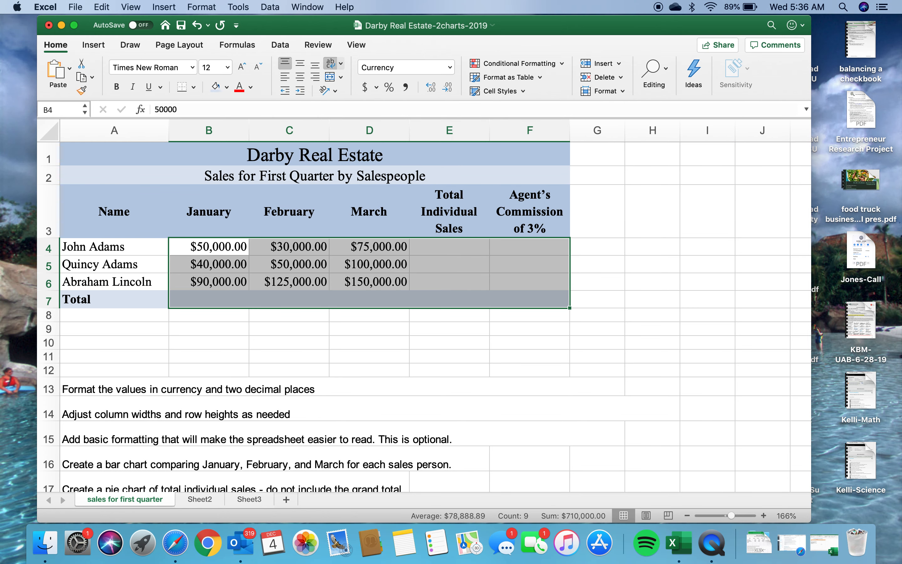
- Select cell E4 and widen the workbook window so the AutoSum command is directly accessible
left_click(446, 283)
left_click(464, 257)
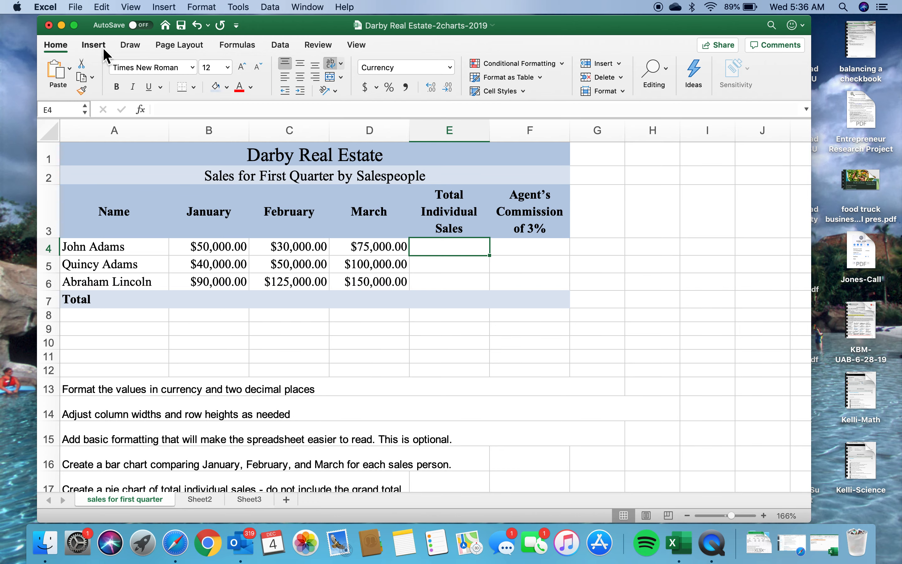
left_click(57, 44)
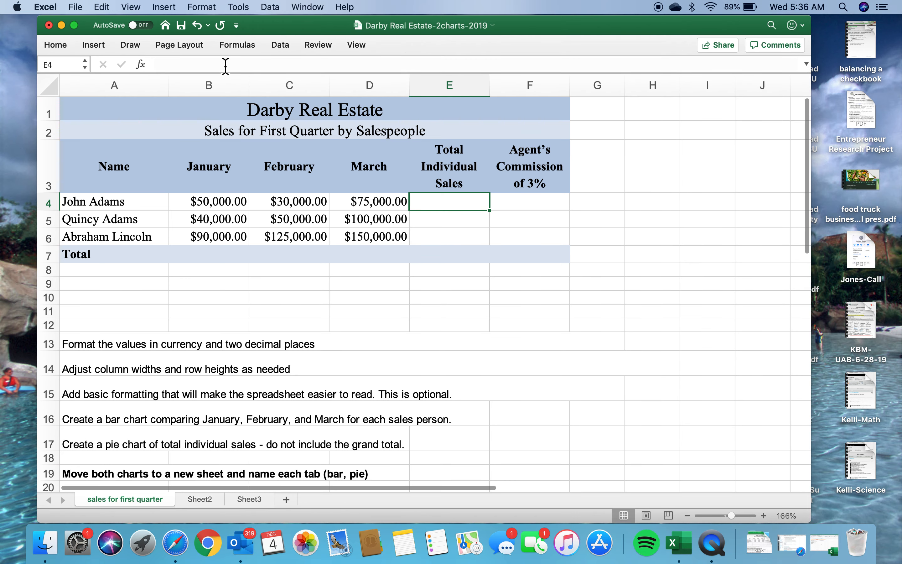
left_click(55, 44)
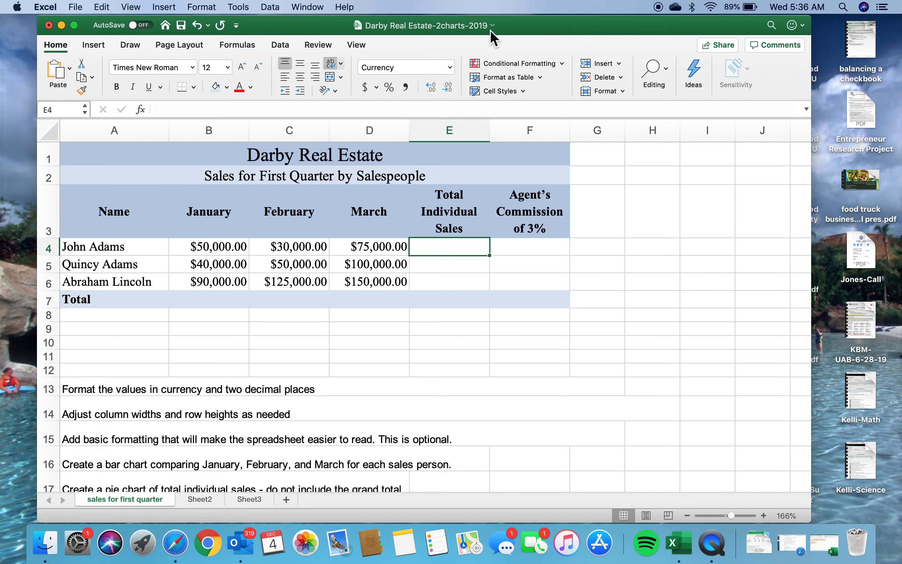
mouse_move(543, 32)
left_mouse_down()
mouse_move(499, 35)
mouse_move(541, 35)
left_mouse_up()
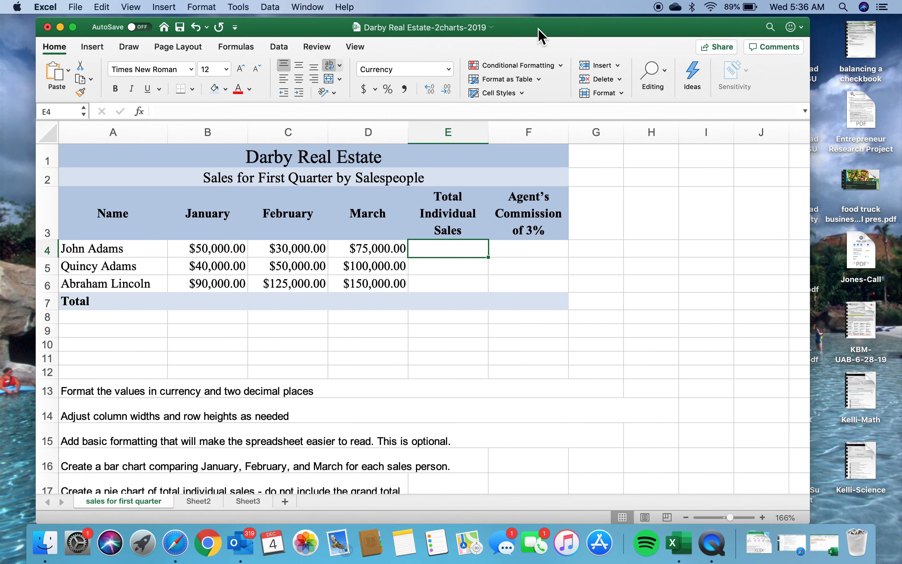
left_click_drag(810, 83, 892, 89)
- Total the first salesperson's monthly sales in E4 with the formula =SUM(B4:D4)
left_click(712, 66)
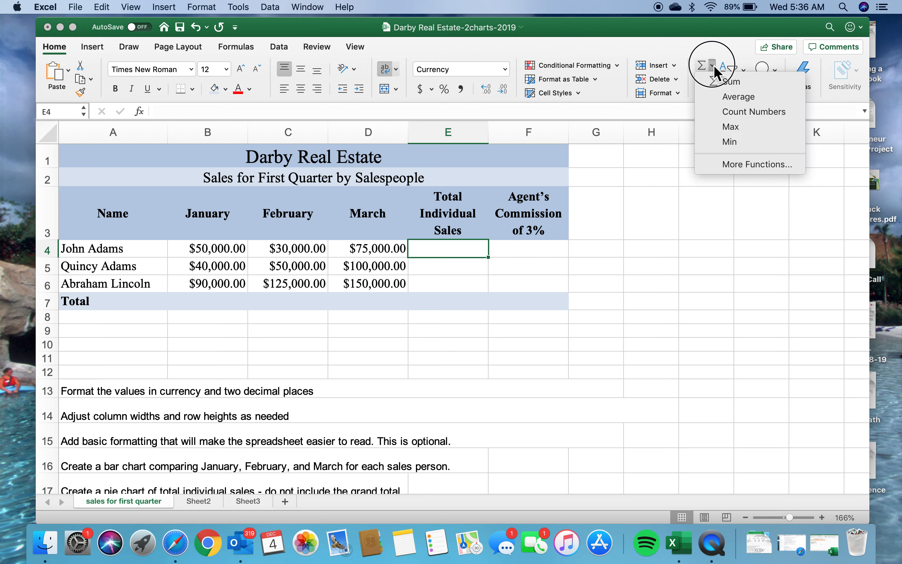
left_click(735, 84)
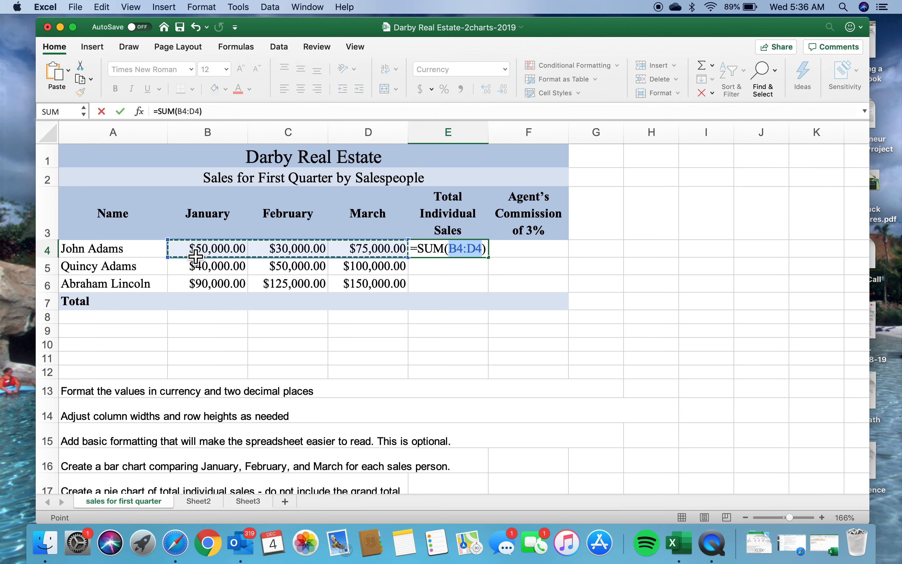
key("Return")
- Calculate the first salesperson's commission in F4 with the formula =E4*3%
left_click(539, 247)
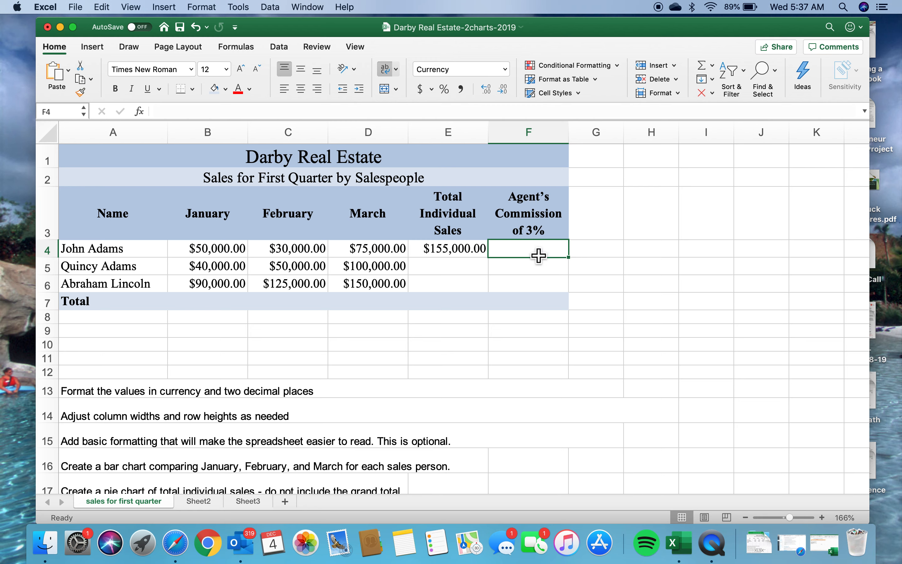
type("=")
left_click(463, 257)
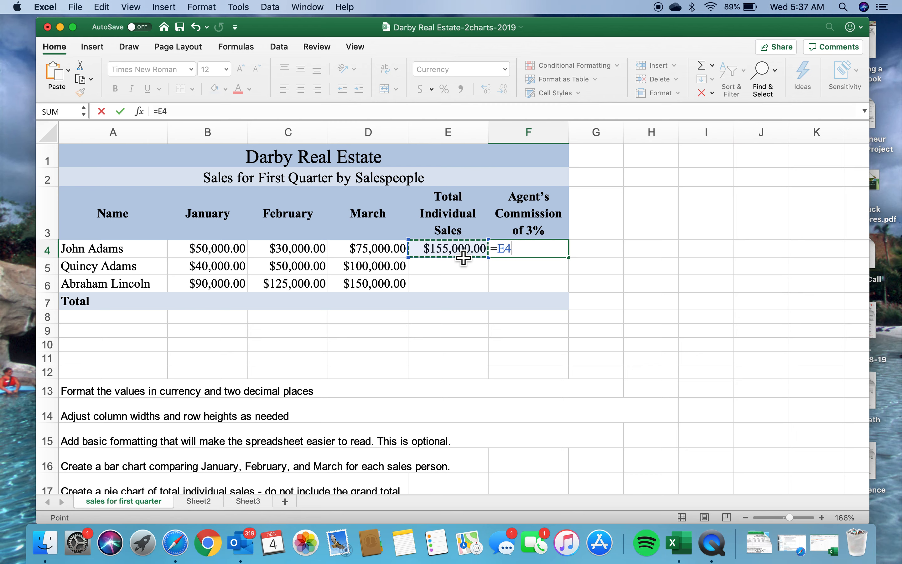
type("*3%")
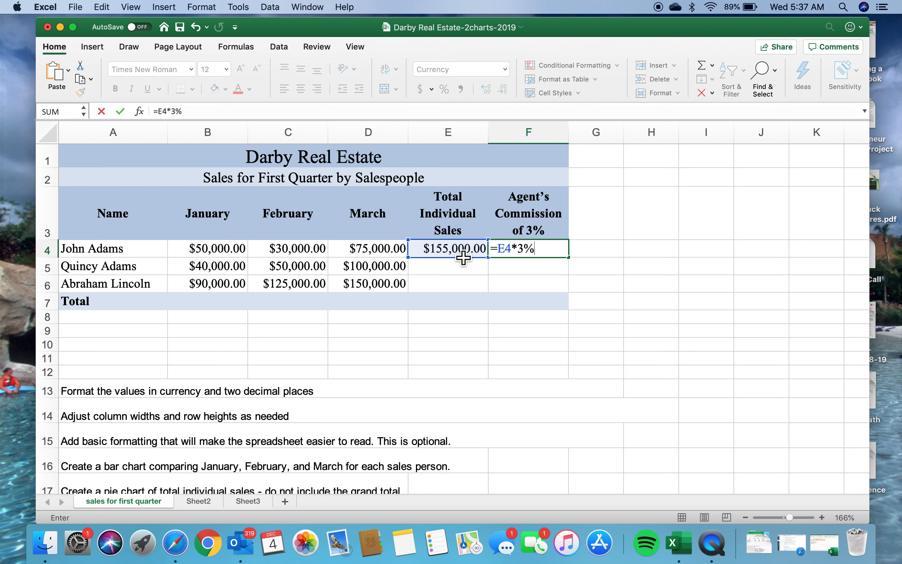
key("Return")
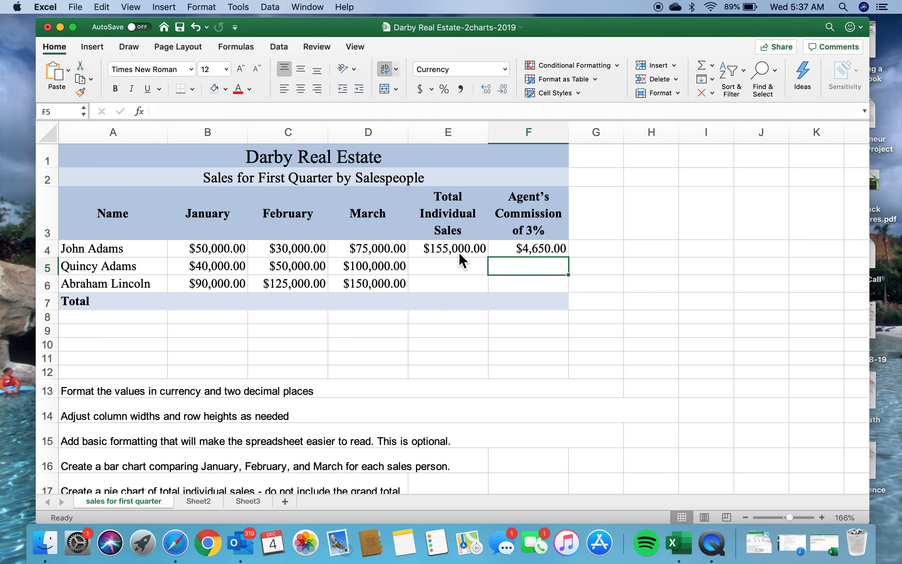
- Fill the individual sales and commission formulas from E4:F4 down through row 7
left_click(457, 252)
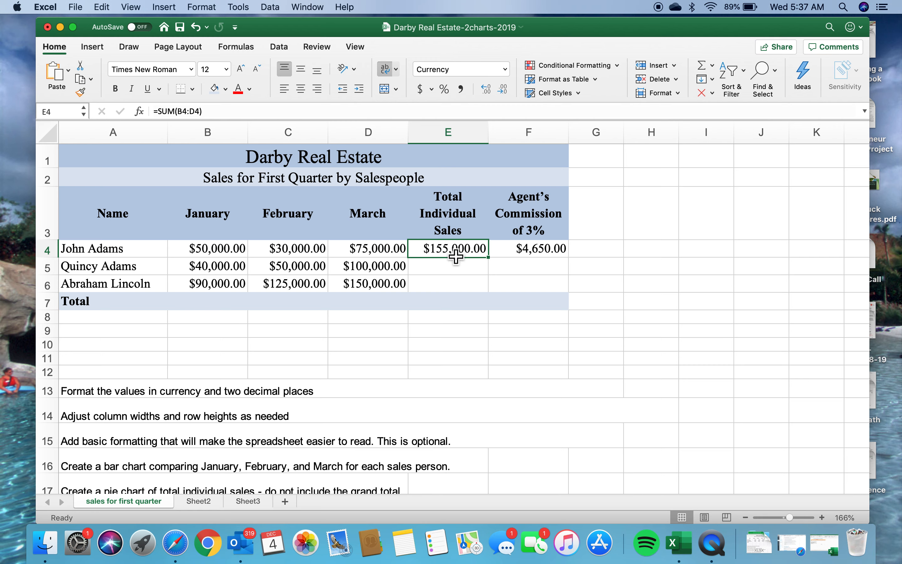
mouse_move(455, 257)
left_mouse_down()
mouse_move(529, 254)
mouse_move(559, 304)
left_mouse_up()
left_click(529, 346)
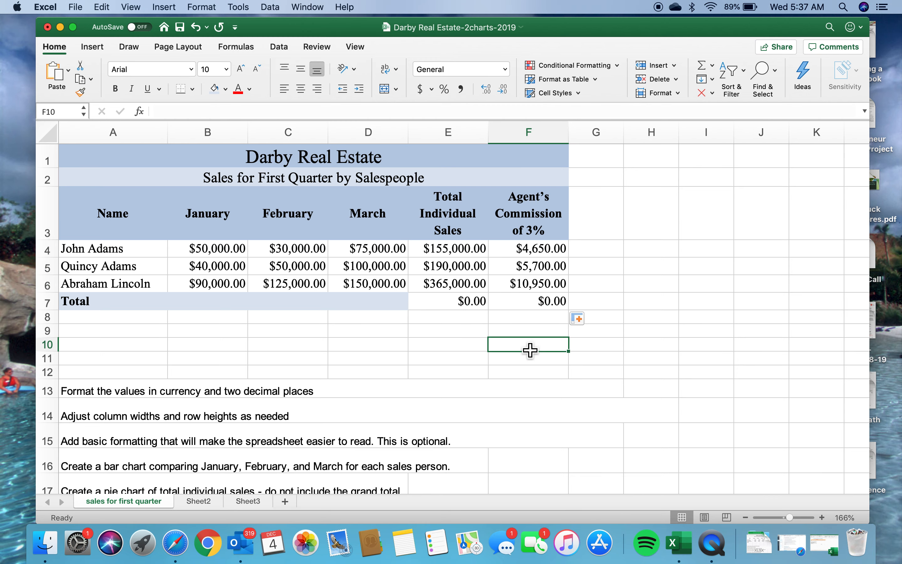
- Copy the formatting of cell D7 onto E7:F7 so the Total row's fill matches
left_click(447, 307)
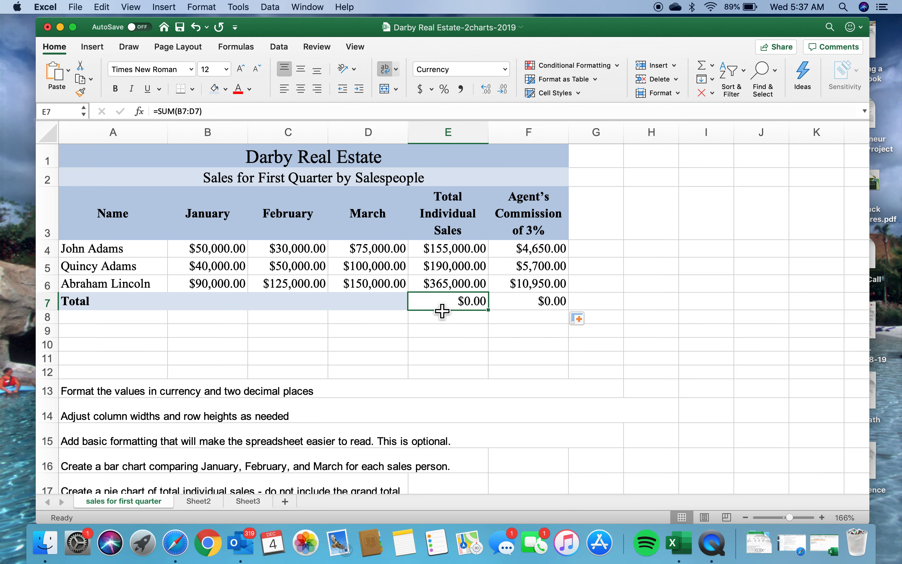
left_click(370, 308)
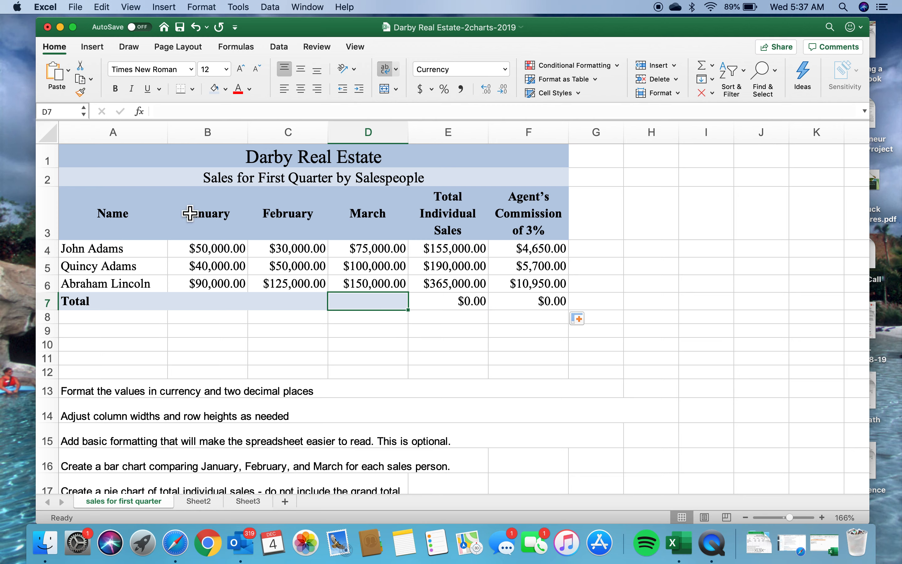
left_click(80, 92)
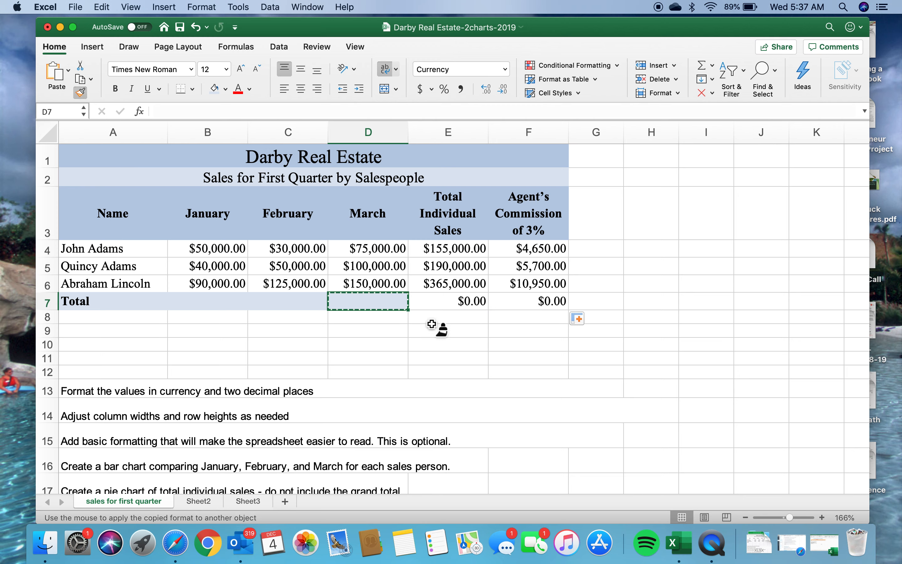
left_click_drag(447, 301, 560, 303)
left_click(529, 352)
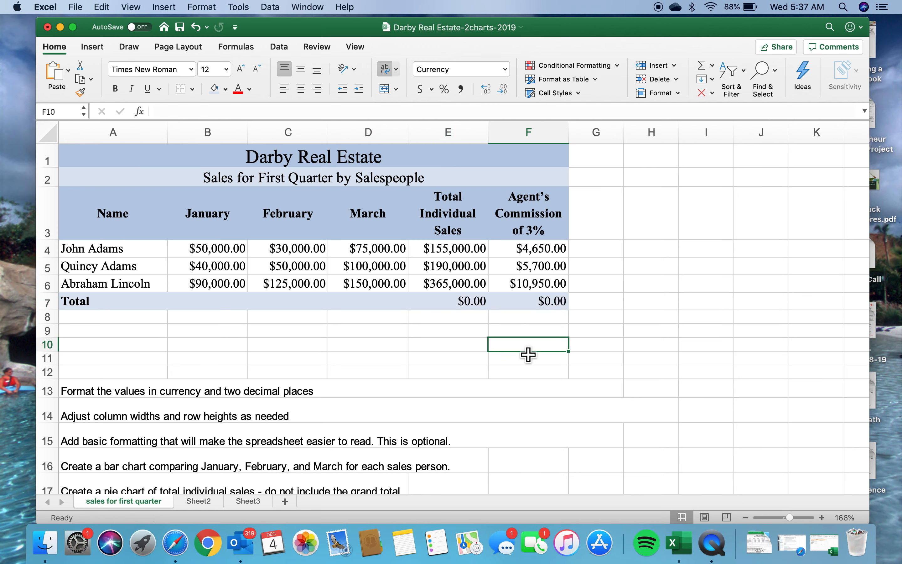
- Total the January sales in B7 with the formula =SUM(B4:B6)
left_click(201, 309)
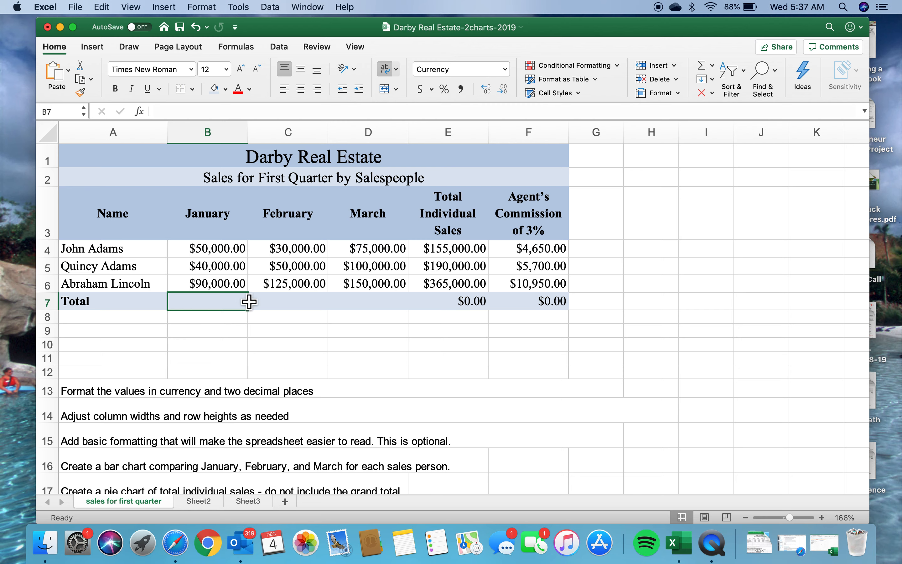
left_click(712, 66)
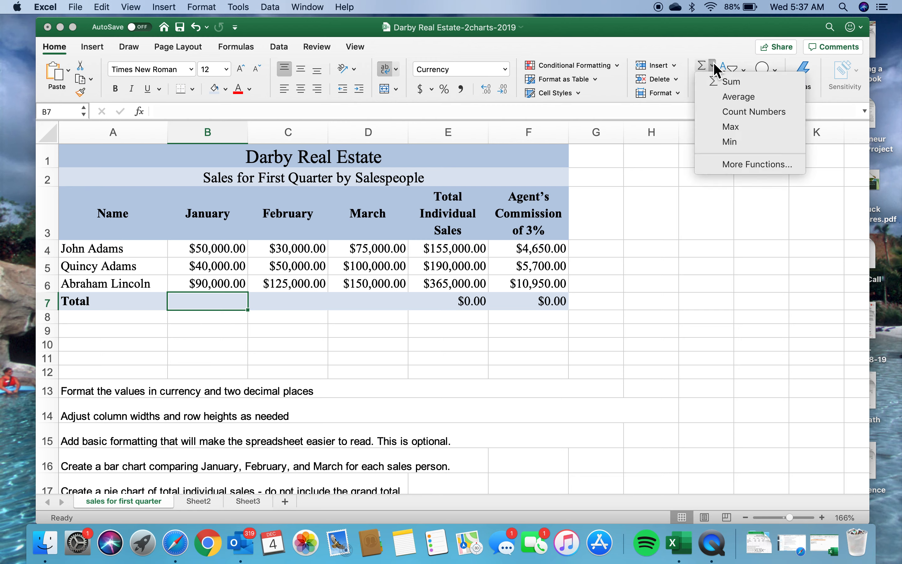
left_click(731, 83)
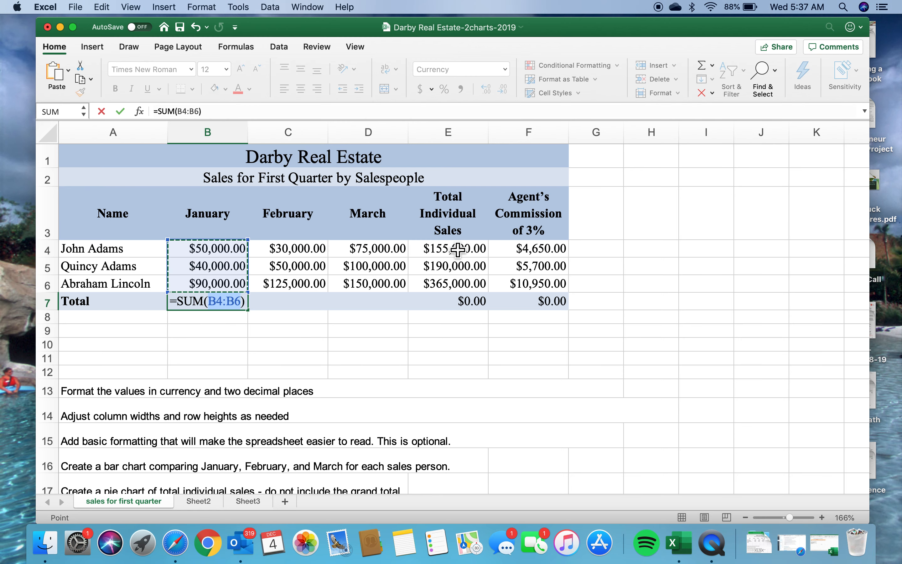
key("Return")
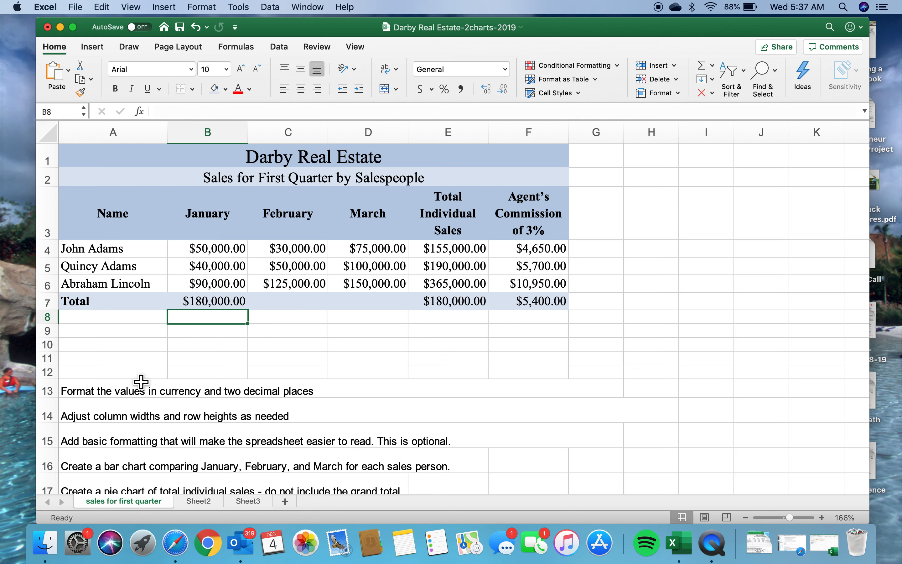
- Fill the January total formula from B7 across to D7 for February and March
left_click(221, 304)
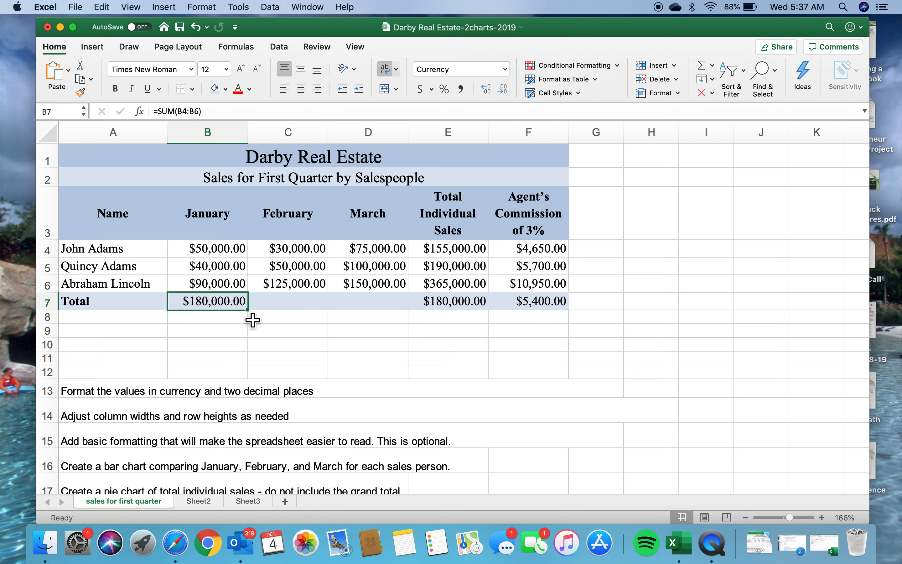
left_click_drag(250, 314, 385, 318)
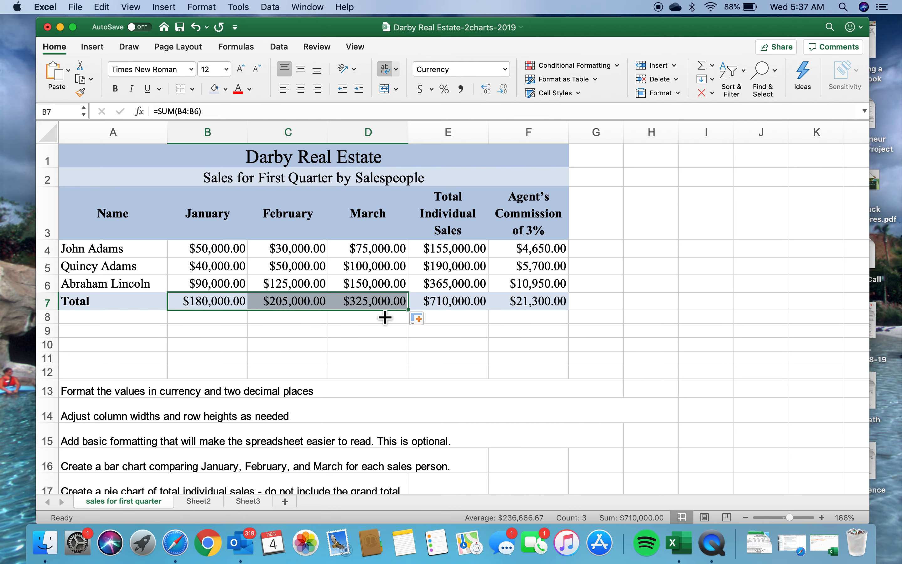
left_click(471, 348)
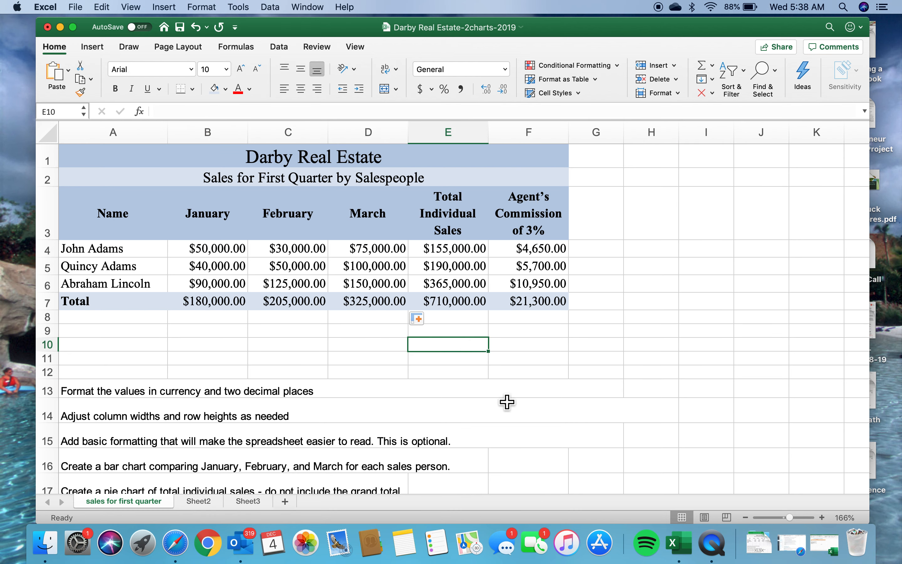
left_click(550, 381)
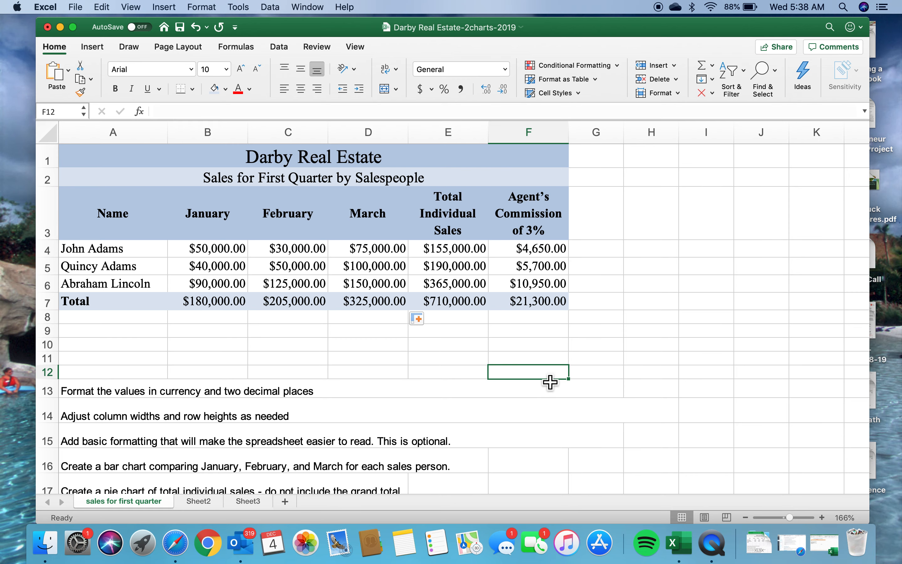
- Review the remaining assignment instructions listed below the sales table, including the one in row 14
scroll(551, 381, "down", 5)
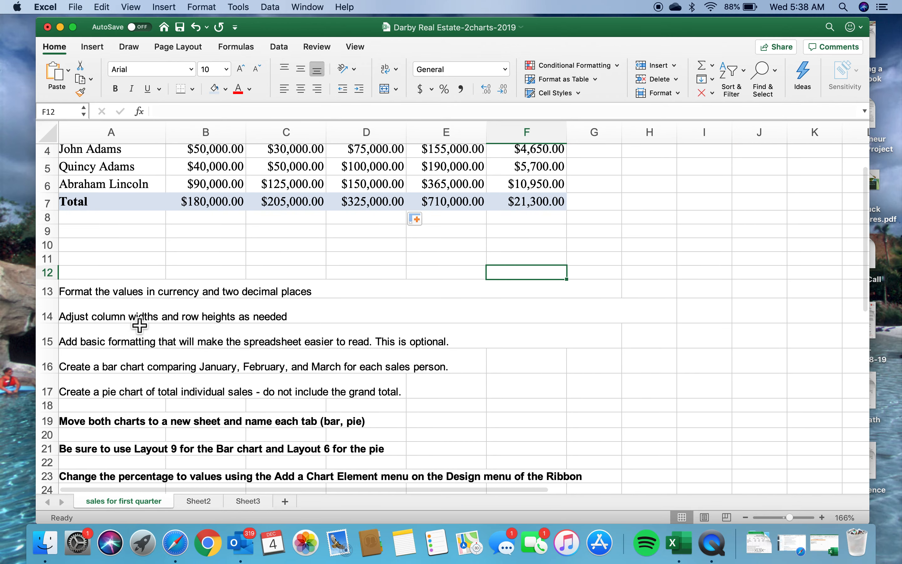
left_click(135, 317)
scroll(282, 329, "up", 4)
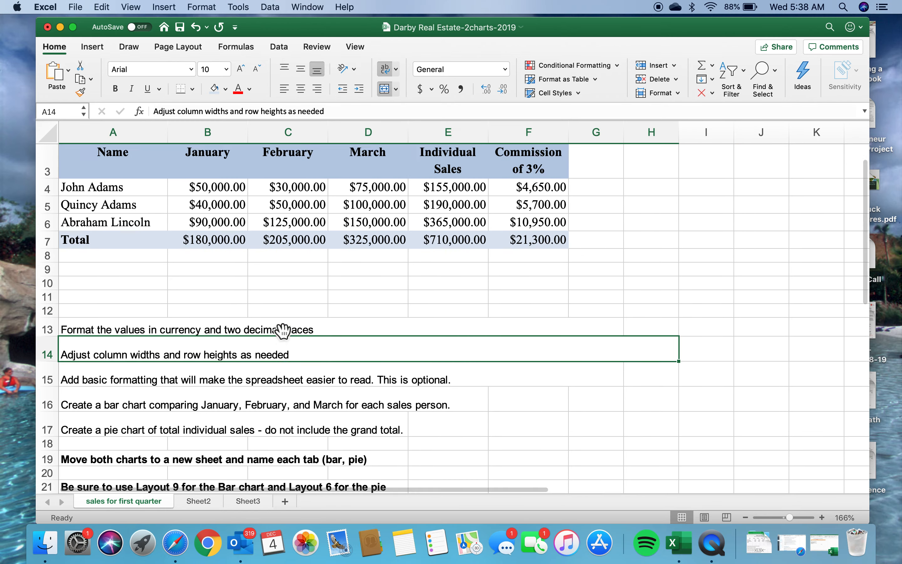
scroll(283, 330, "down", 1)
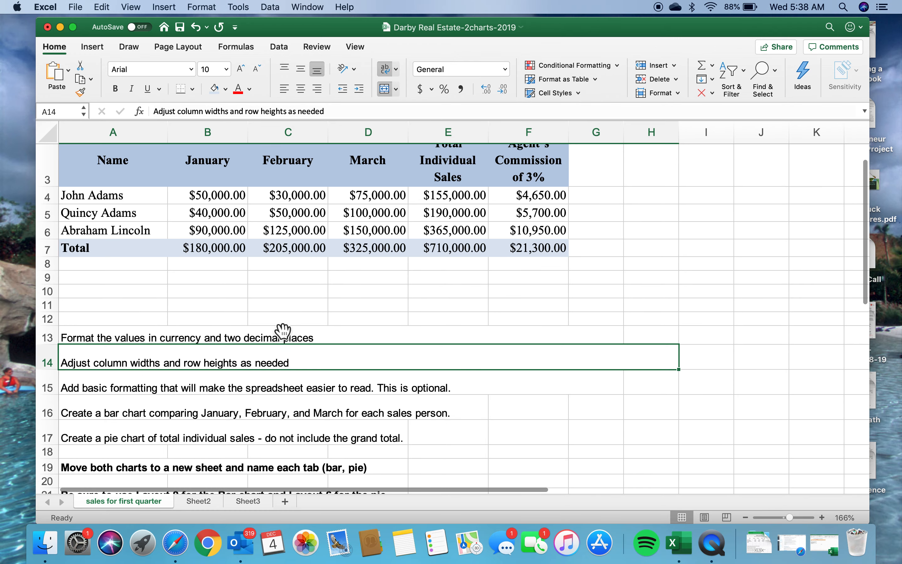
- Review the assignment instructions in rows 15 to 23 covering formatting, the bar and pie charts, sheet names, layouts and value labels
scroll(282, 330, "down", 4)
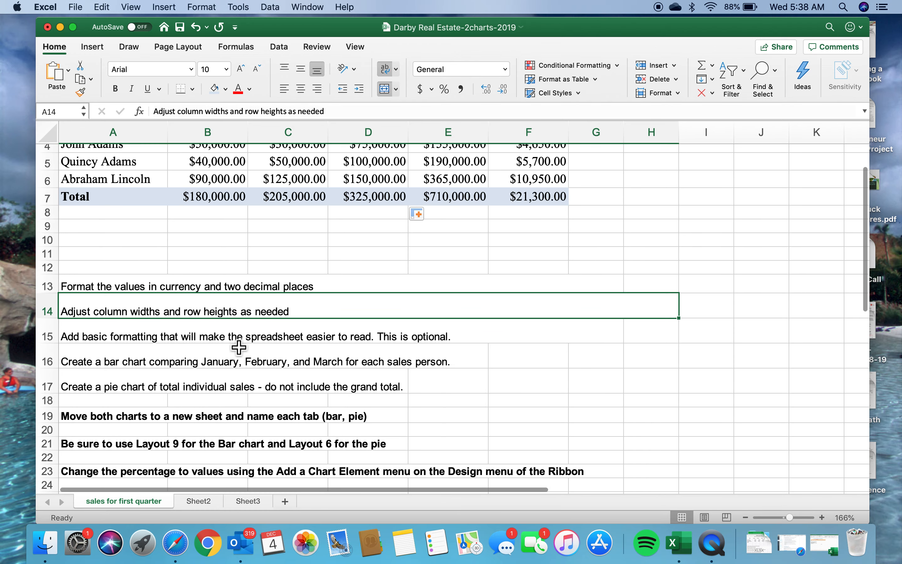
left_click(238, 339)
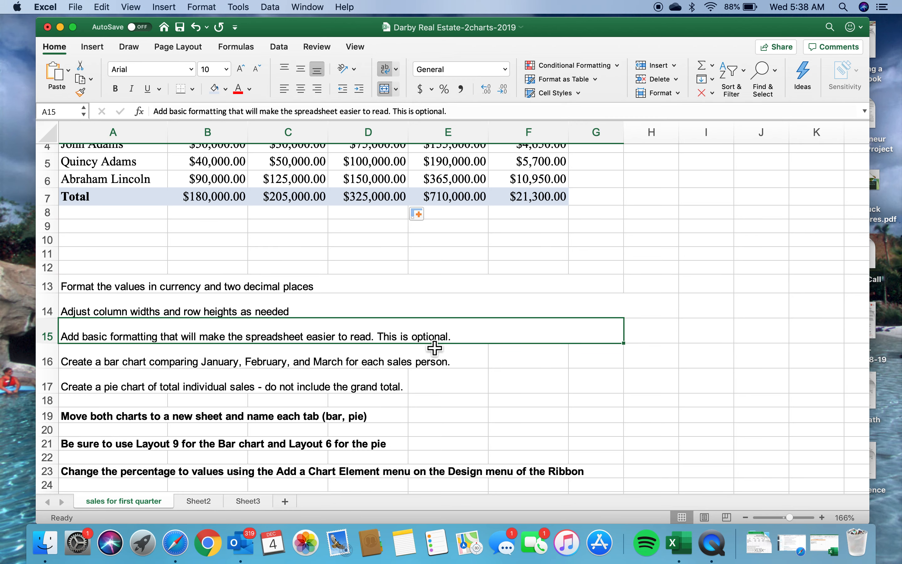
scroll(432, 343, "up", 6)
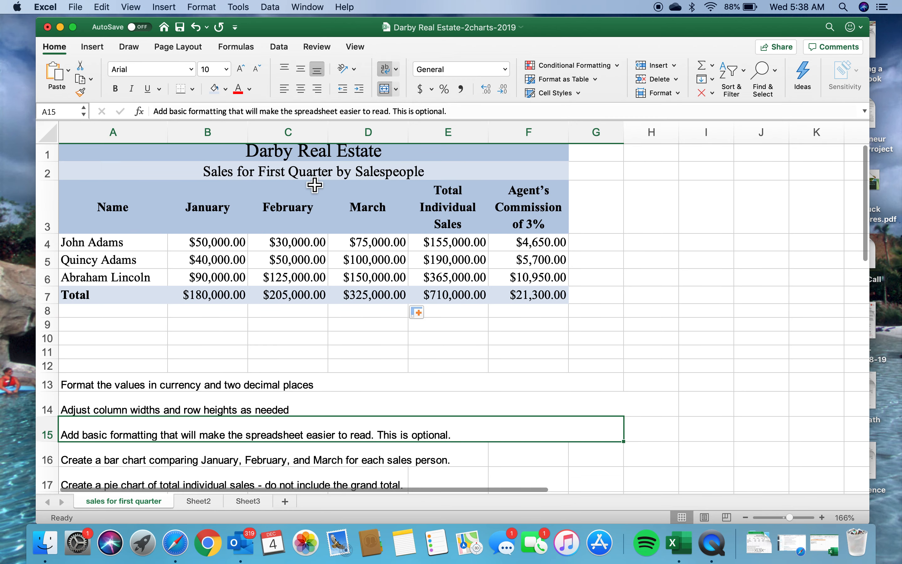
scroll(342, 354, "down", 4)
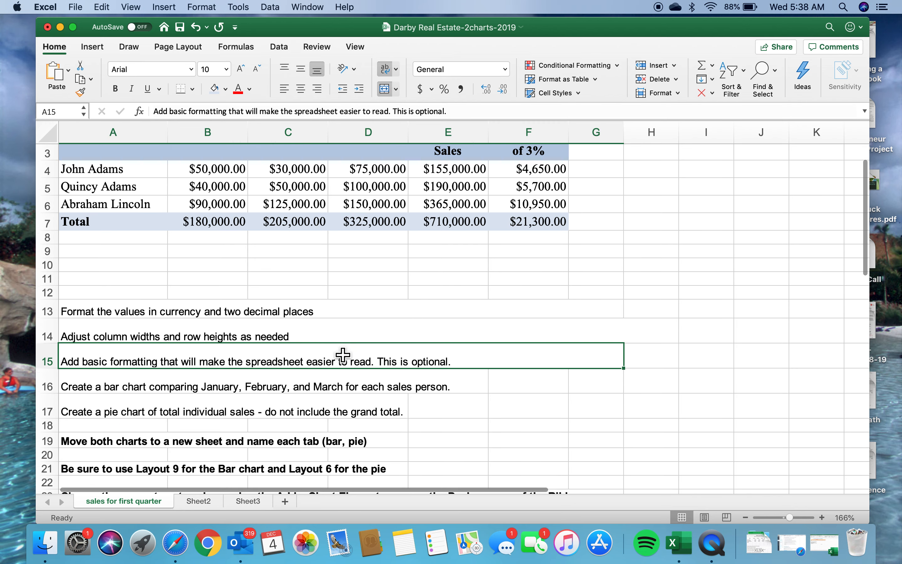
scroll(342, 354, "down", 1)
left_click(183, 384)
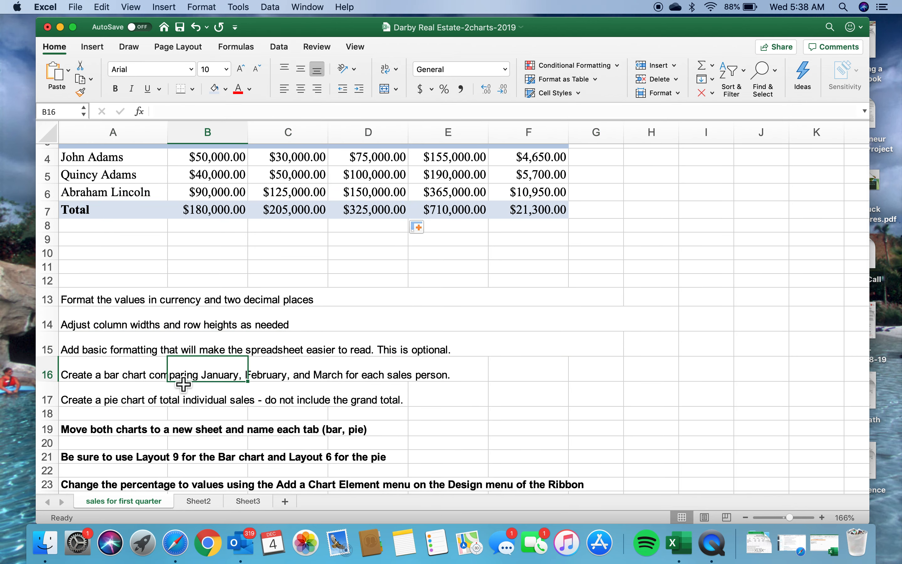
left_click(126, 385)
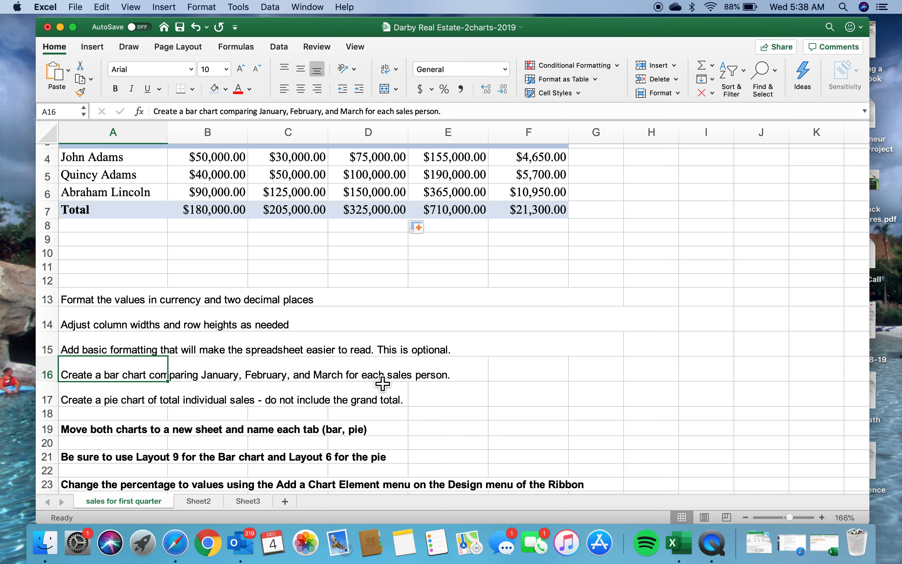
left_click(108, 403)
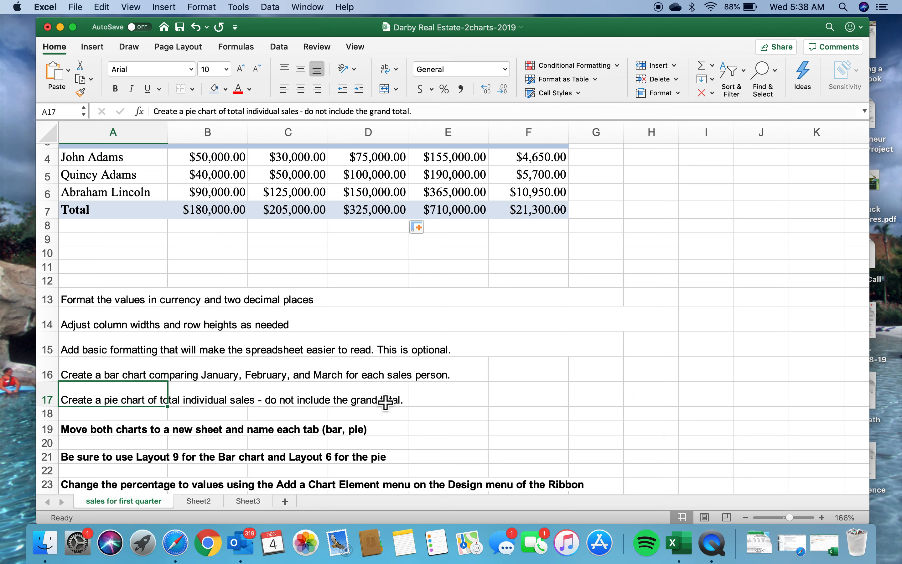
left_click(465, 205)
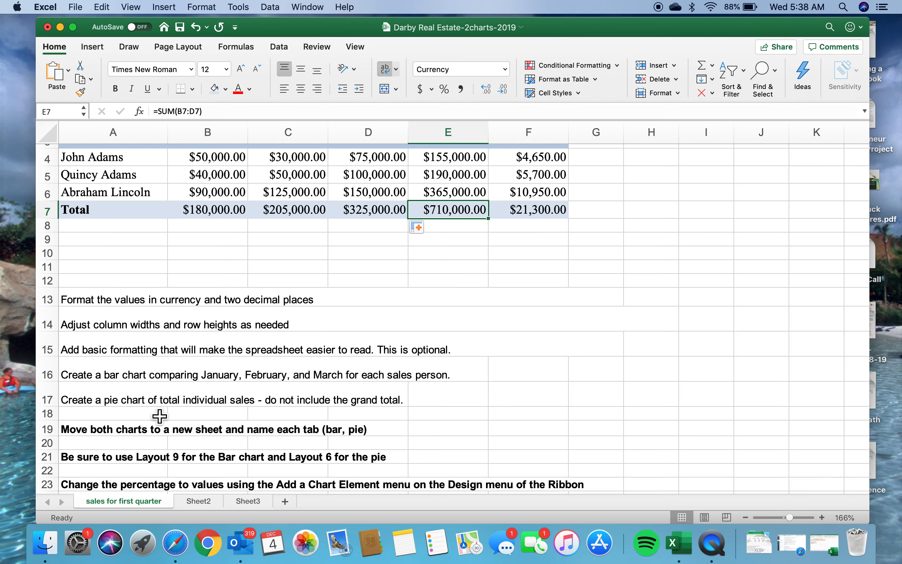
scroll(157, 414, "down", 2)
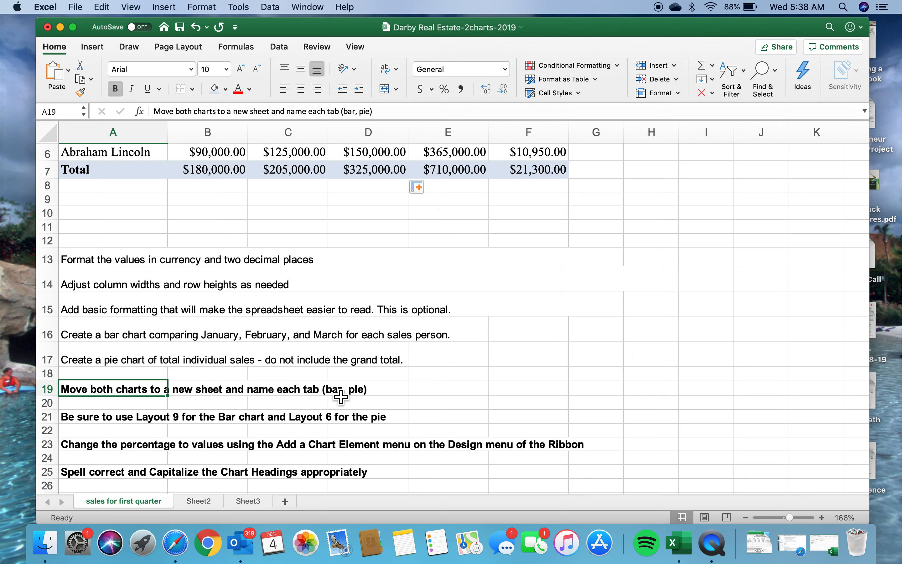
left_click(126, 419)
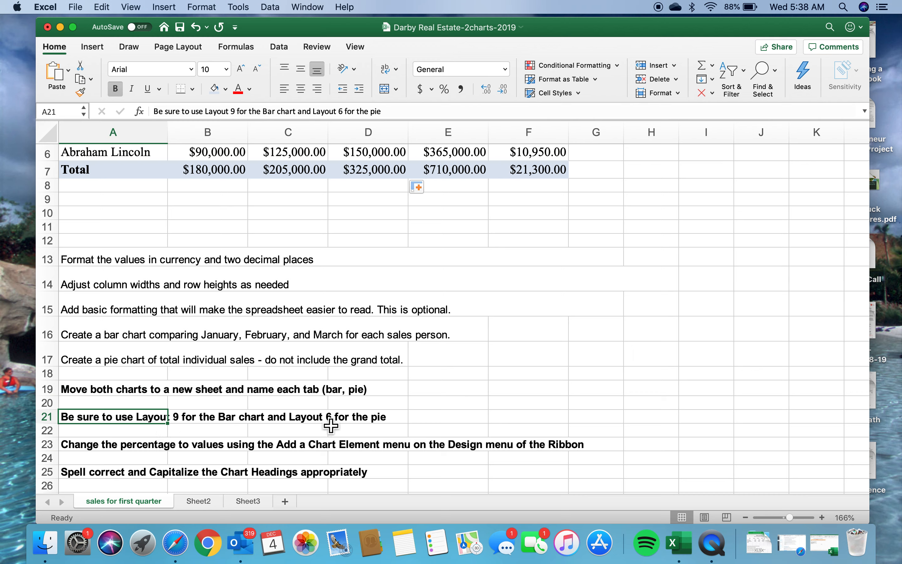
left_click(151, 446)
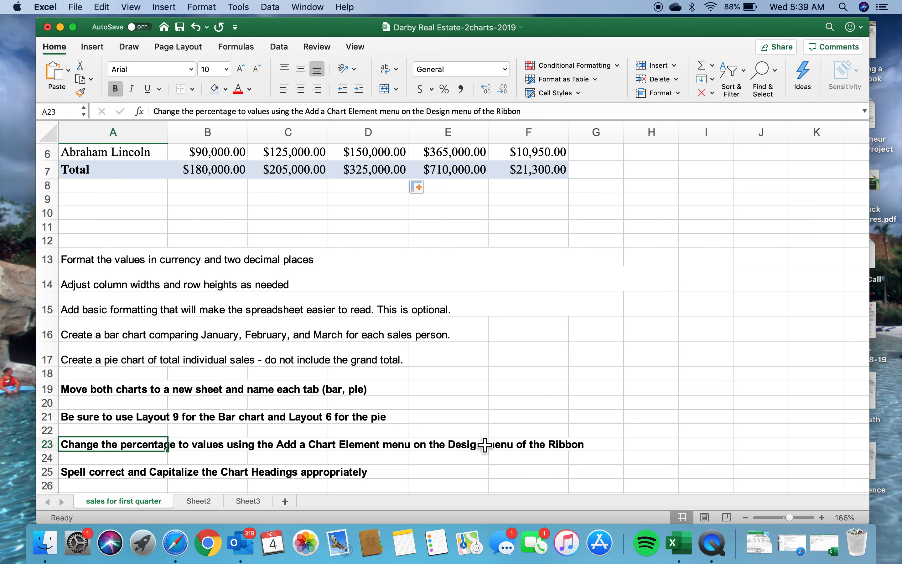
scroll(471, 450, "down", 2)
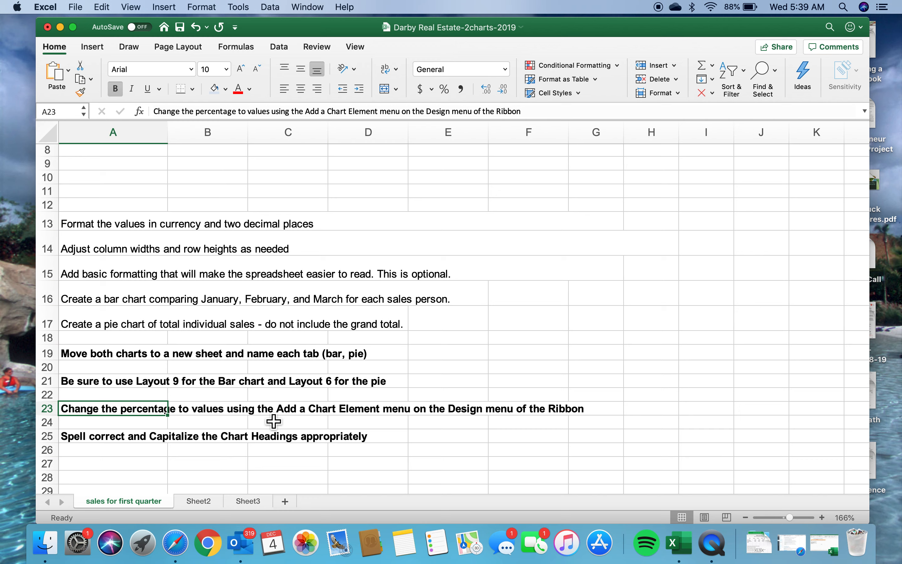
- Correct the wording of the instruction in A25 to "Spell correctly and Capitalize the Chart Headings appropriately"
left_click(123, 439)
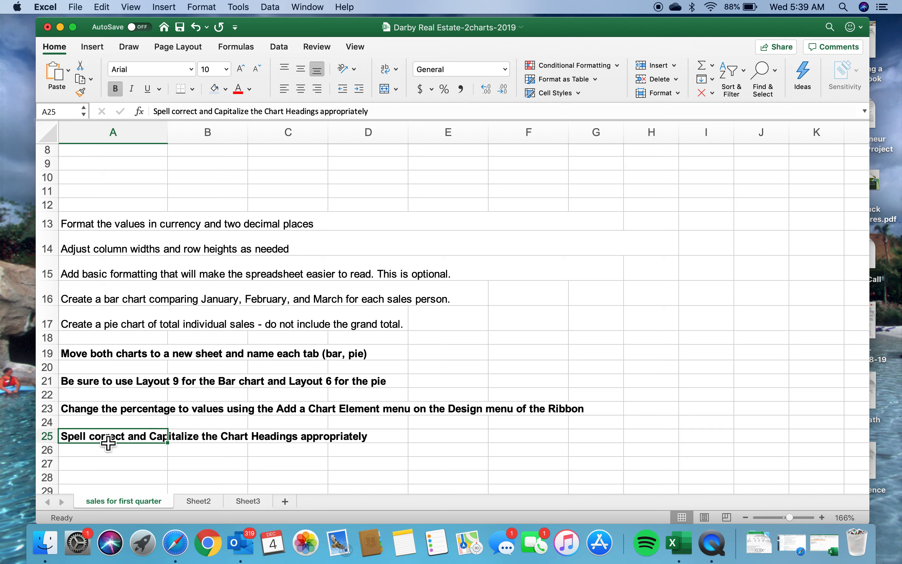
left_click(197, 111)
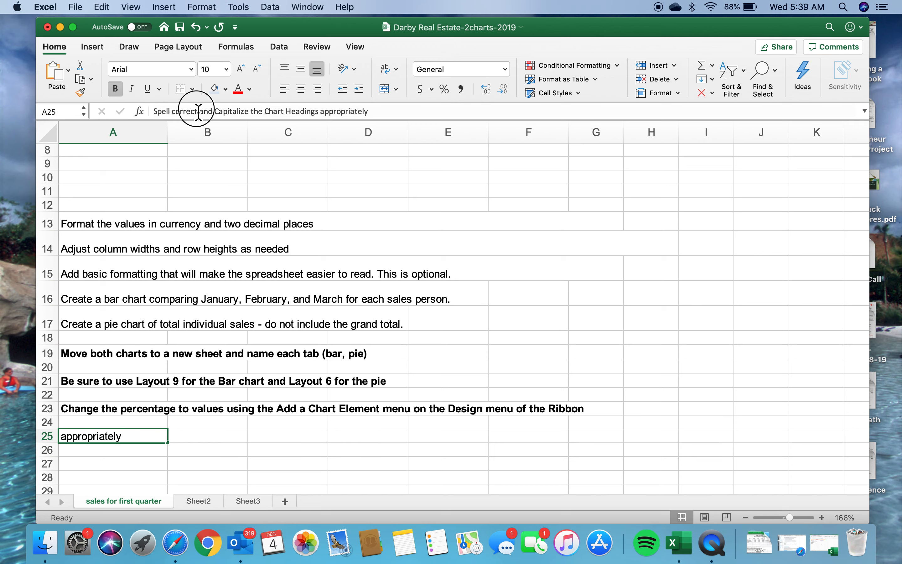
type("ly")
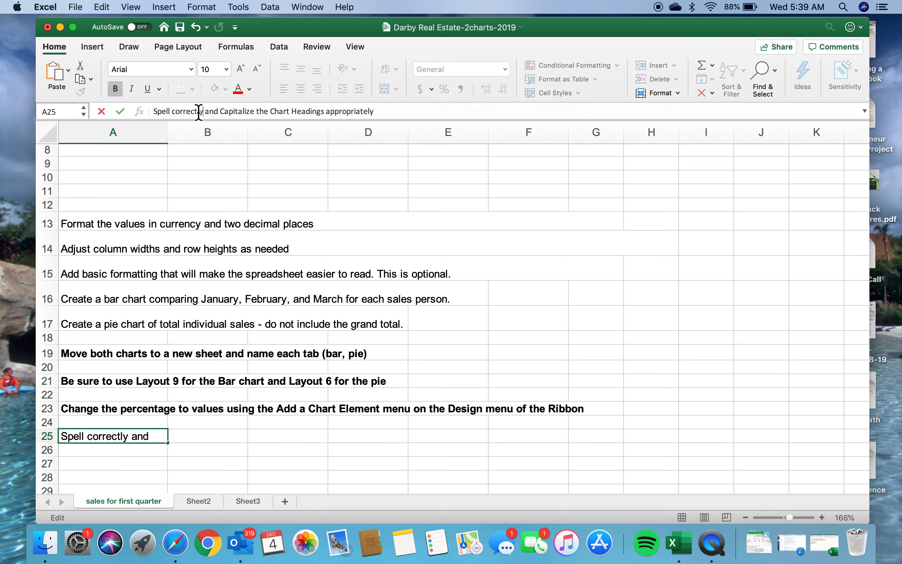
key("Return")
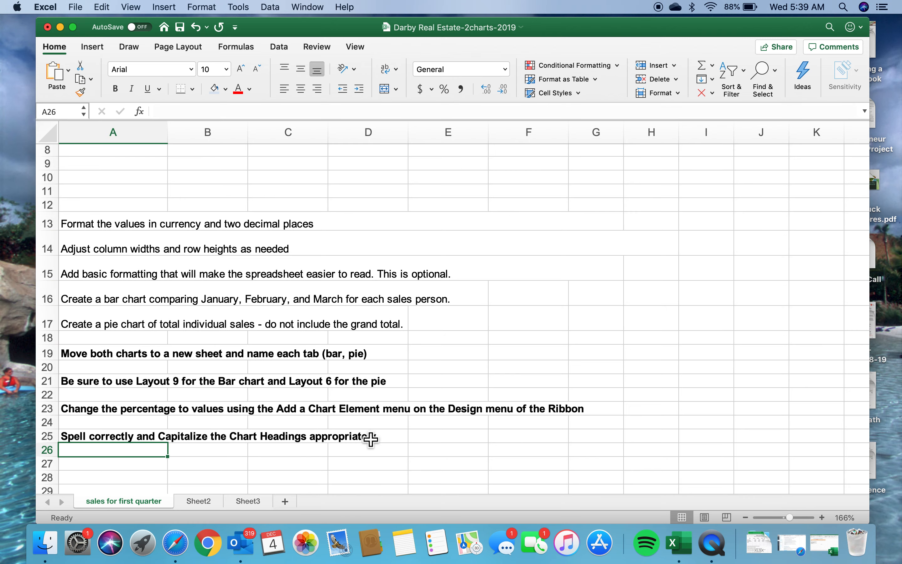
- Insert a 3-D clustered column chart from the names and January to March sales in A3:D6
scroll(355, 443, "up", 5)
scroll(354, 442, "down", 3)
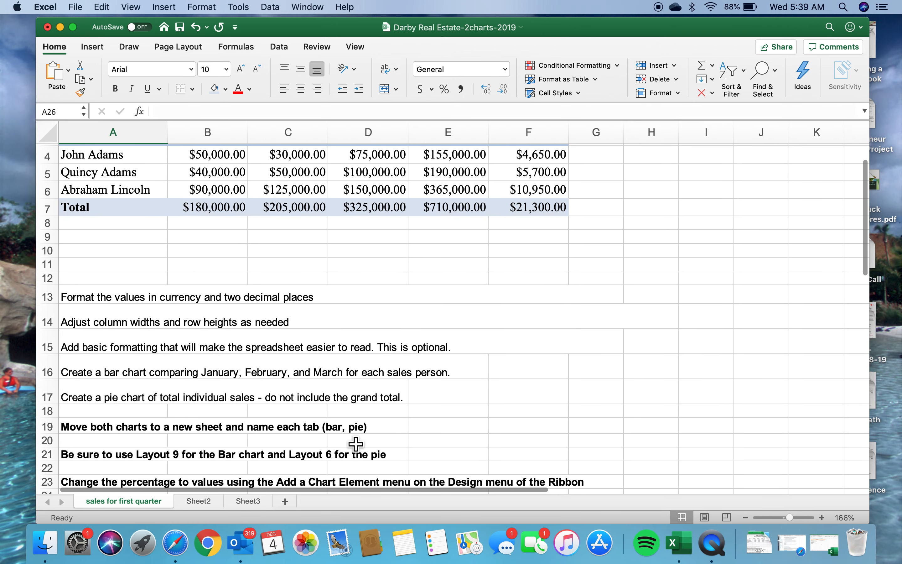
scroll(201, 382, "up", 3)
left_click_drag(111, 205, 369, 275)
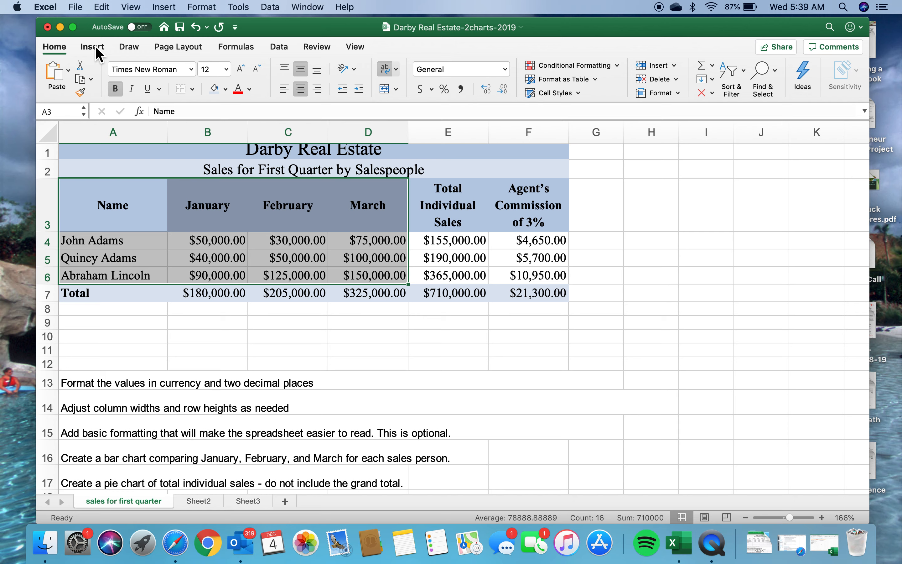
left_click(93, 46)
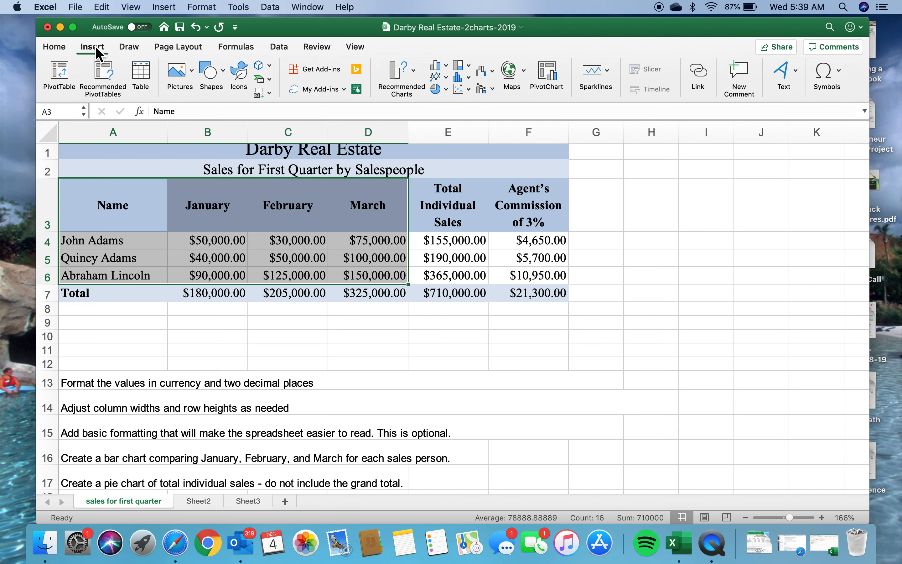
left_click(447, 66)
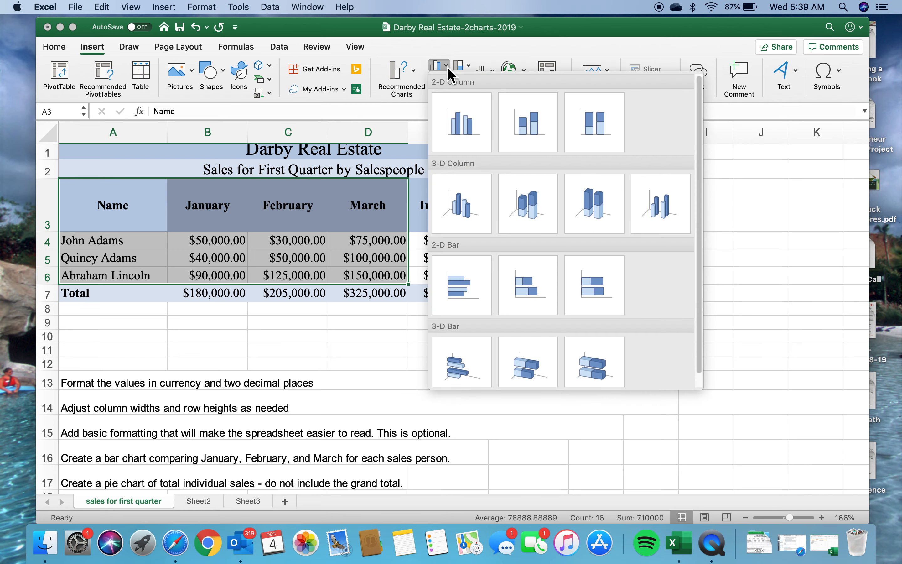
left_click(451, 207)
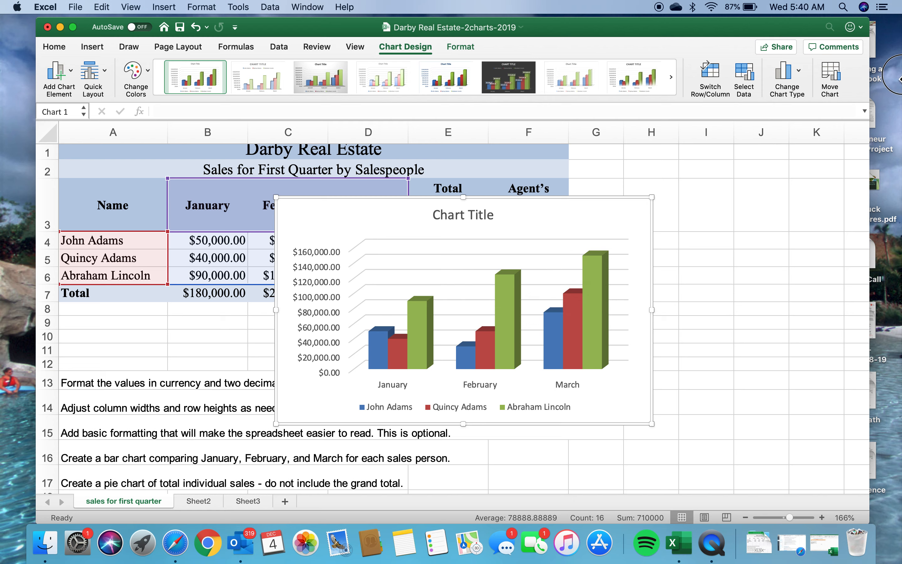
- Move the column chart to a new sheet named Bar
left_click_drag(869, 77, 901, 78)
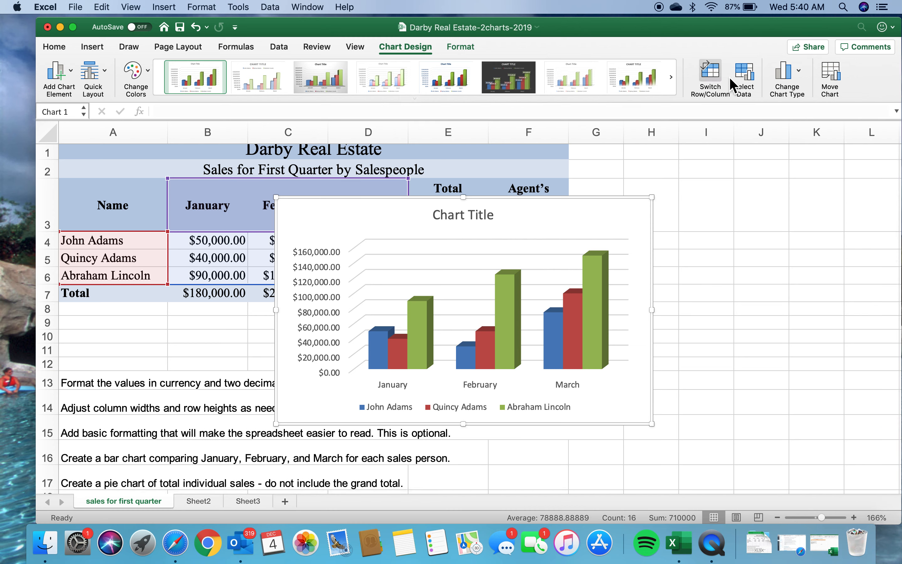
left_click(832, 68)
left_click(393, 166)
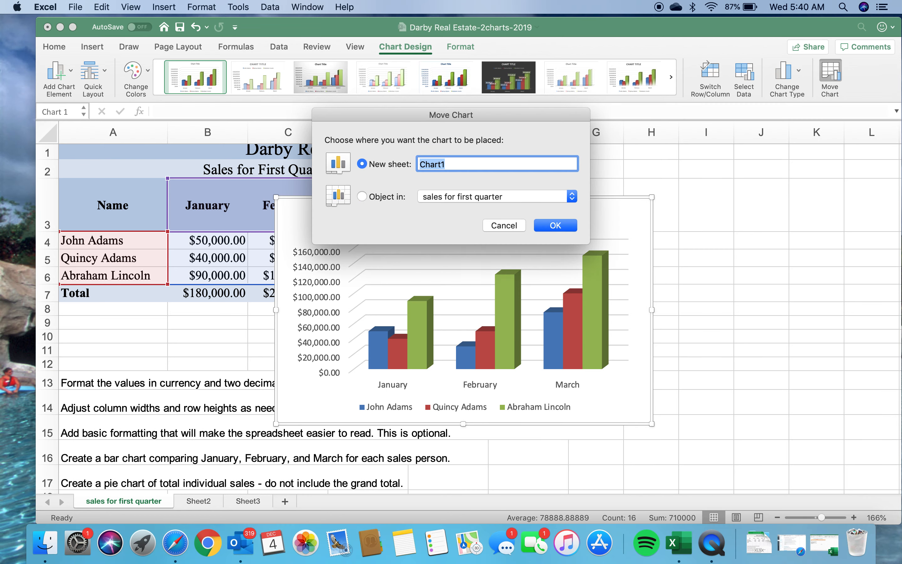
type("Bar")
key("Return")
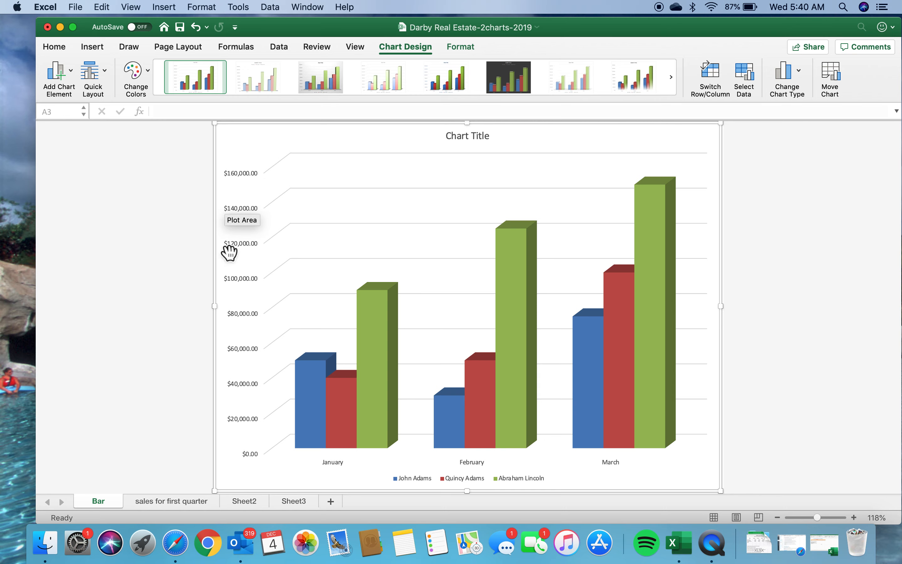
- Check the layout instruction on the sales for first quarter sheet and apply quick layout 9 to the chart on the Bar sheet
left_click(166, 507)
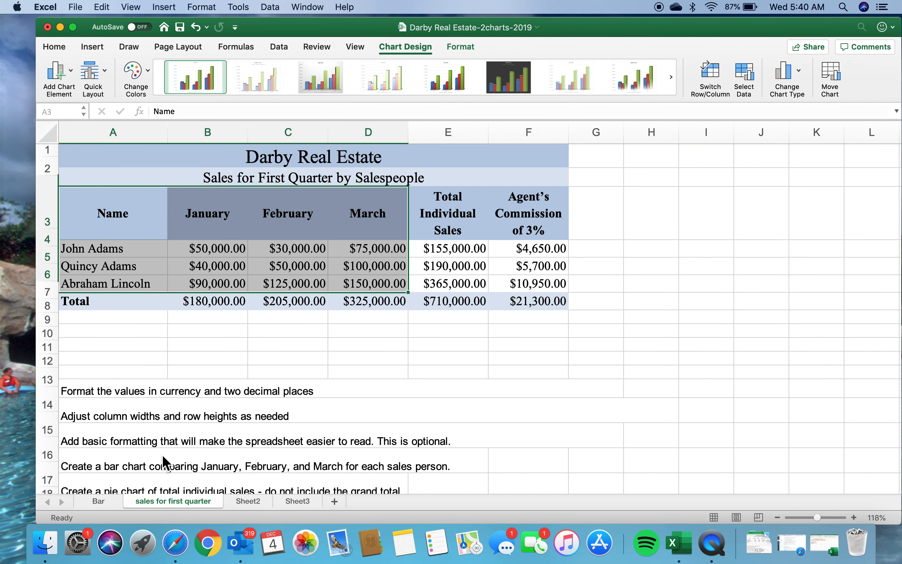
scroll(123, 455, "down", 5)
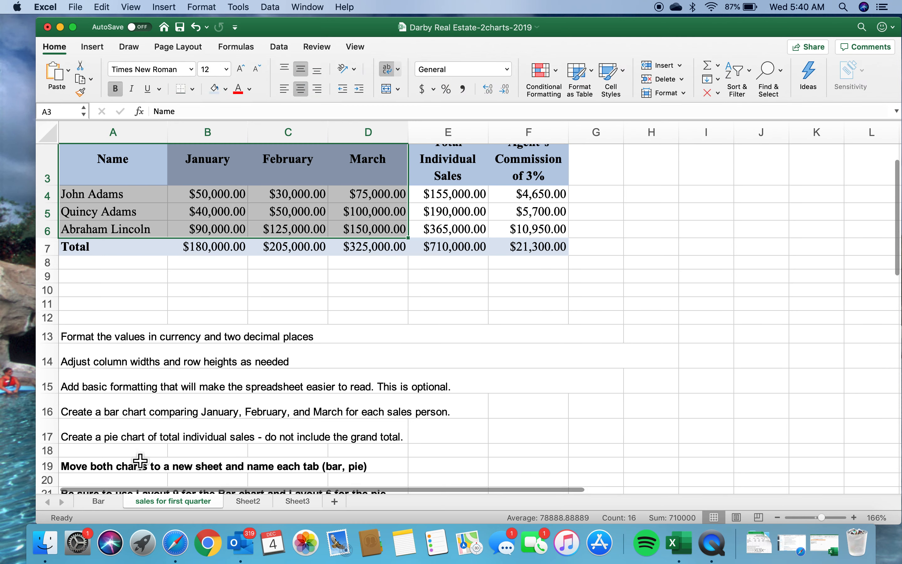
scroll(140, 461, "down", 3)
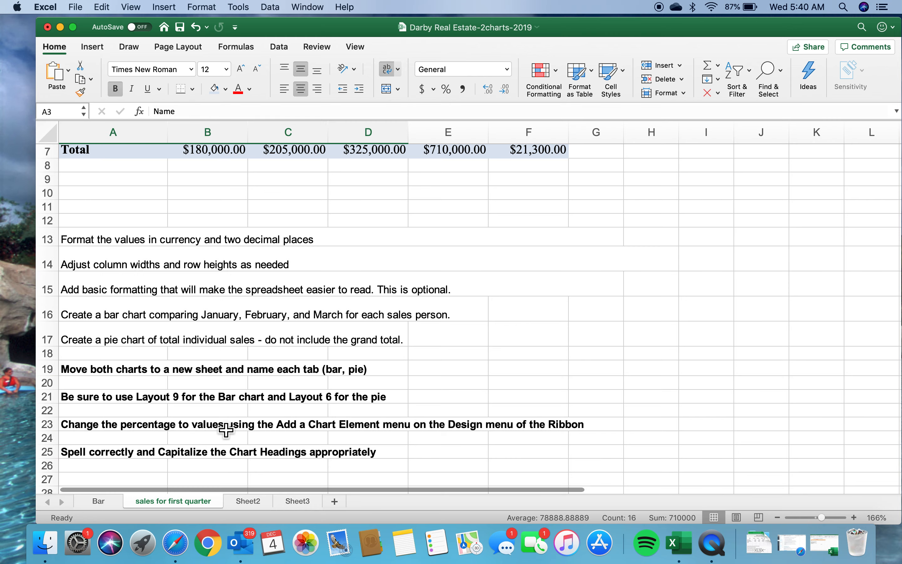
scroll(225, 430, "up", 4)
scroll(226, 431, "down", 2)
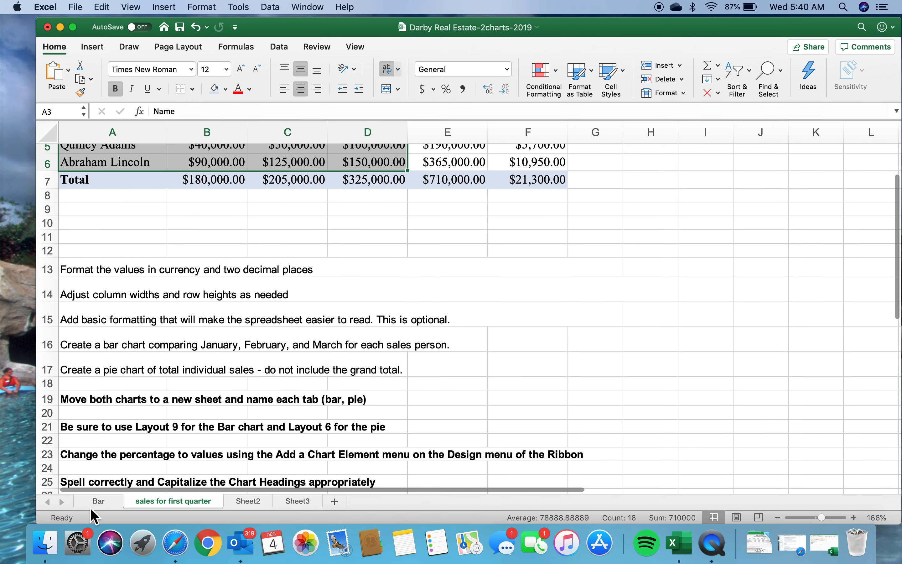
left_click(98, 501)
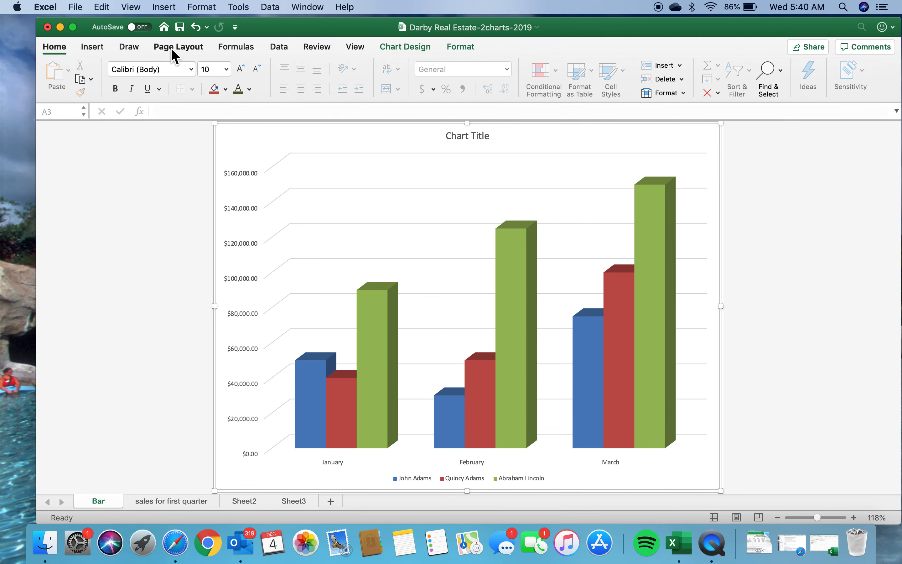
left_click(410, 46)
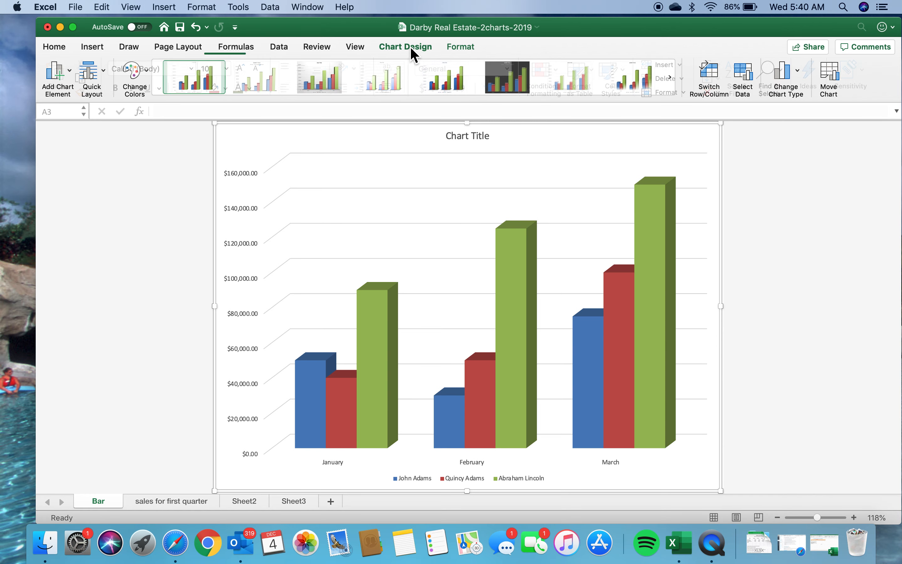
left_click(107, 70)
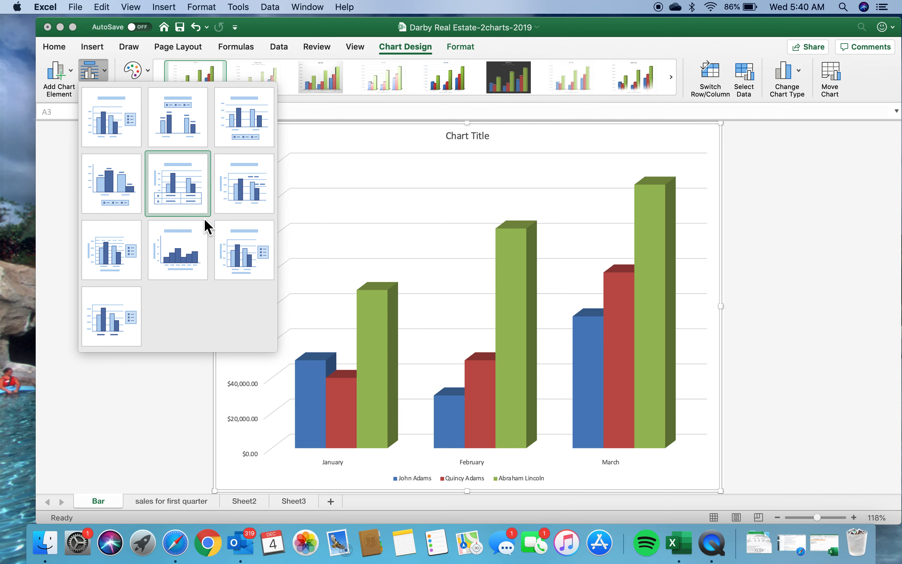
left_click(249, 248)
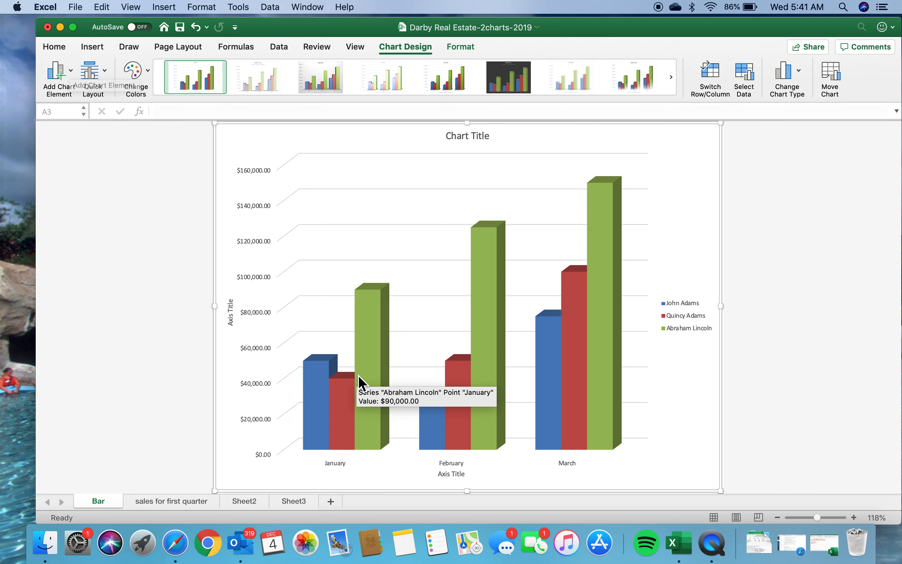
- Change the horizontal axis title of the column chart to "1st Quarter Sales - 2019"
left_click(452, 477)
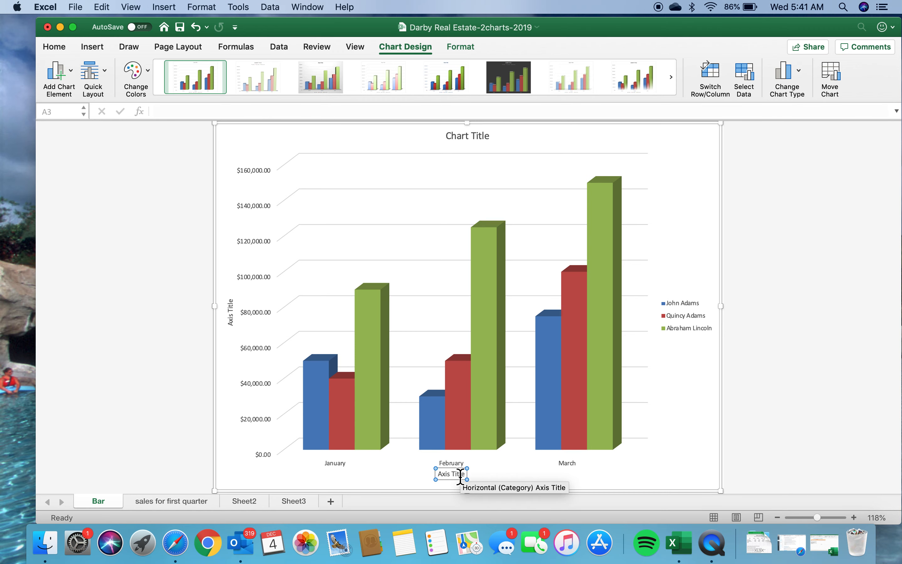
left_click(452, 478)
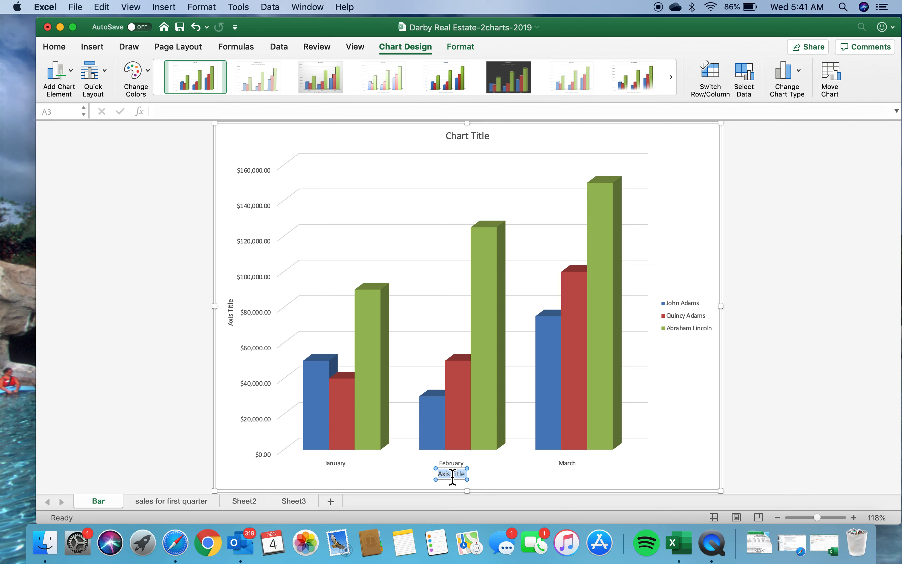
type("!st Quarter Sa")
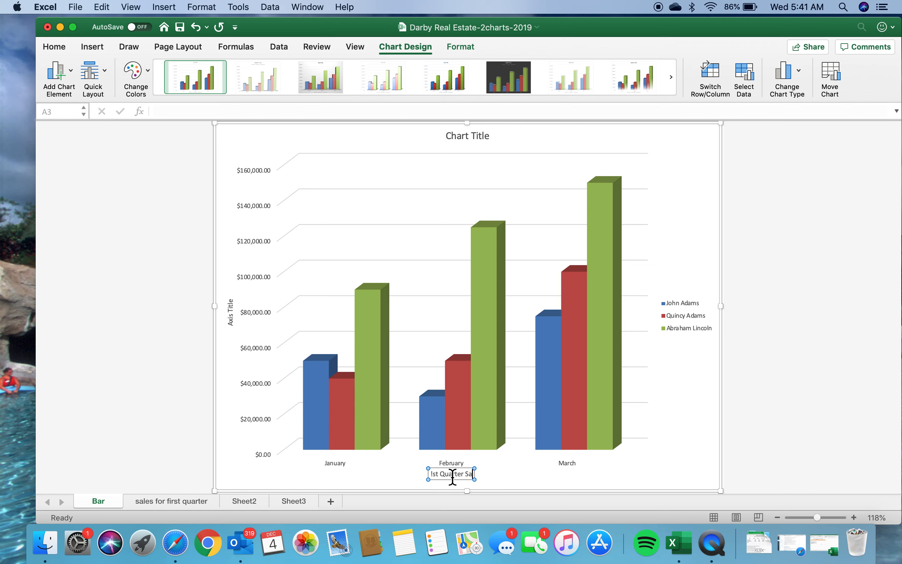
type("les - 2019")
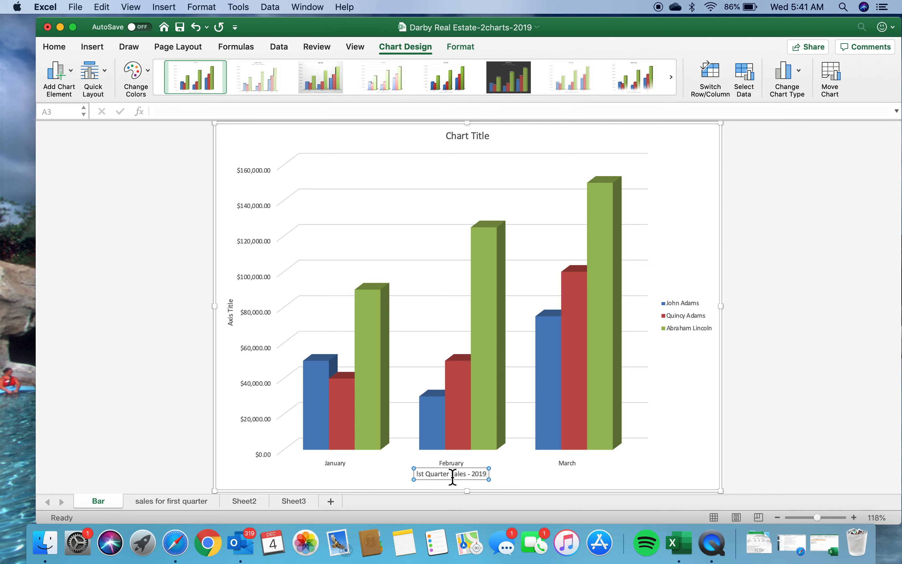
left_click(418, 474)
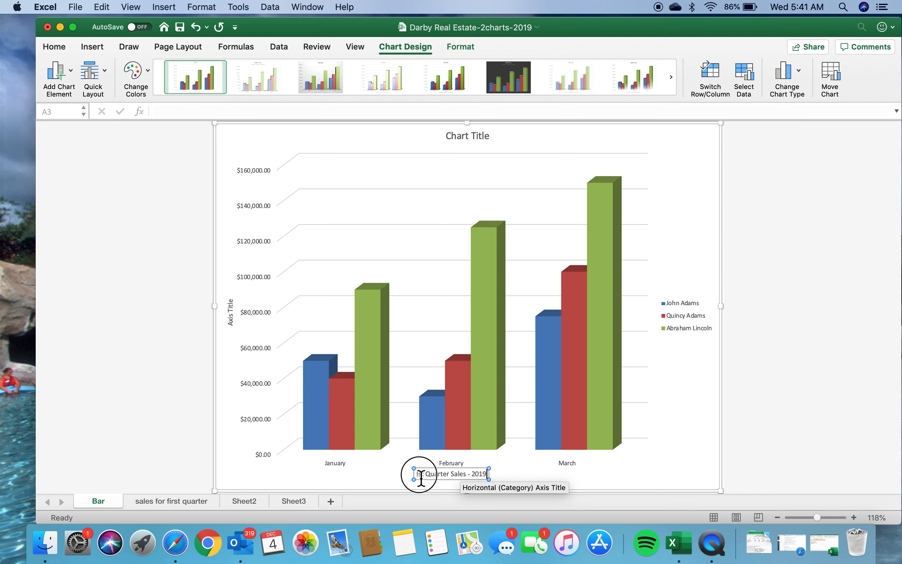
key("BackSpace")
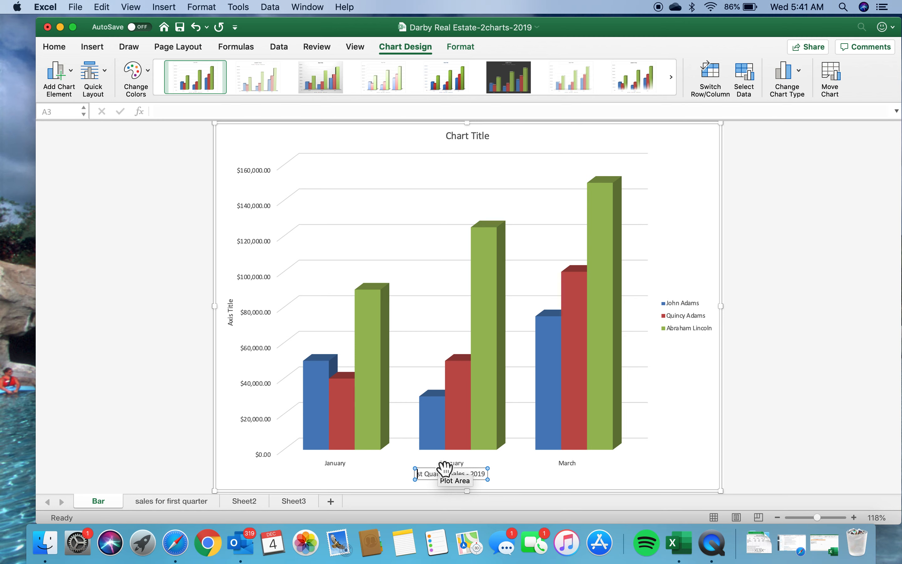
type("1")
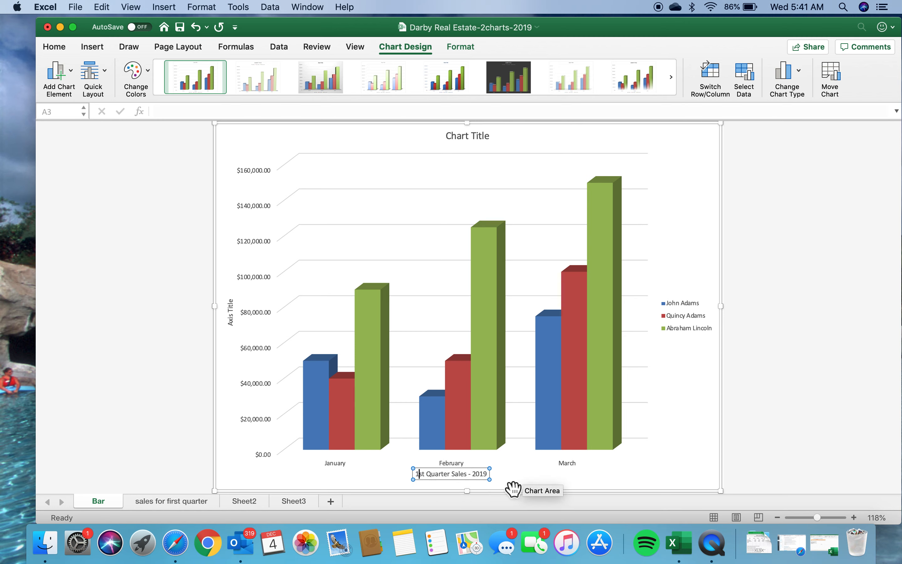
left_click(530, 484)
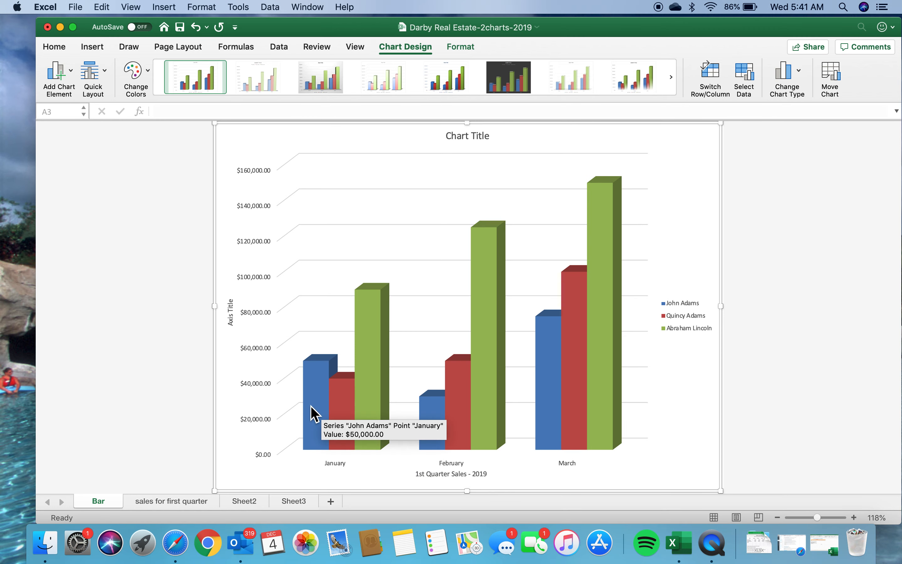
- Change the vertical axis title of the column chart to "in dollars"
left_click(234, 320)
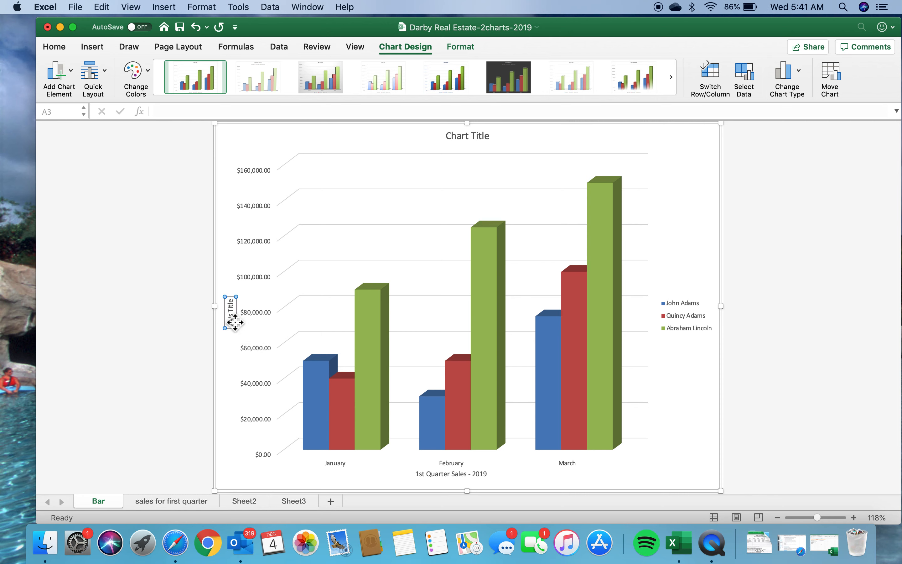
left_click(232, 318)
left_click(232, 317)
key("BackSpace")
type("In dollars")
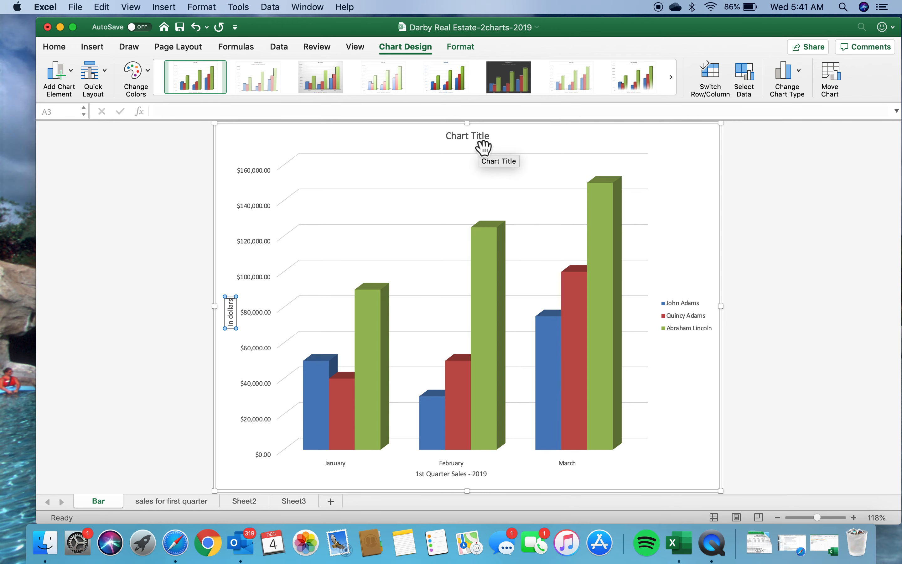
- Replace the Bar chart's title with the two headings copied from rows 1 and 2 of the sales for first quarter sheet, keeping source formatting
left_click(467, 137)
left_click(171, 501)
left_click(339, 164)
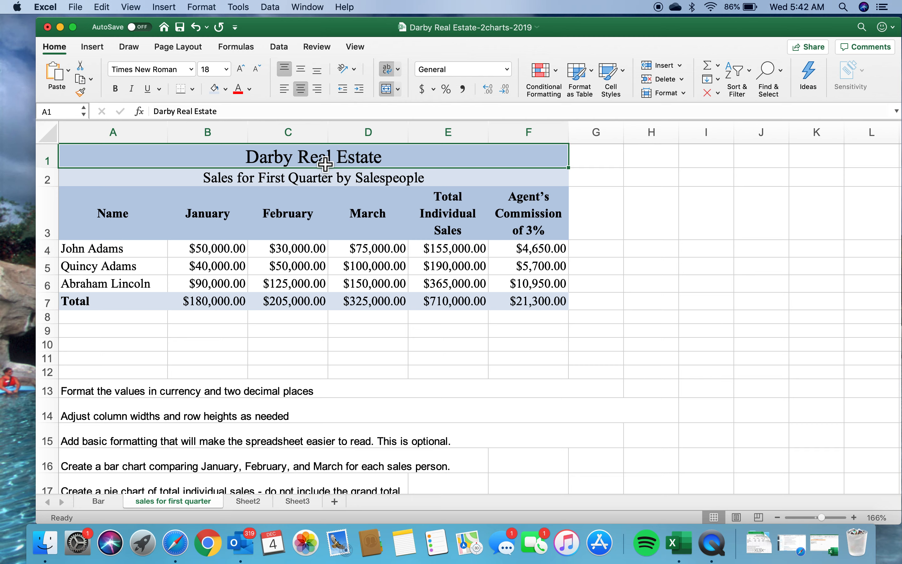
left_click_drag(323, 162, 324, 182)
key("super+c")
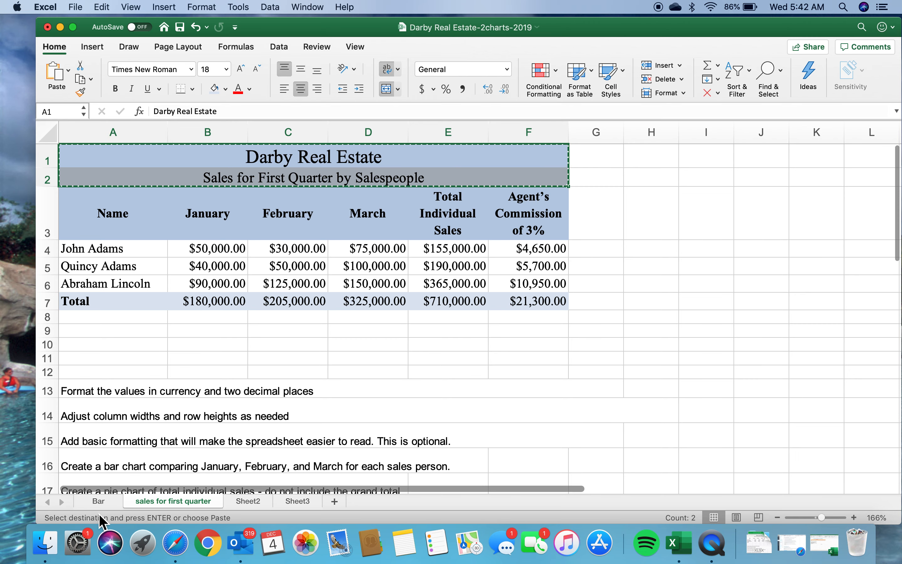
left_click(100, 501)
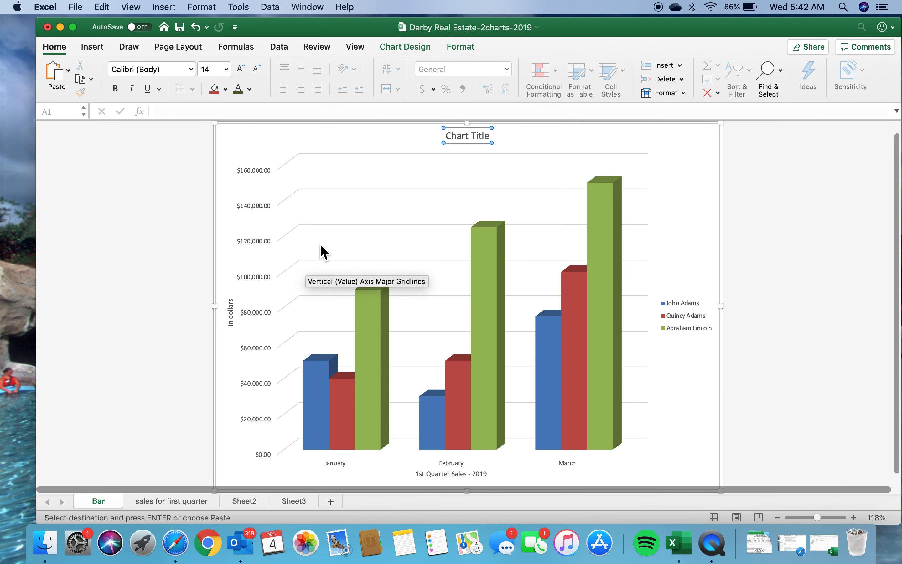
double_click(465, 135)
key("super+a")
key("super+v")
left_click(600, 152)
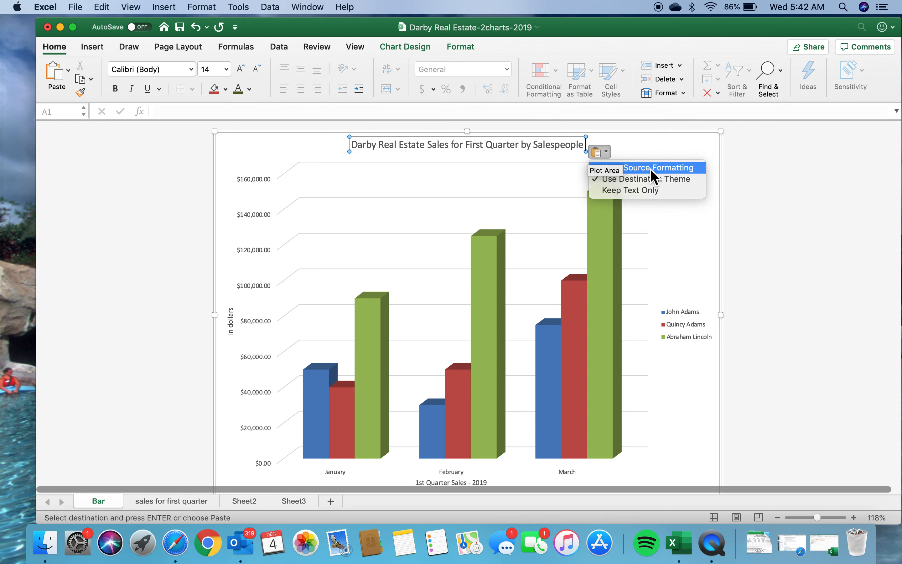
left_click(651, 169)
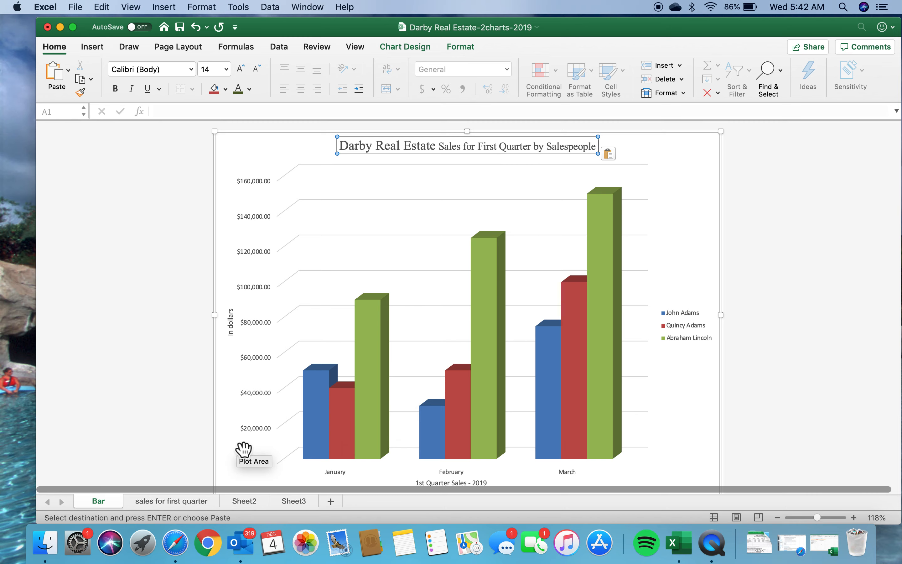
- Check the headings on the sales for first quarter sheet and break the chart title into two lines after "Darby Real Estate"
left_click(179, 501)
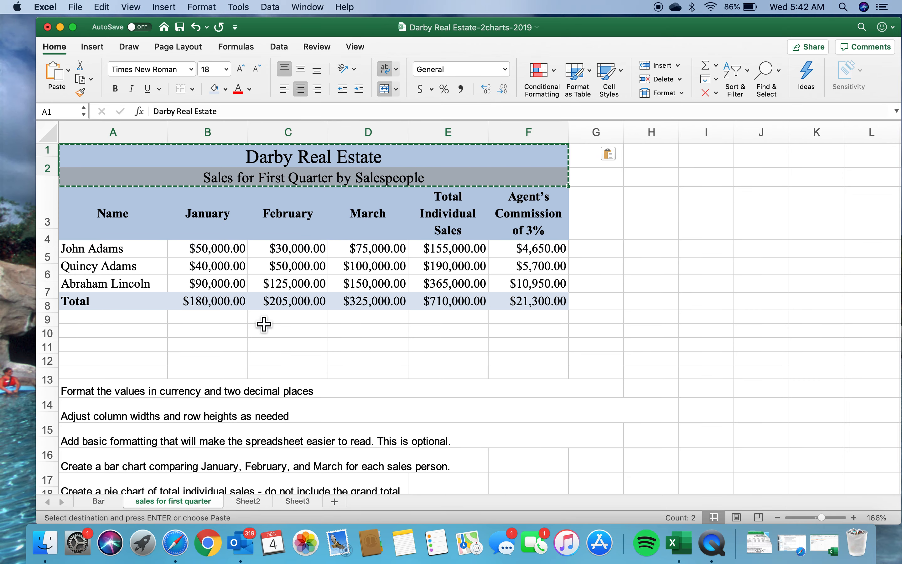
left_click(99, 503)
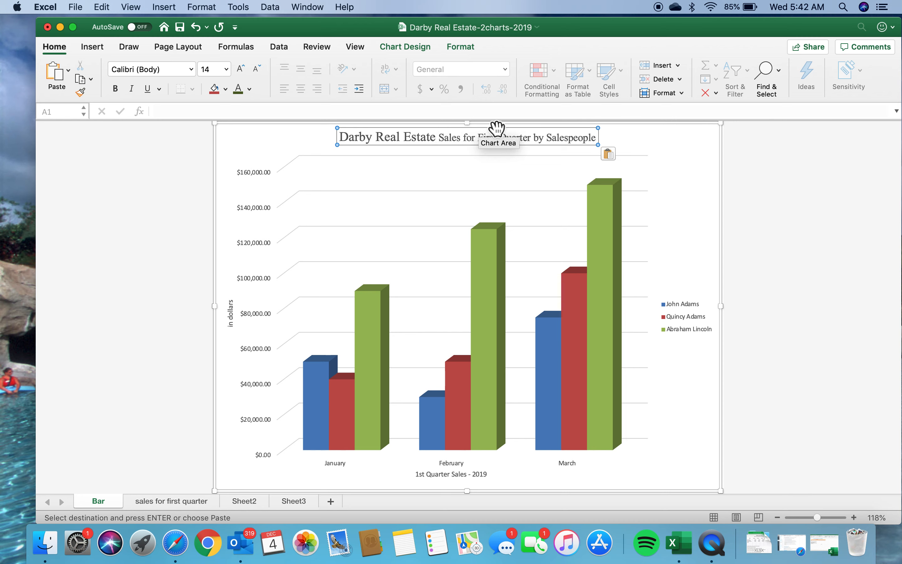
key("Return")
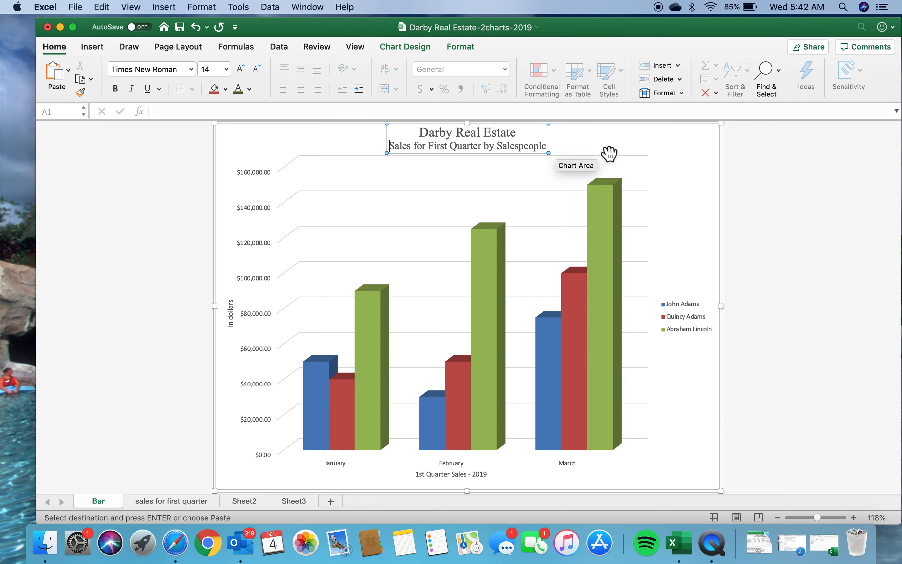
- Set both lines of the chart title to font size 24
left_click(227, 70)
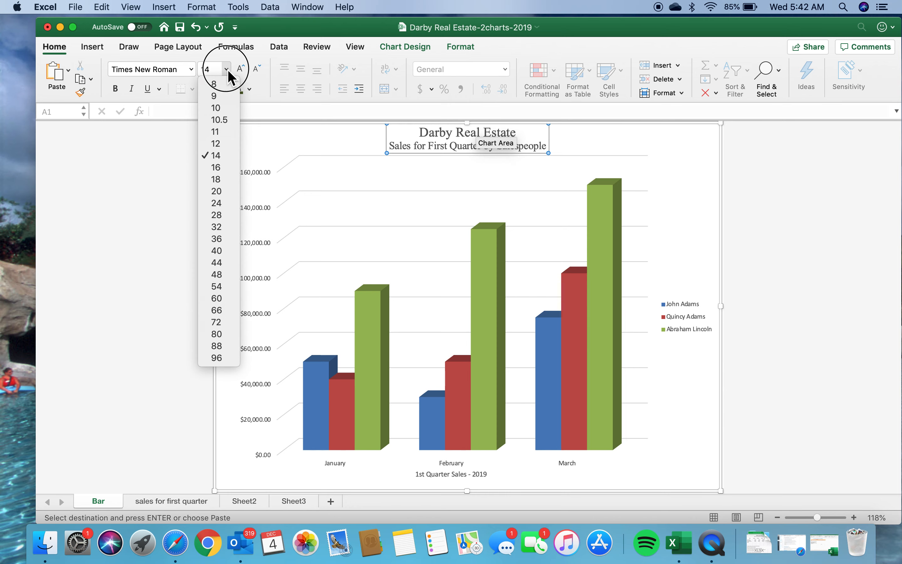
left_click(224, 192)
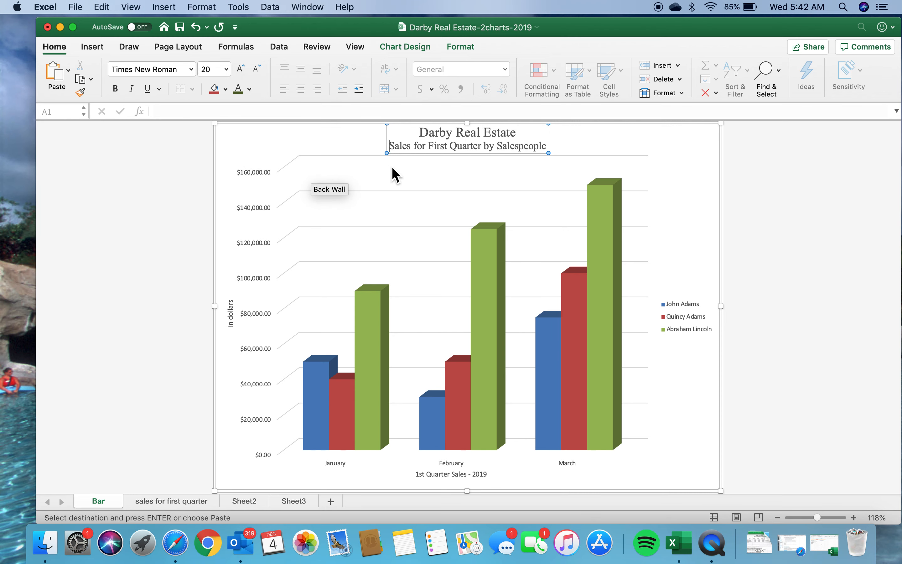
left_click_drag(420, 133, 546, 152)
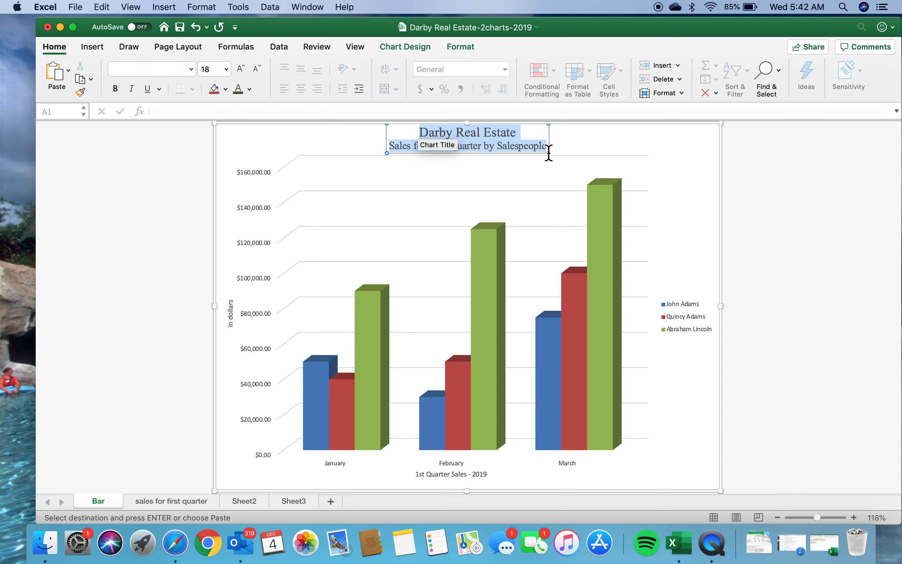
left_click(226, 69)
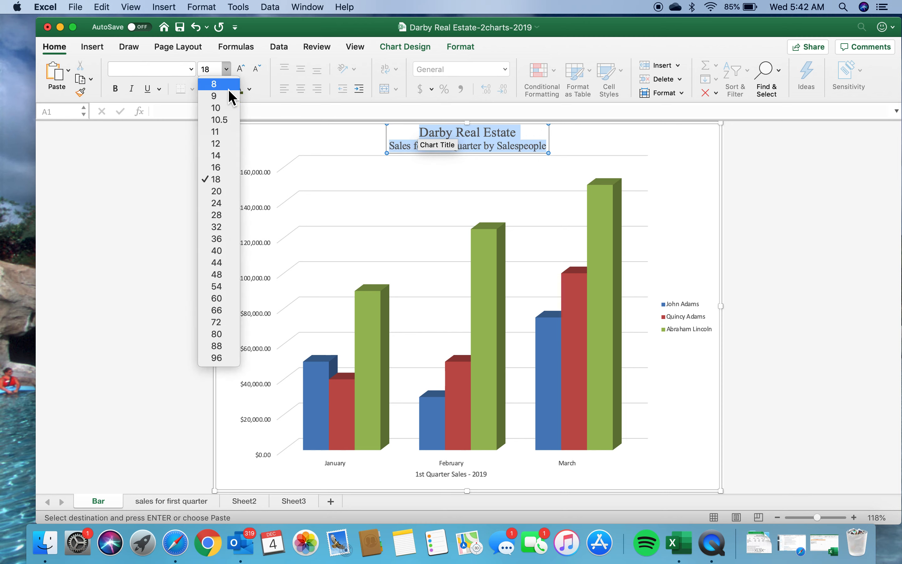
left_click(225, 205)
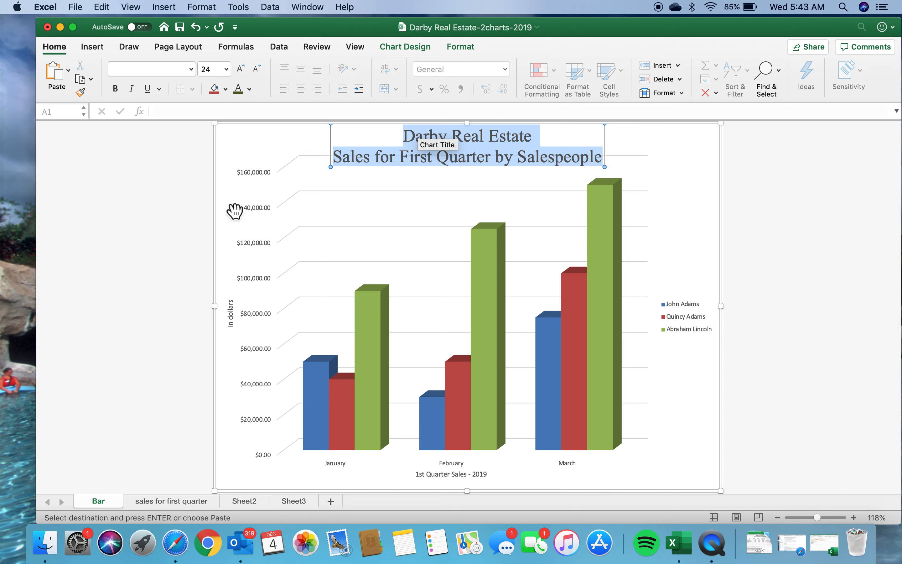
left_click(691, 165)
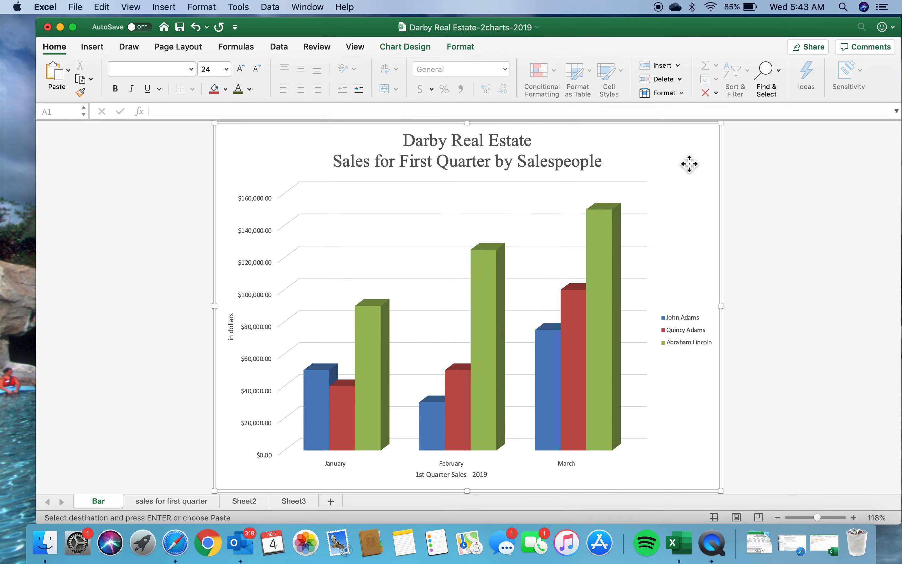
- Set the font size of the chart legend to 14
left_click(682, 333)
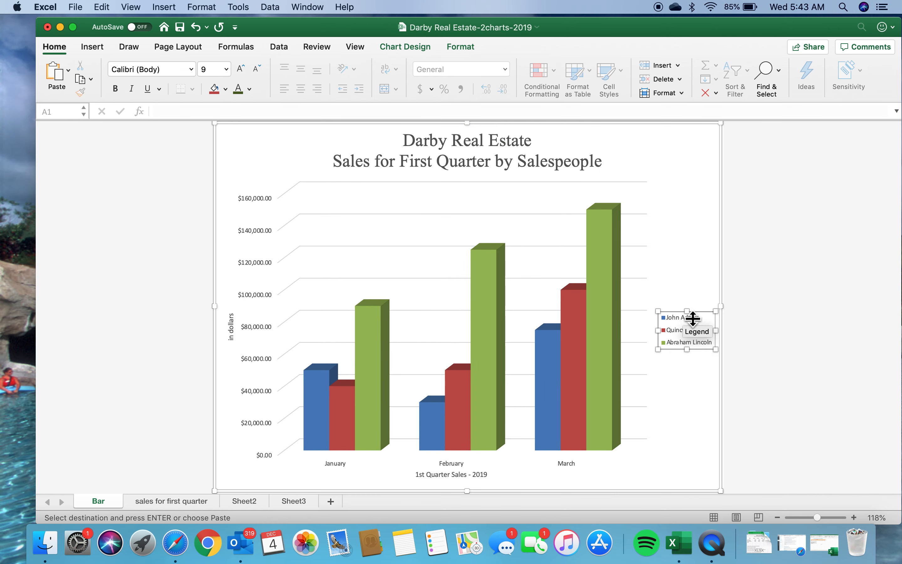
left_click(226, 70)
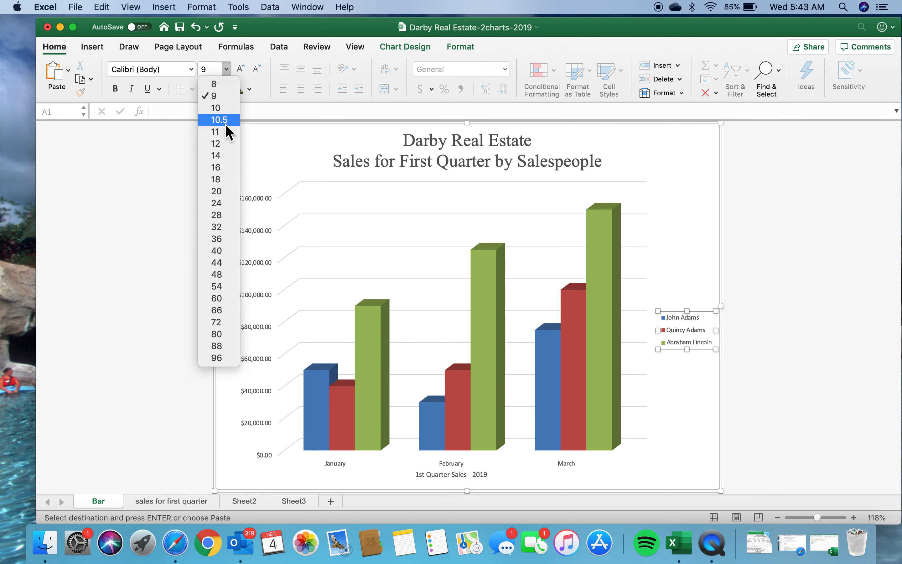
left_click(226, 159)
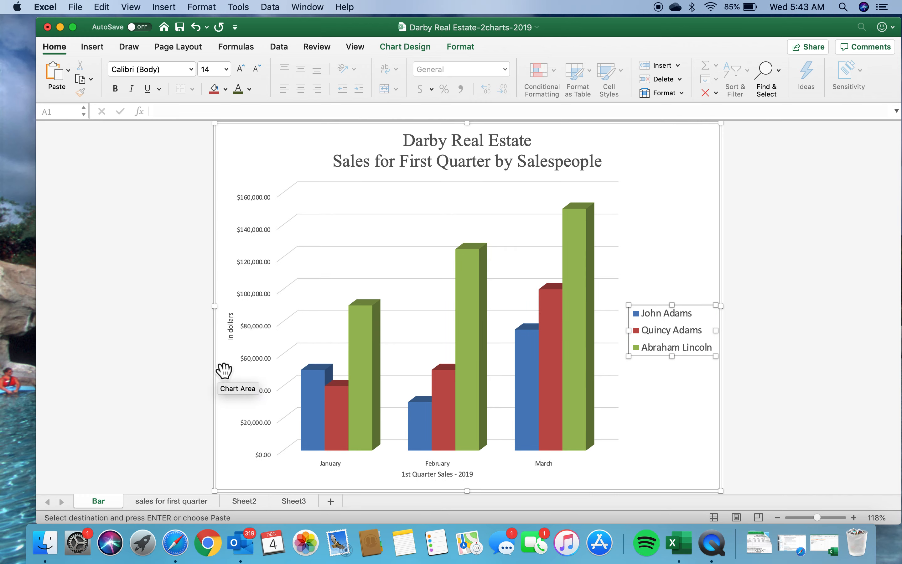
- Set the font size of the vertical and horizontal axis titles to 12
left_click(235, 335)
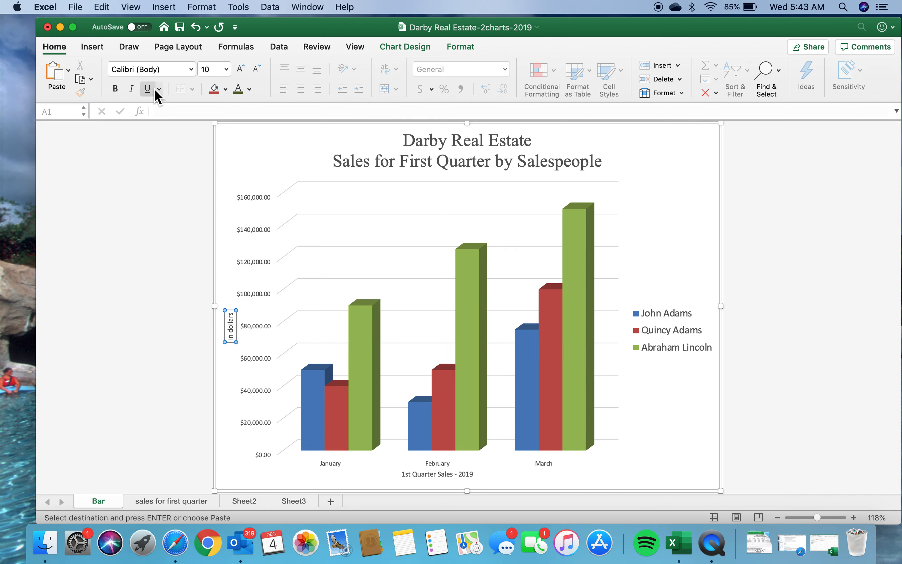
left_click(226, 68)
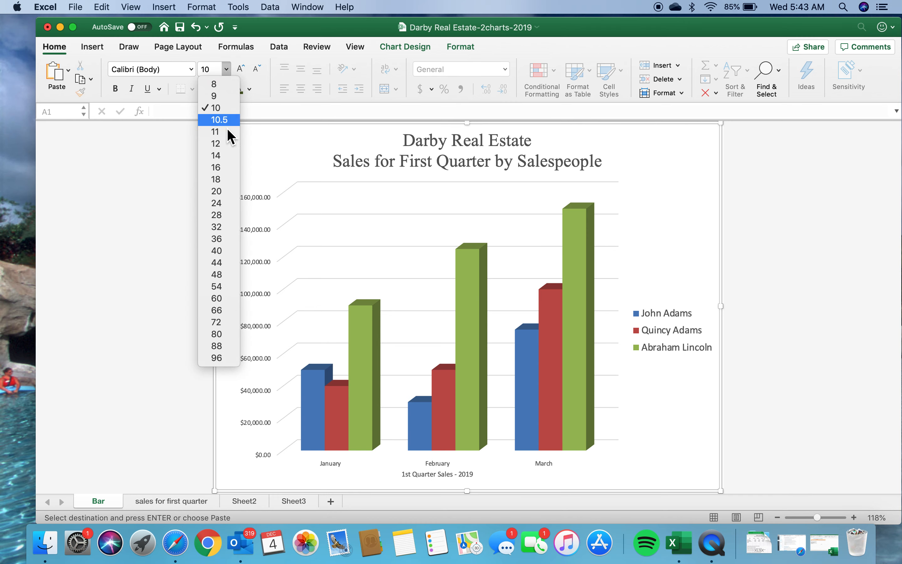
left_click(224, 145)
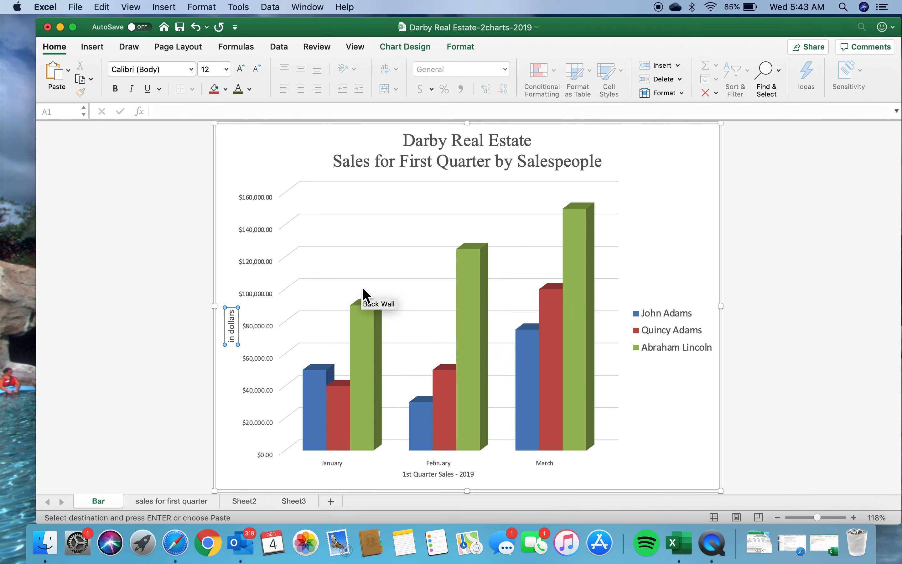
left_click(434, 481)
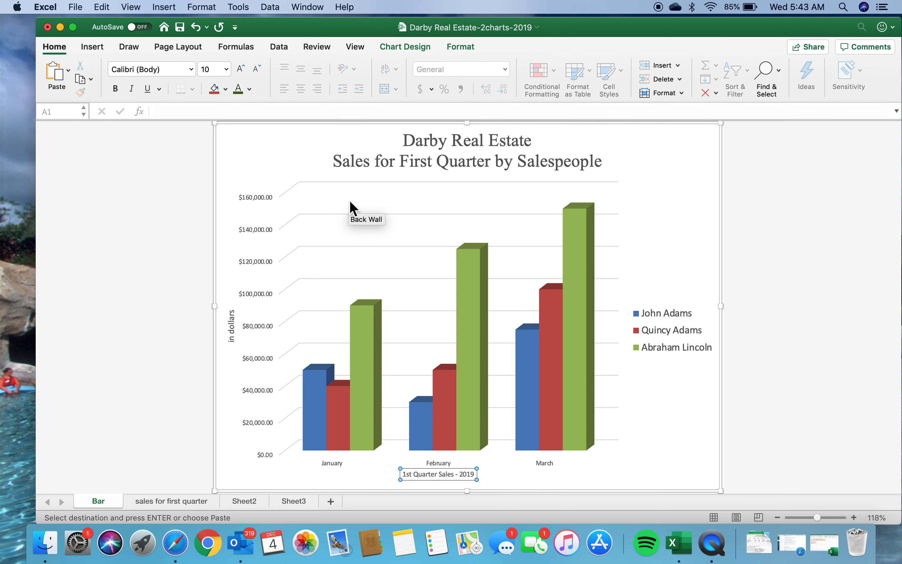
left_click(227, 69)
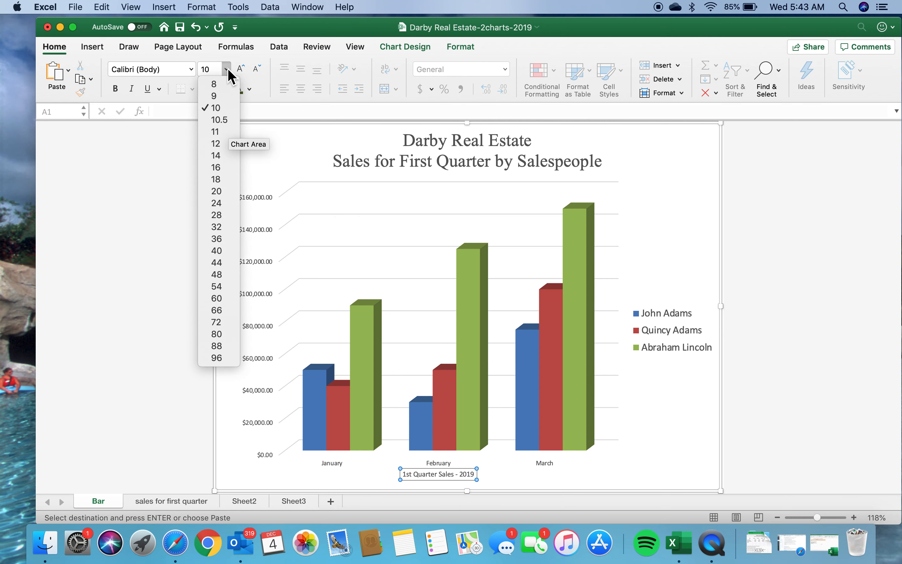
left_click(229, 144)
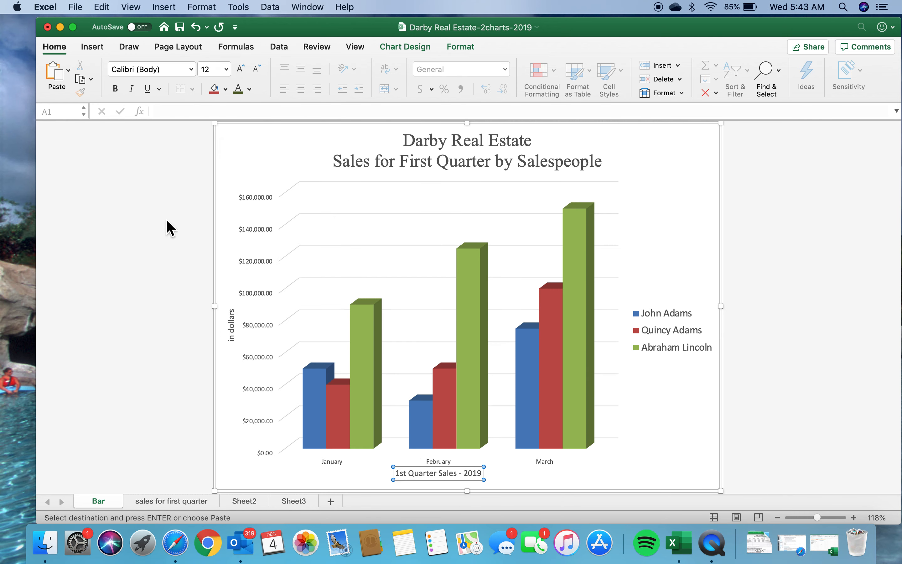
left_click(157, 238)
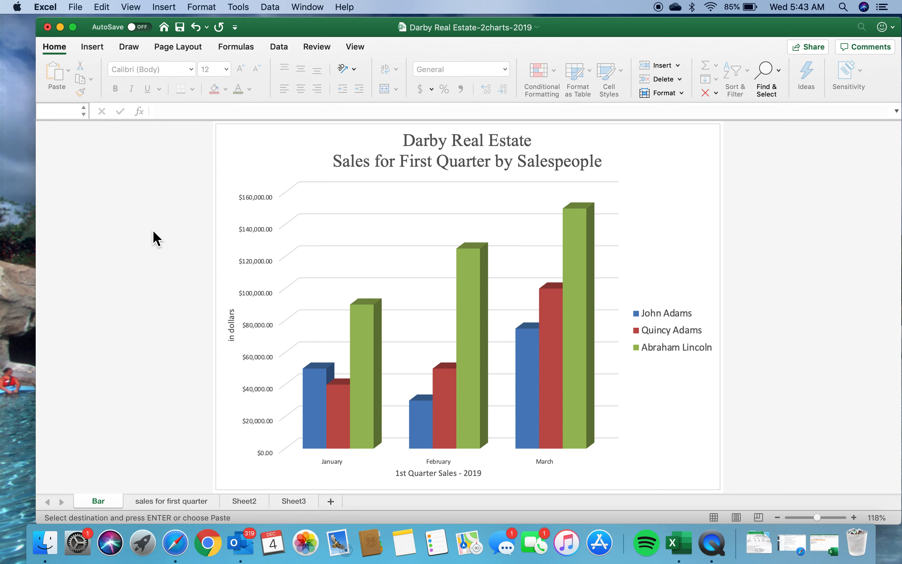
- Return to the sales for first quarter sheet and clear the pending copy of the two heading rows
left_click(175, 500)
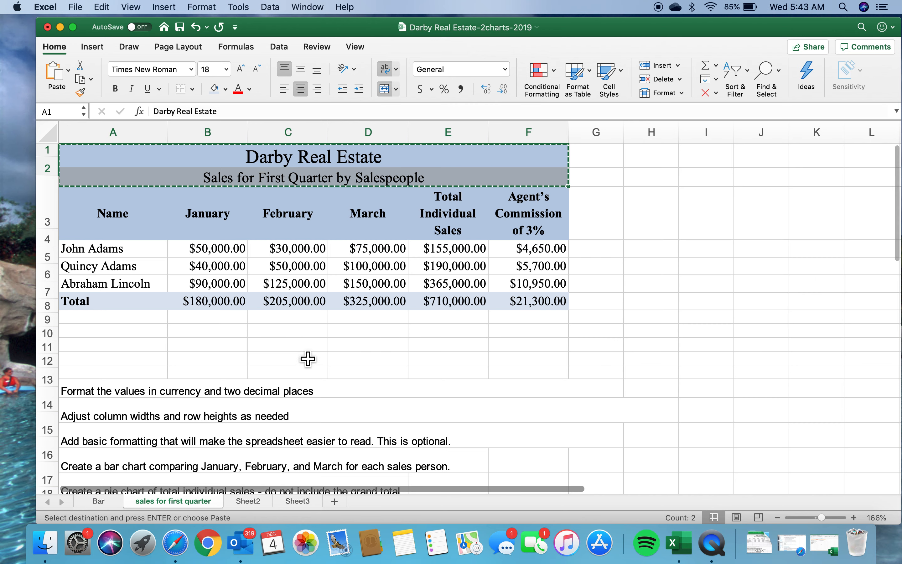
left_click(308, 345)
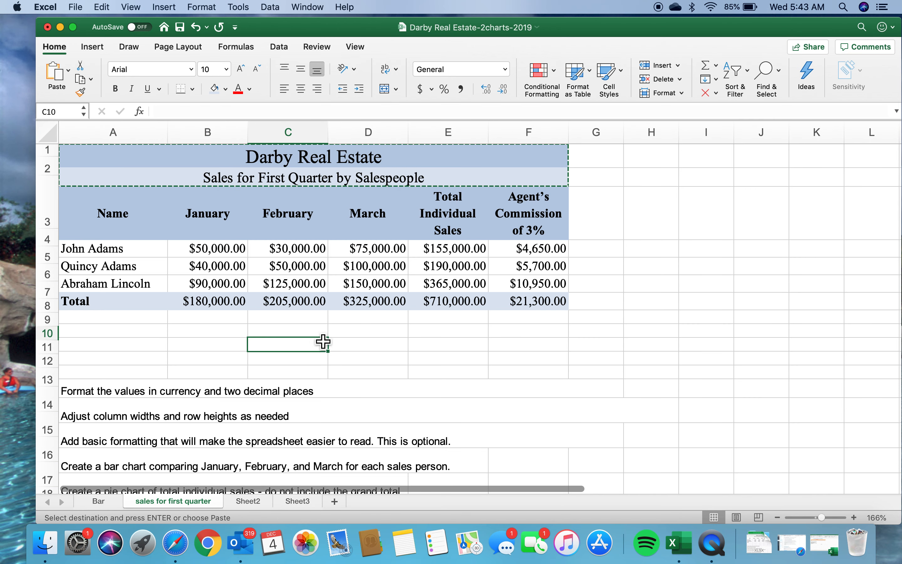
left_click(613, 215)
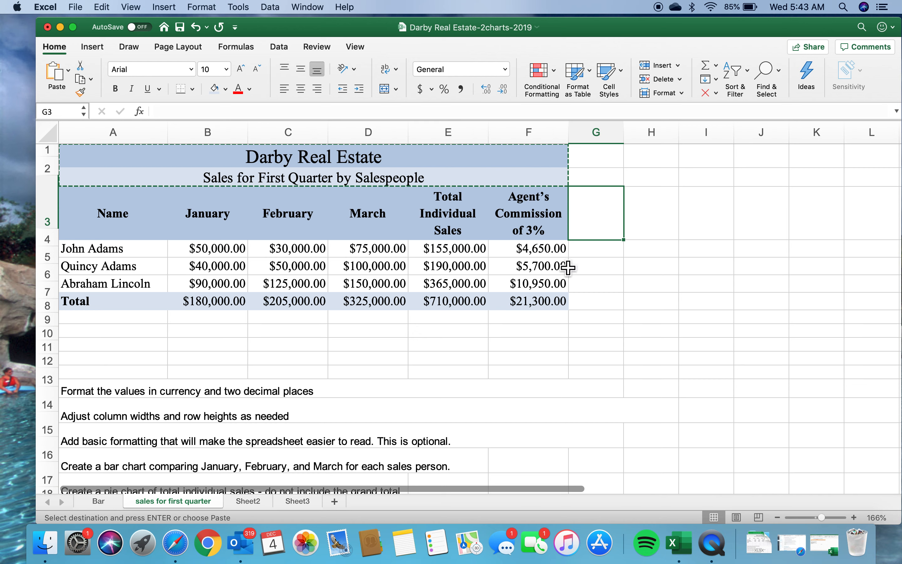
key("Escape")
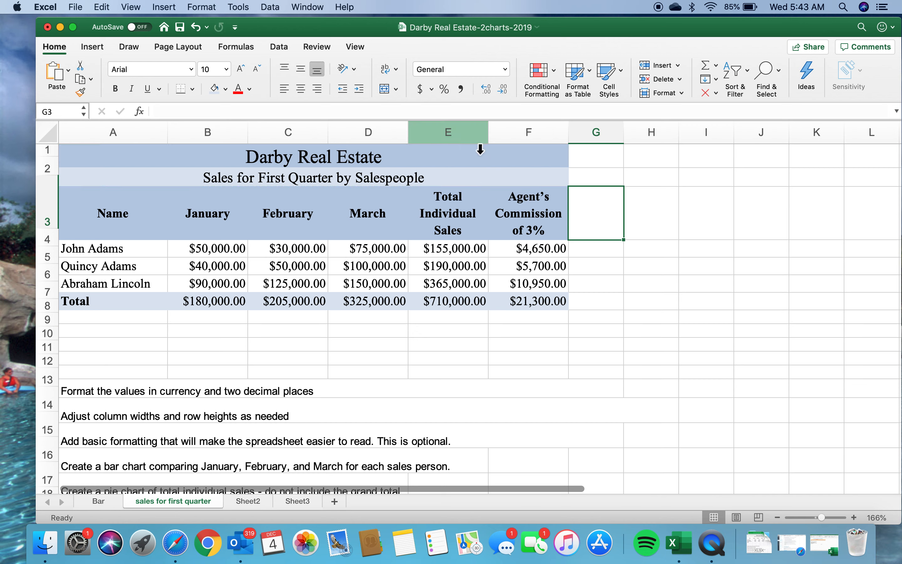
- Review the sheet headings and the chart instructions below the sales table, especially the data required for the pie chart
left_click(466, 160)
left_click(463, 174)
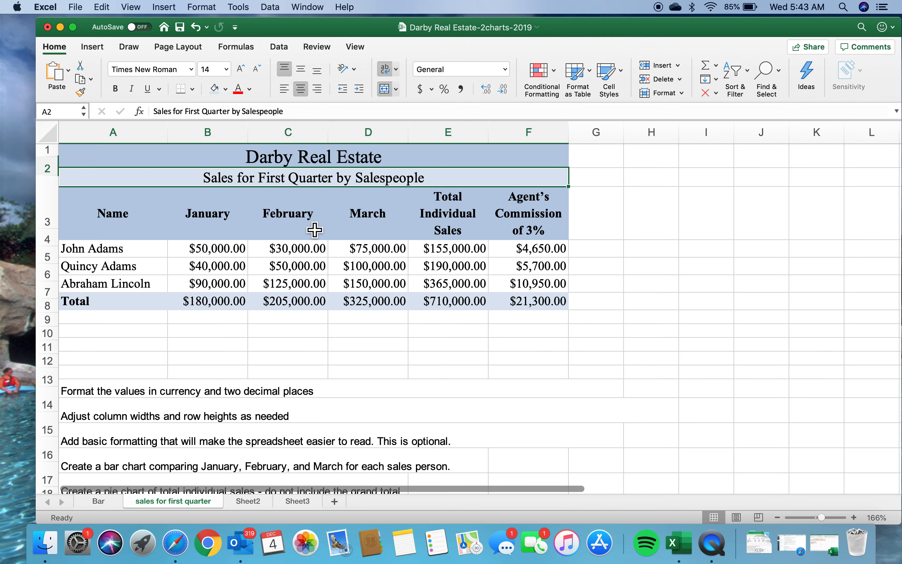
scroll(284, 388, "down", 5)
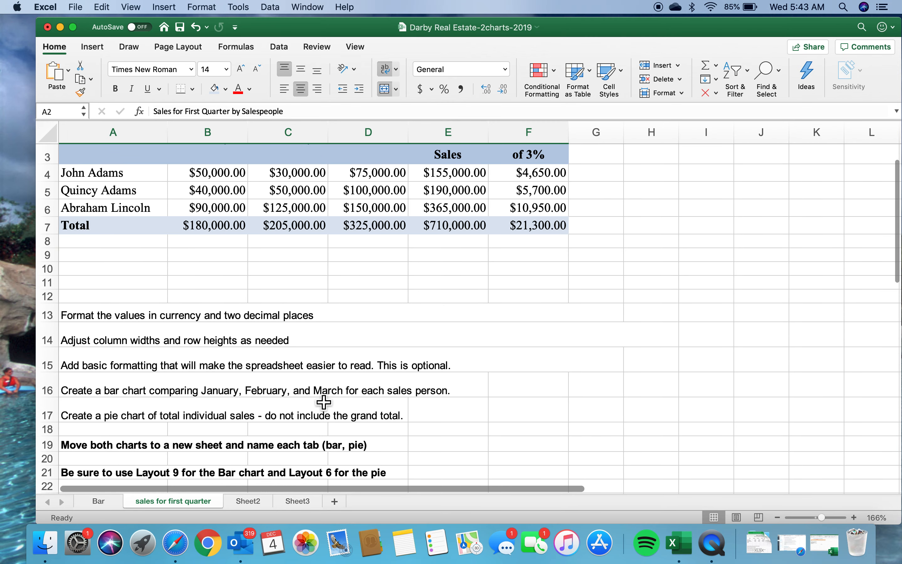
scroll(205, 411, "up", 5)
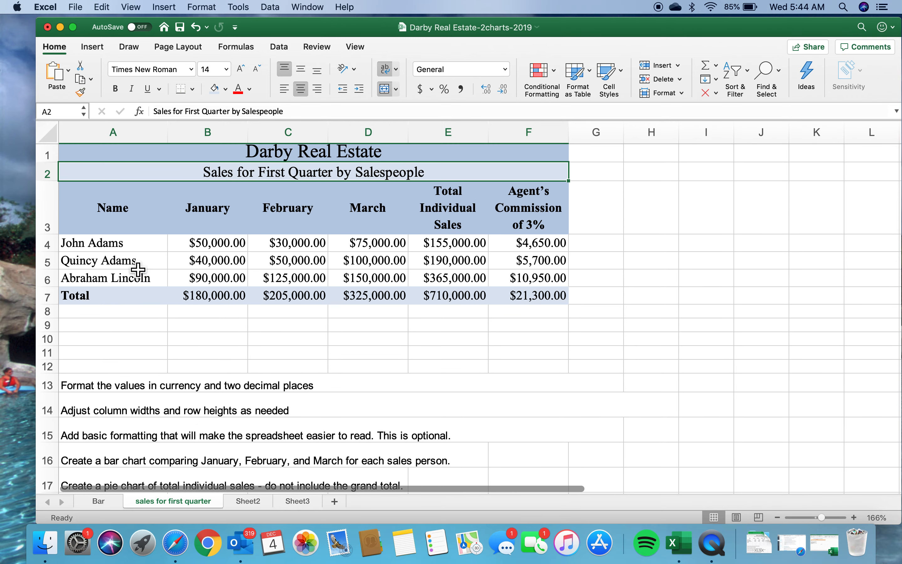
scroll(137, 264, "down", 4)
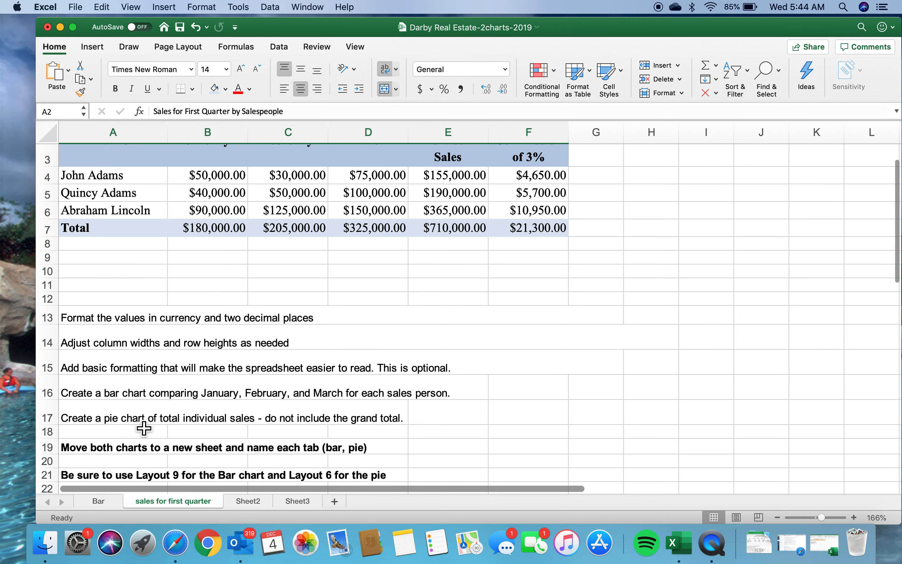
left_click(186, 425)
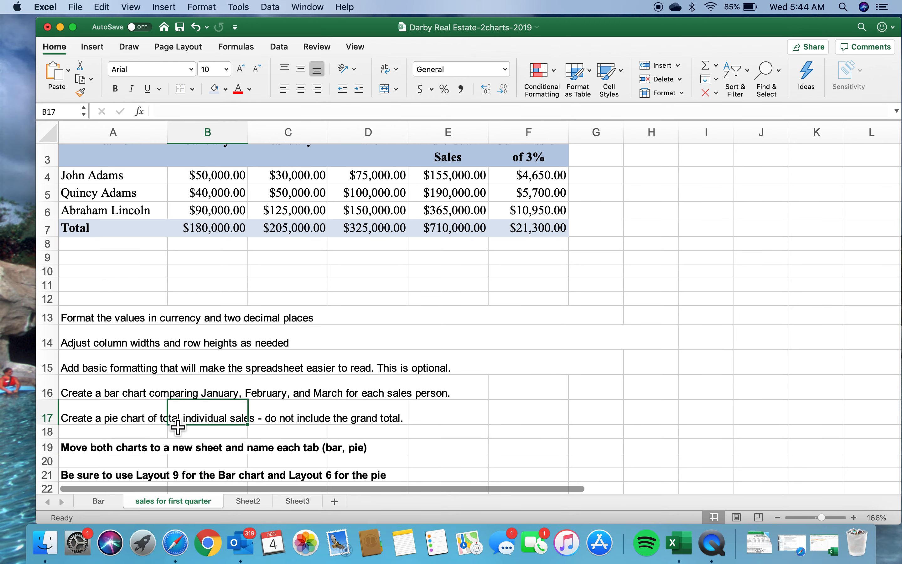
scroll(243, 419, "up", 2)
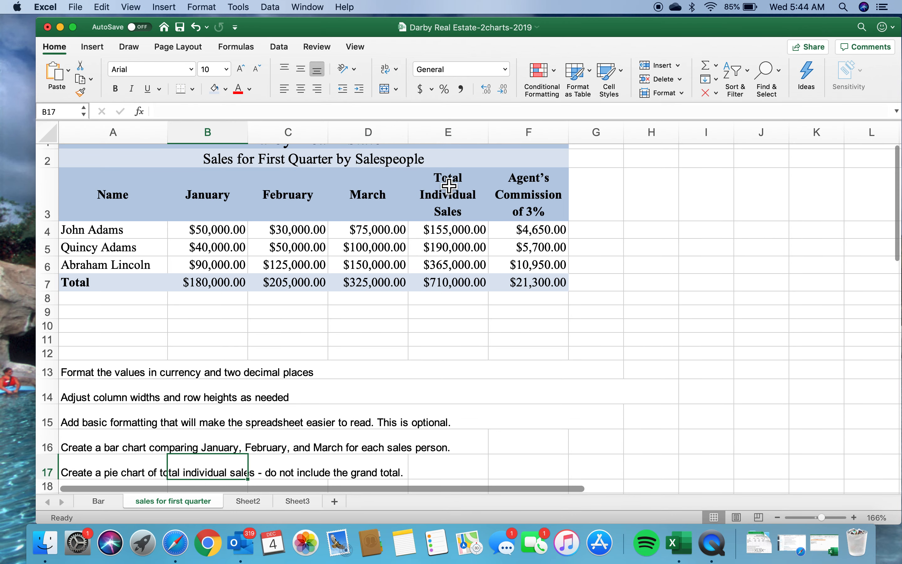
- Insert a 3-D pie chart from the salespeople's names in A4:A6 and their total individual sales in E4:E6
left_click_drag(109, 230, 147, 265)
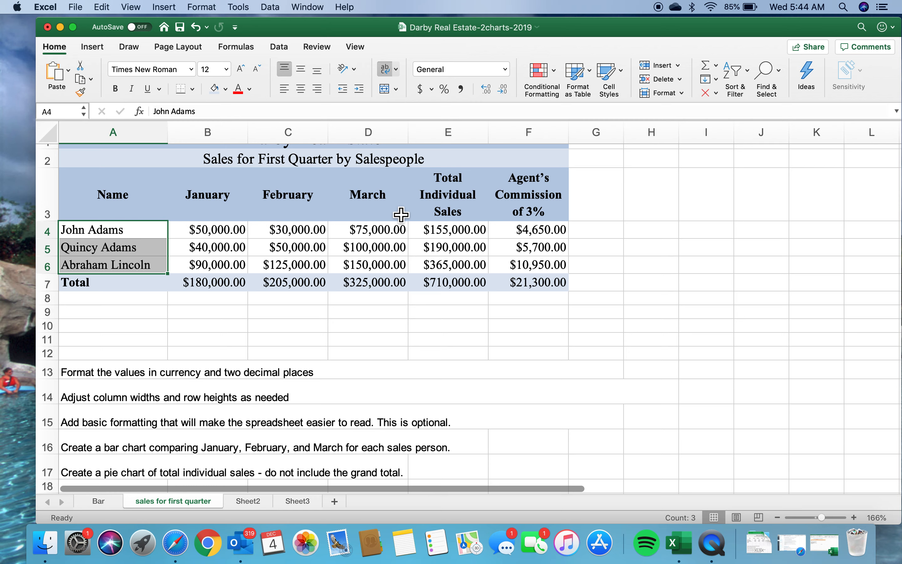
left_click(453, 231, "super")
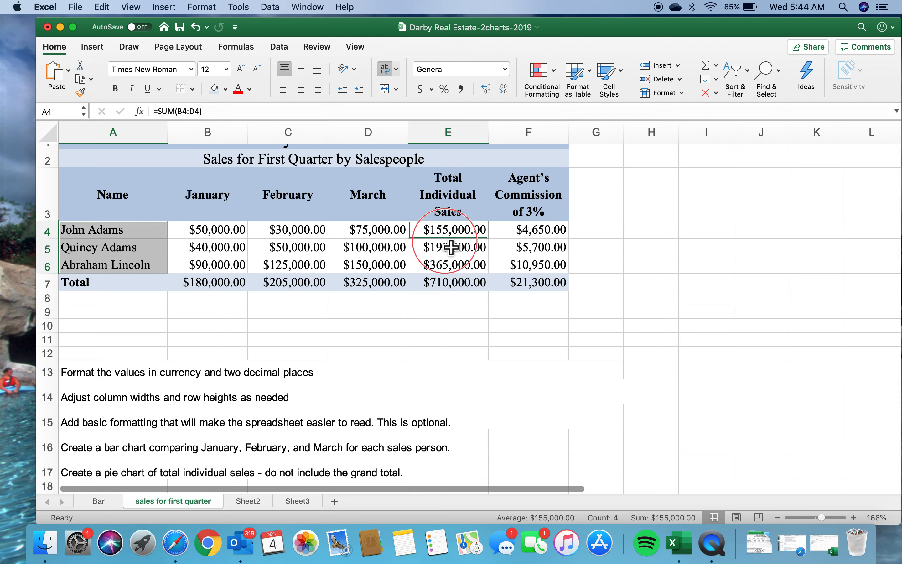
left_click_drag(451, 247, 453, 265)
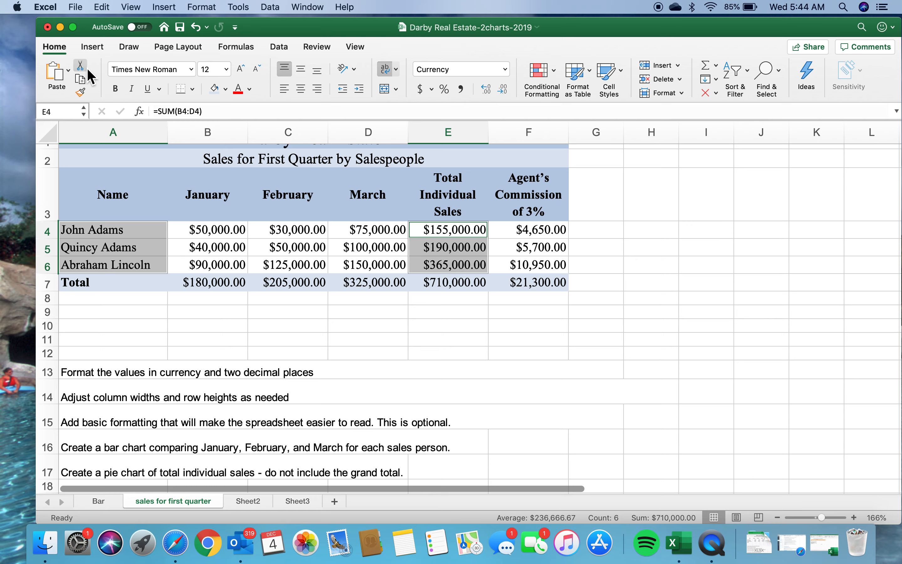
left_click(92, 46)
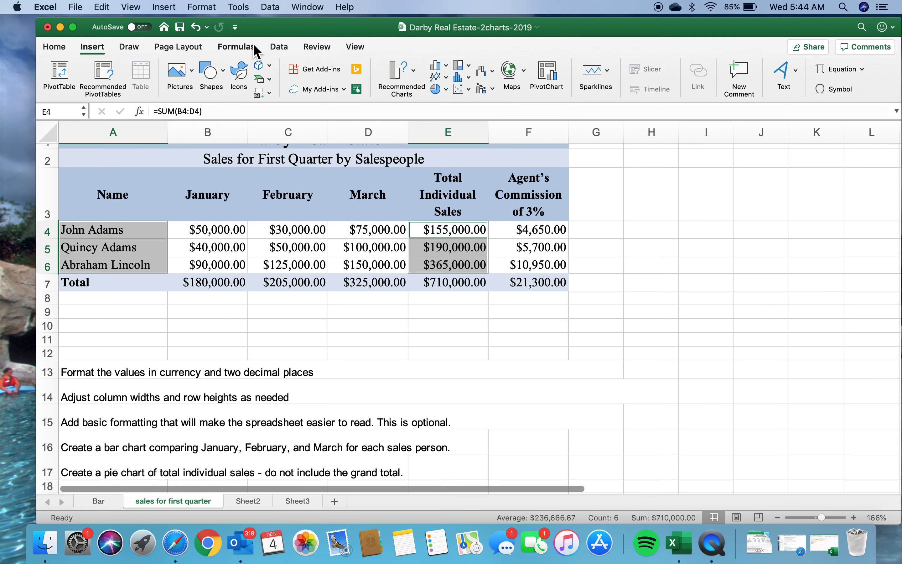
left_click(447, 91)
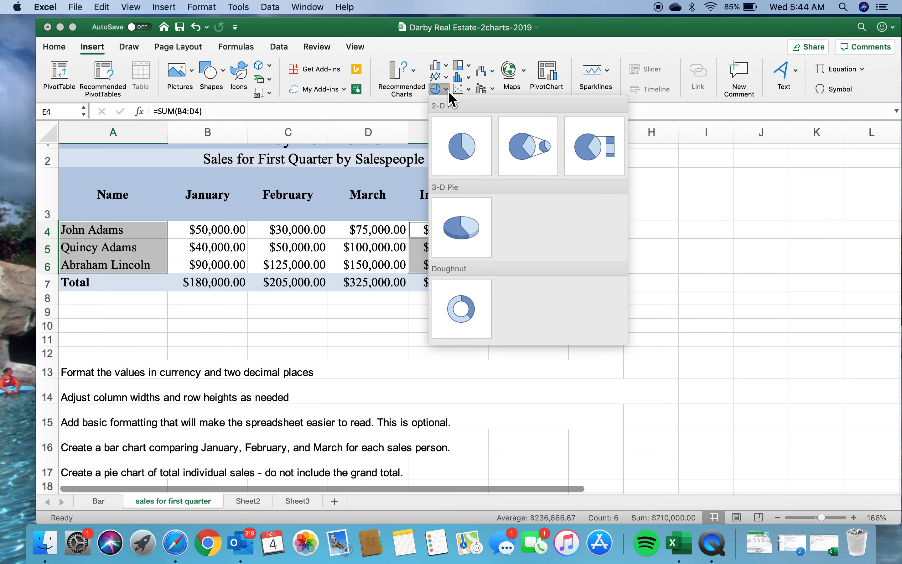
left_click(467, 228)
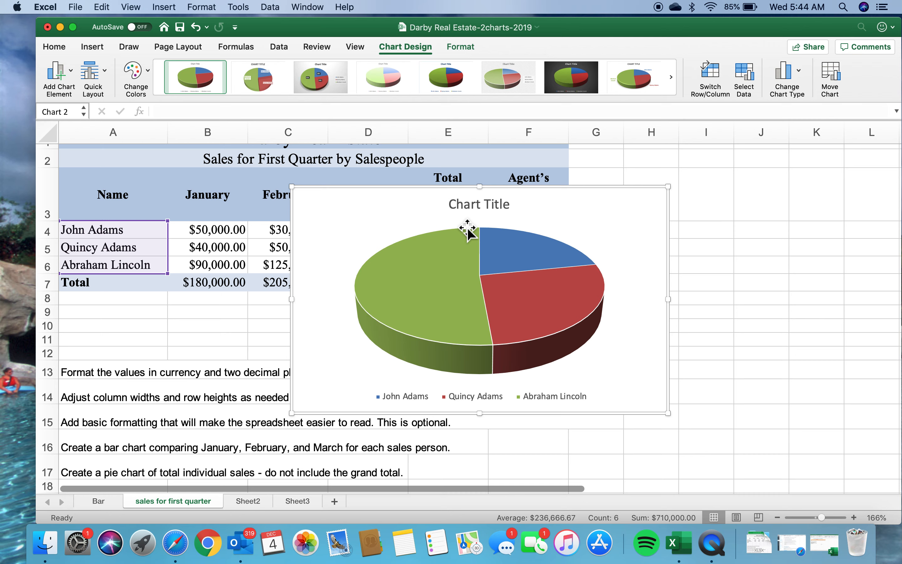
- Move the pie chart to a new sheet named Pie
left_click(829, 77)
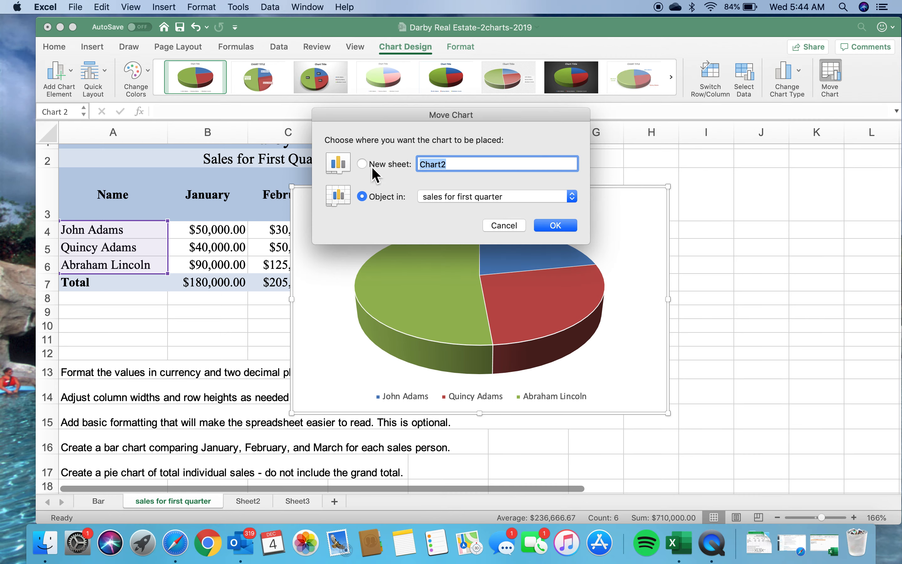
left_click(362, 164)
type("Pie")
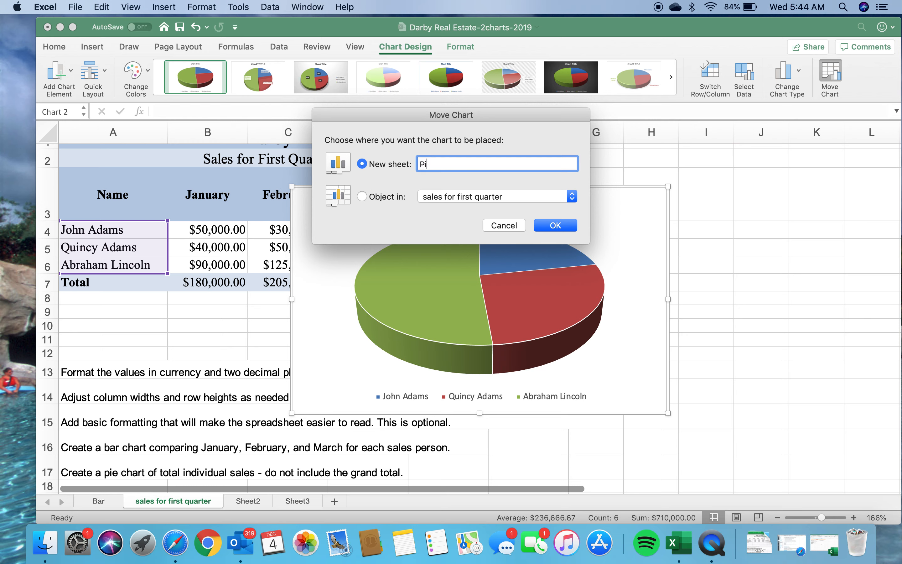
left_click(554, 226)
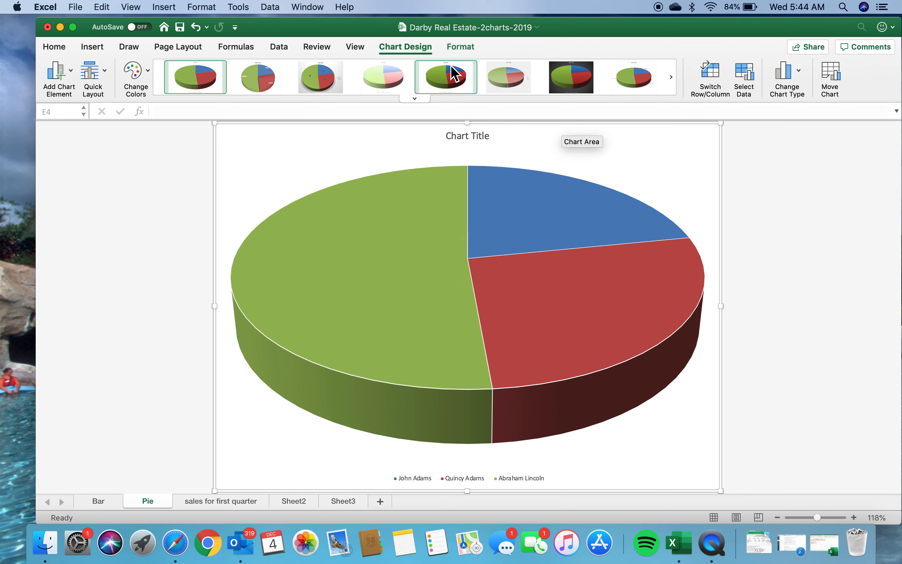
- Apply quick Layout 6, with a title, percentage labels and a legend at the side, to the pie chart
left_click(415, 99)
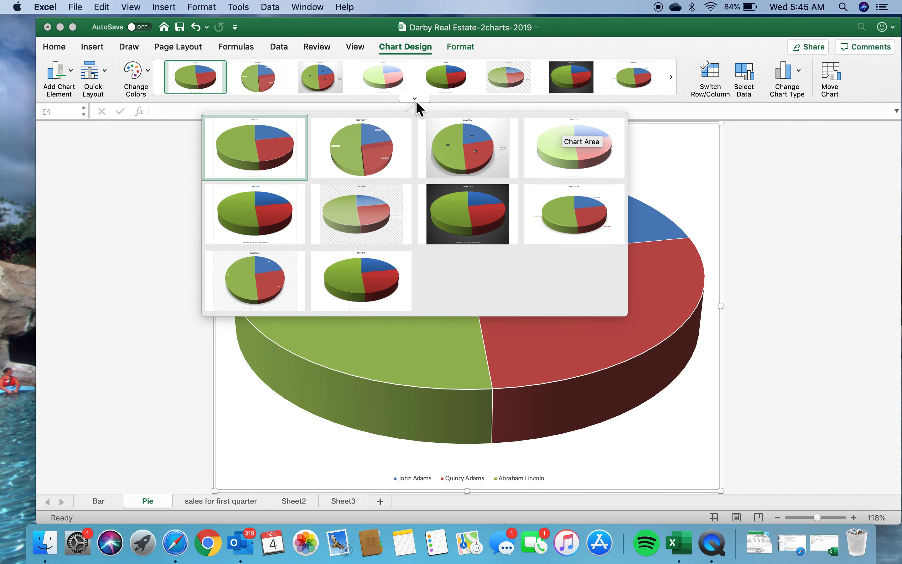
left_click(415, 99)
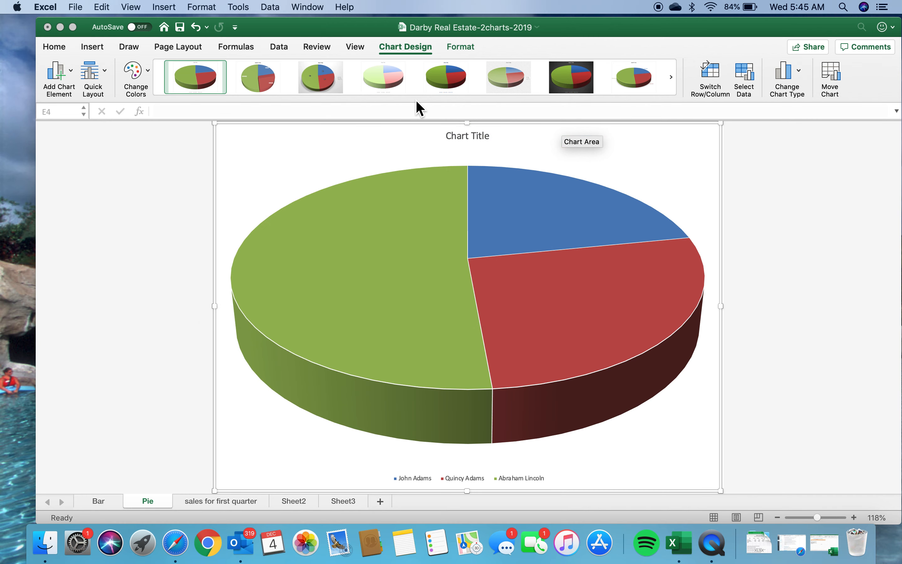
left_click(104, 71)
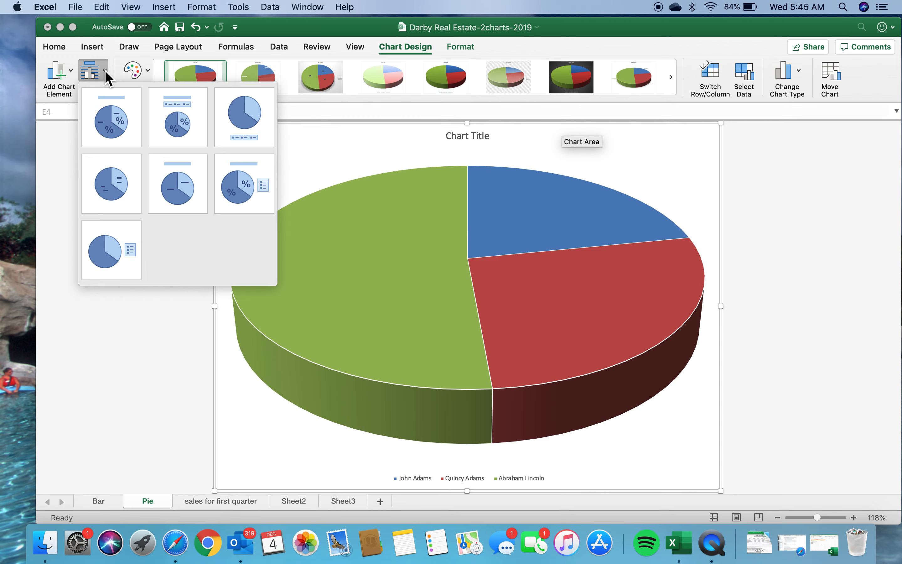
left_click(248, 185)
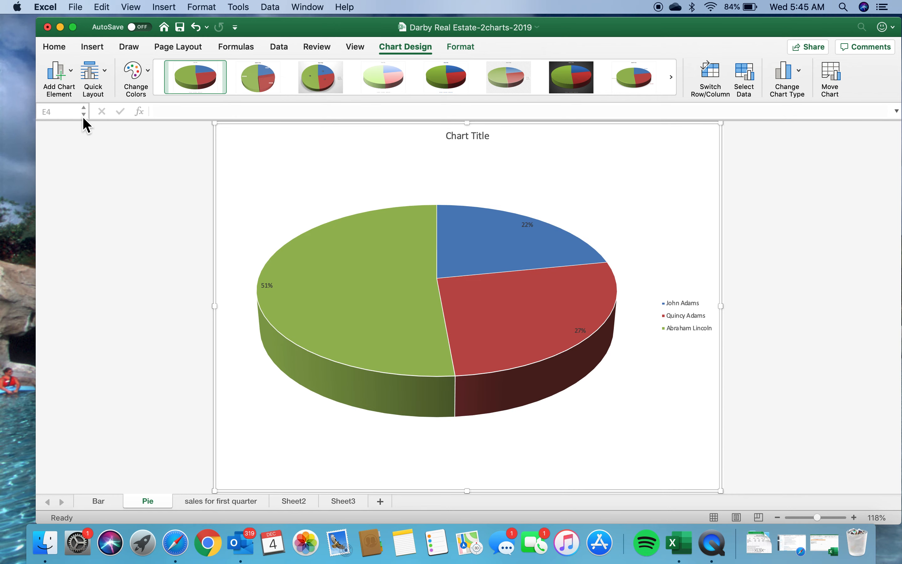
- Set the pie chart's data labels to show the value instead of the percentage
mouse_move(283, 309)
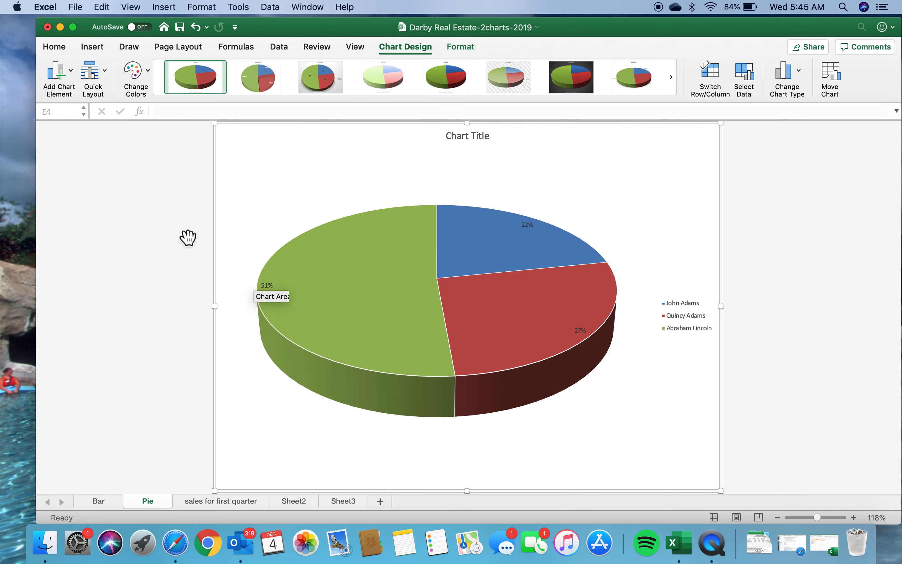
left_click(70, 75)
mouse_move(76, 112)
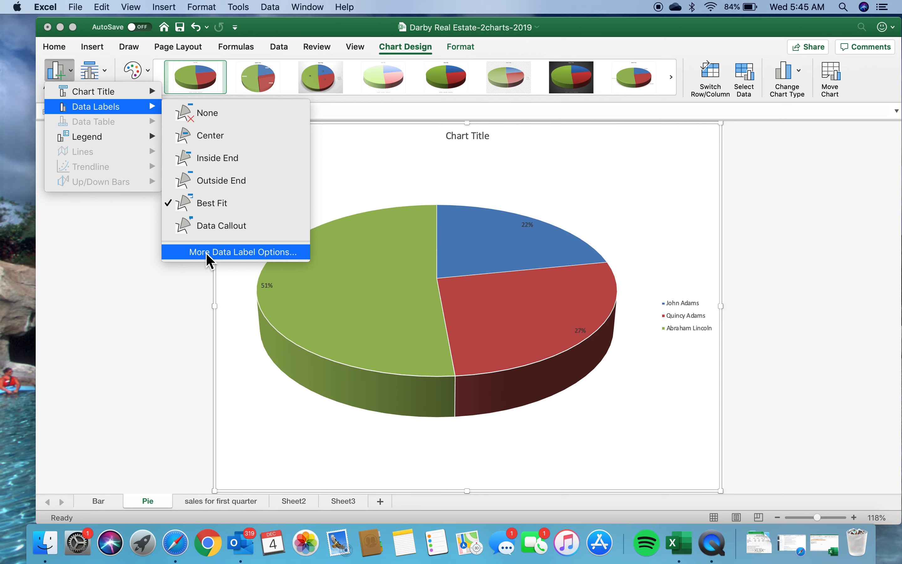
left_click(223, 253)
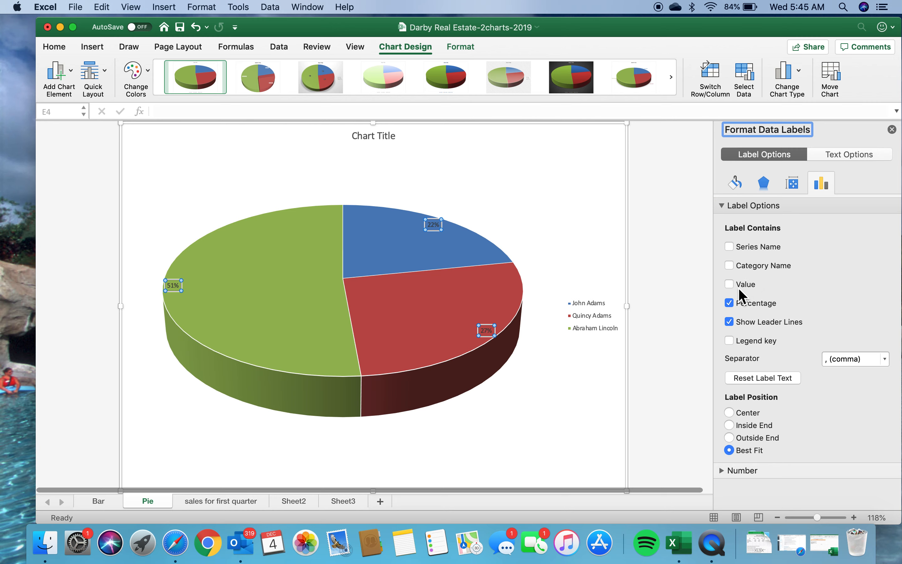
left_click(729, 284)
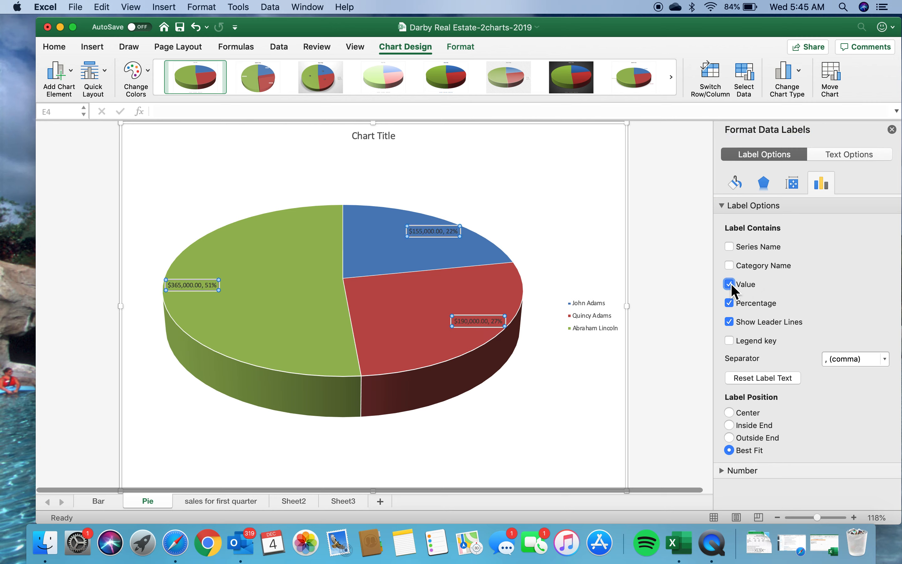
left_click(729, 303)
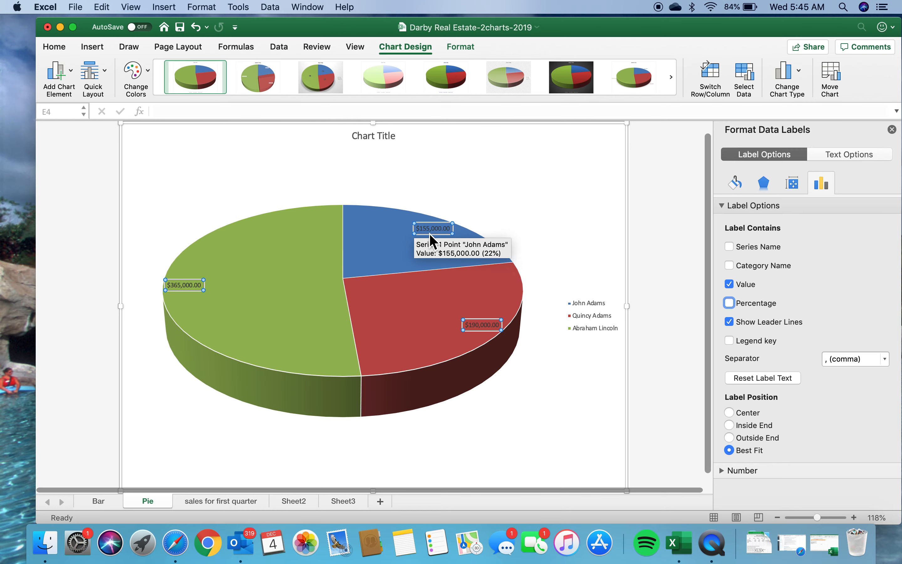
- Format the pie chart's data labels as bold, font size 14, in the light cream theme color
left_click(55, 47)
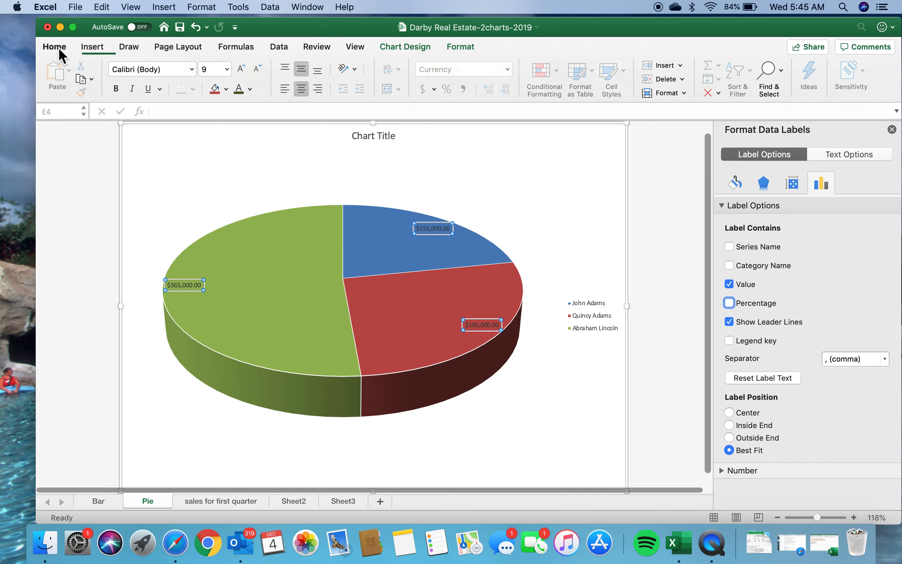
left_click(226, 70)
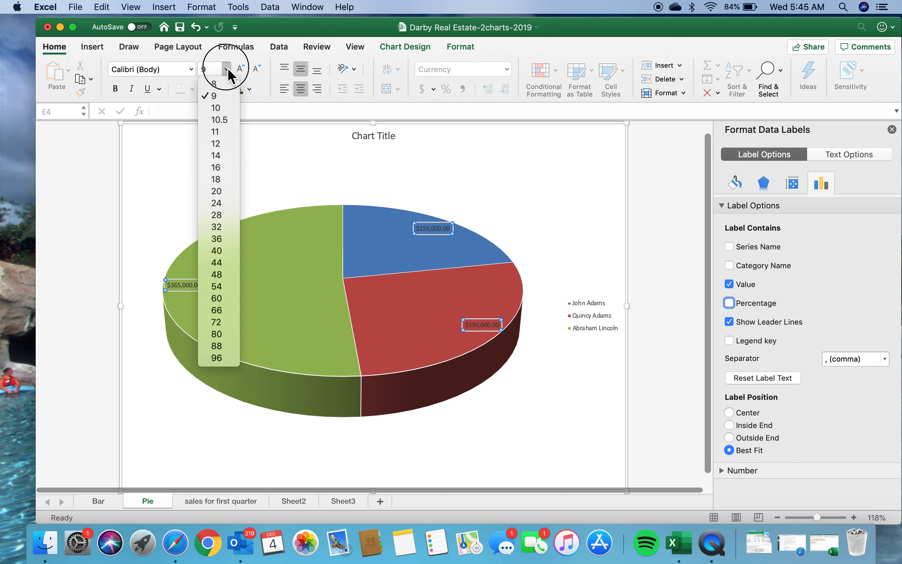
left_click(221, 156)
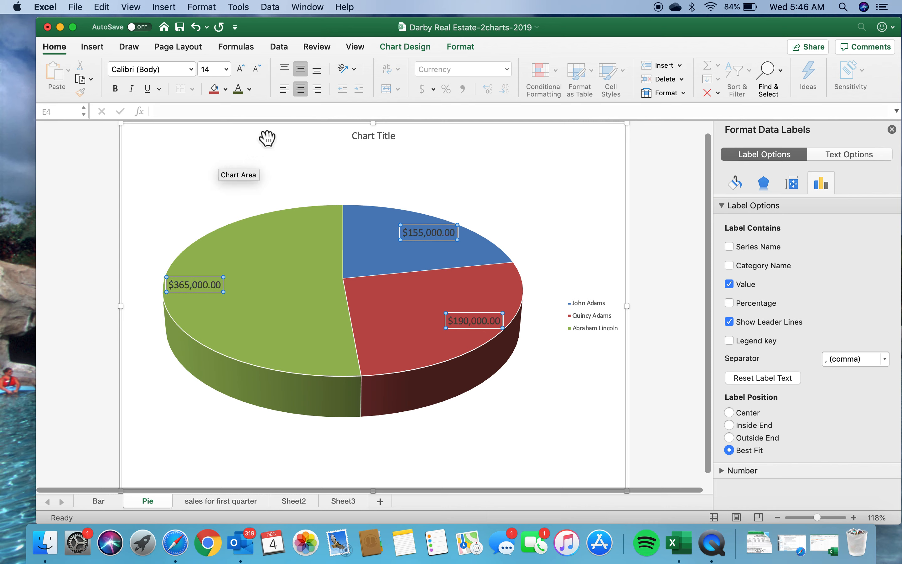
left_click(249, 88)
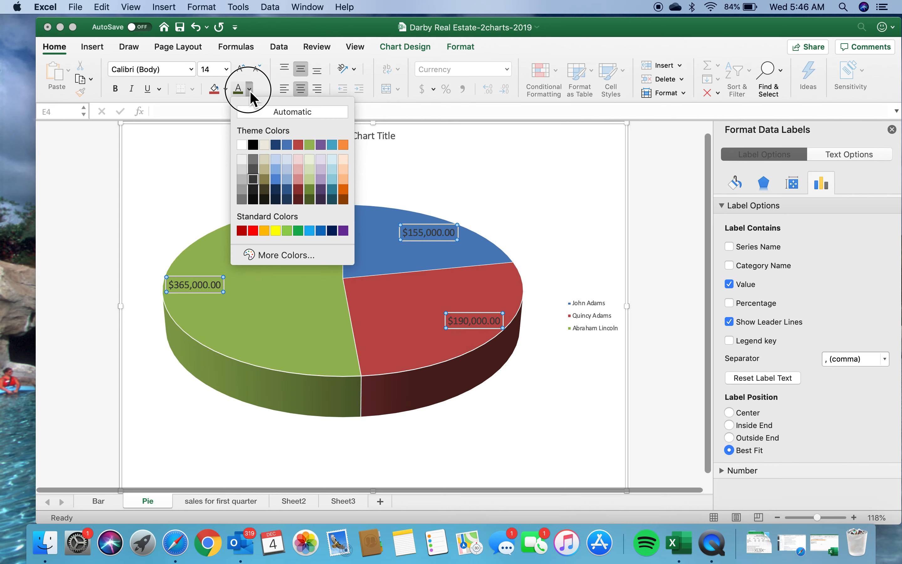
left_click(265, 145)
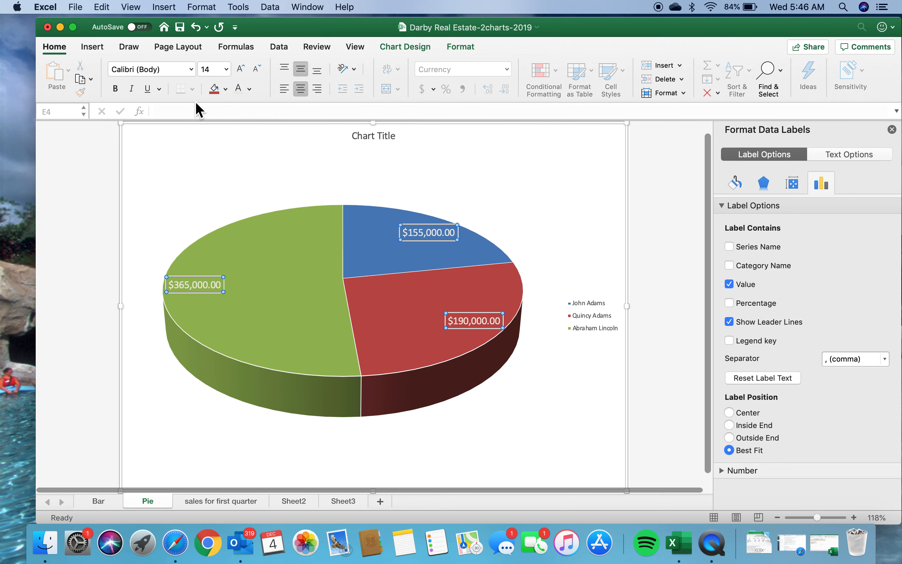
left_click(118, 93)
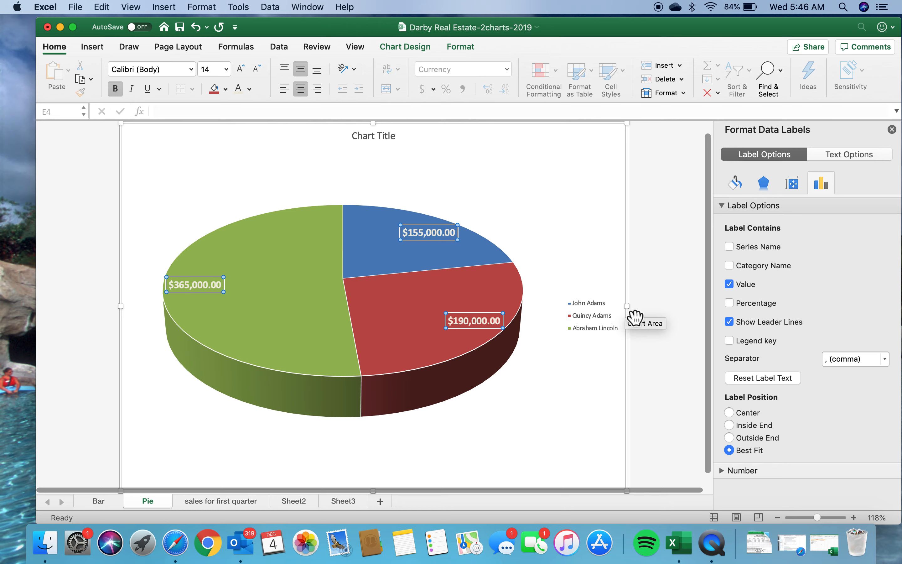
- Place the pie chart's legend at the bottom with font size 16 and move it slightly closer to the pie
left_click(598, 325)
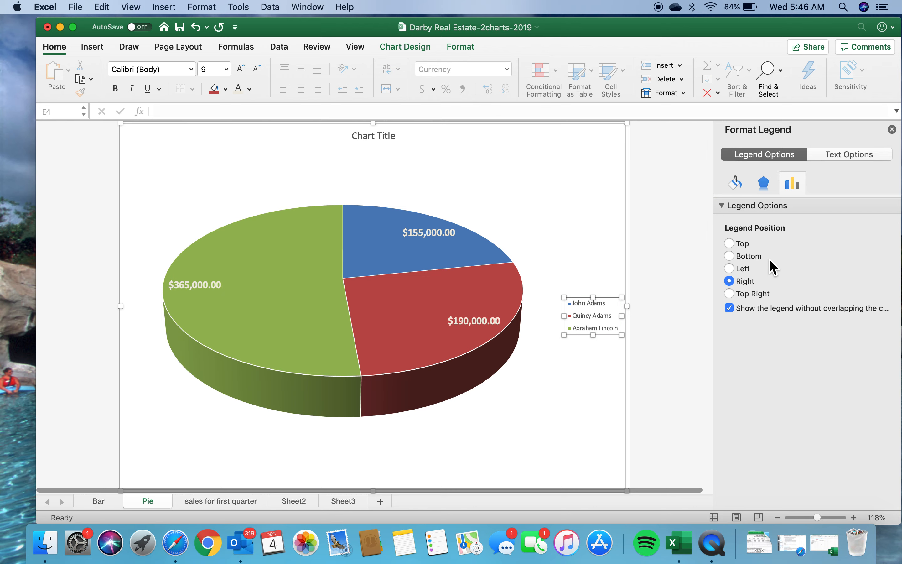
left_click(747, 256)
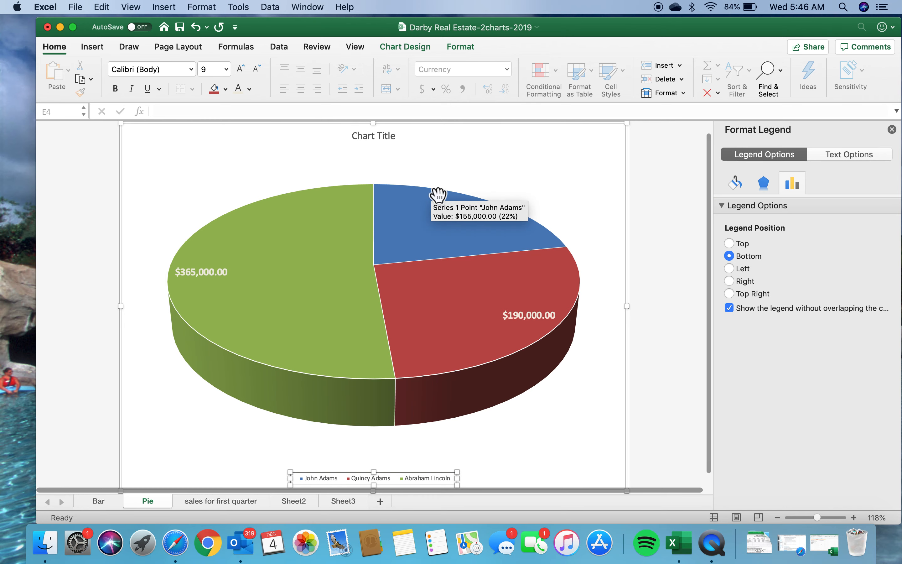
left_click(227, 69)
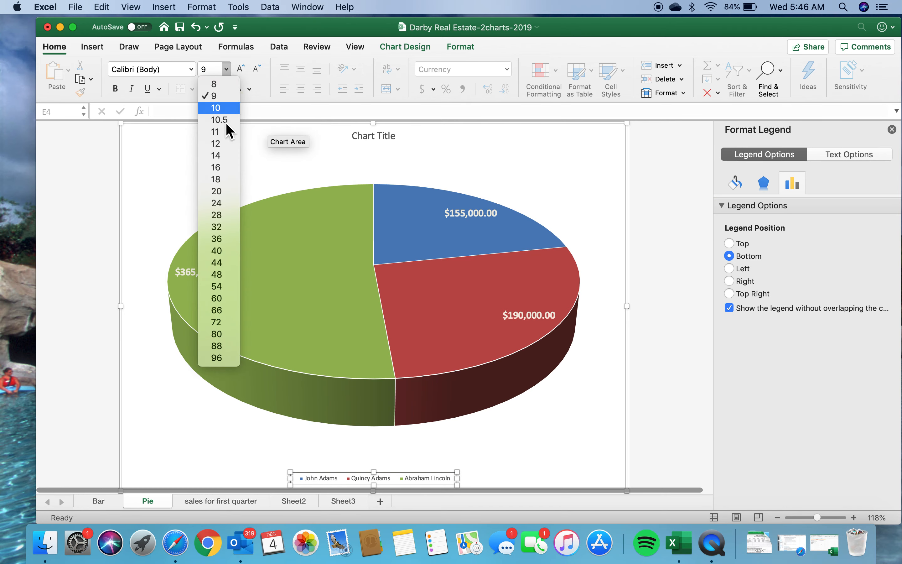
left_click(219, 168)
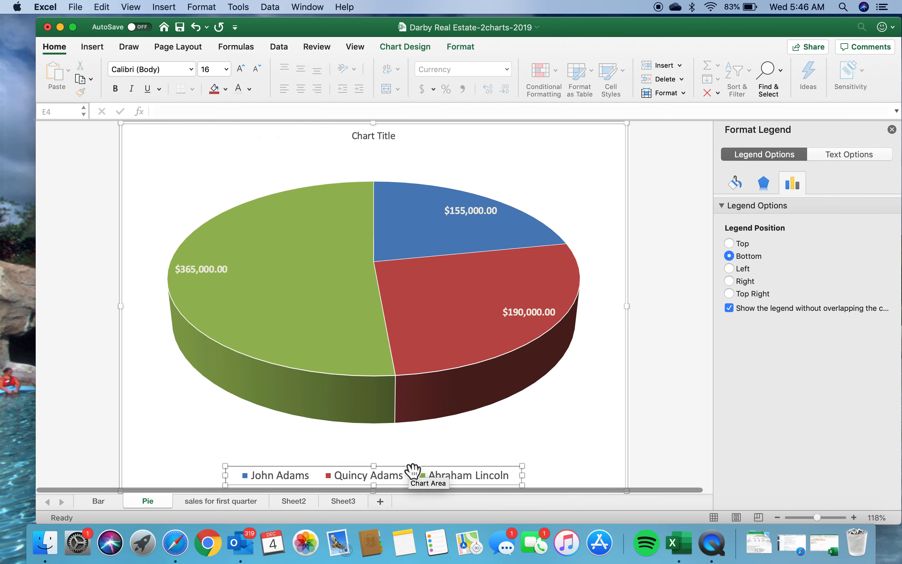
left_click_drag(406, 467, 413, 444)
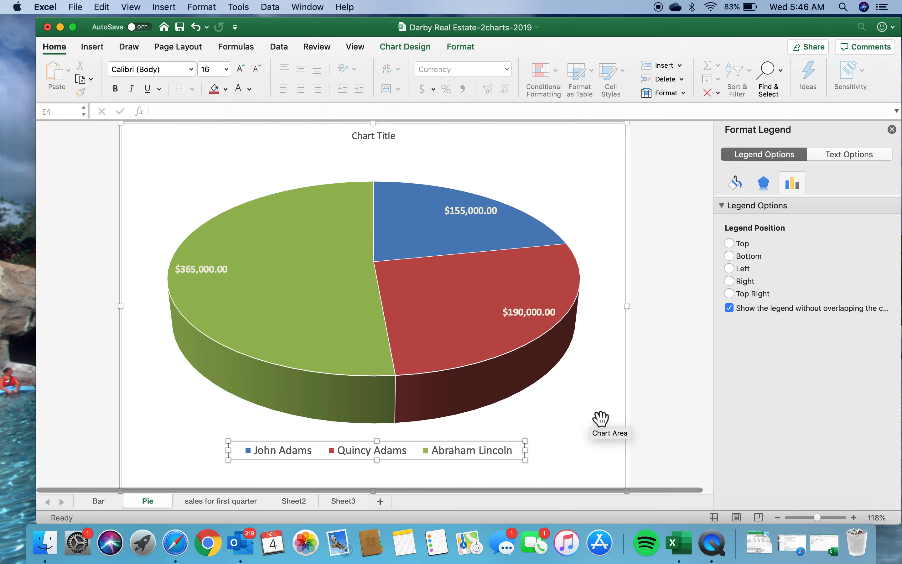
left_click(582, 411)
left_click(573, 476)
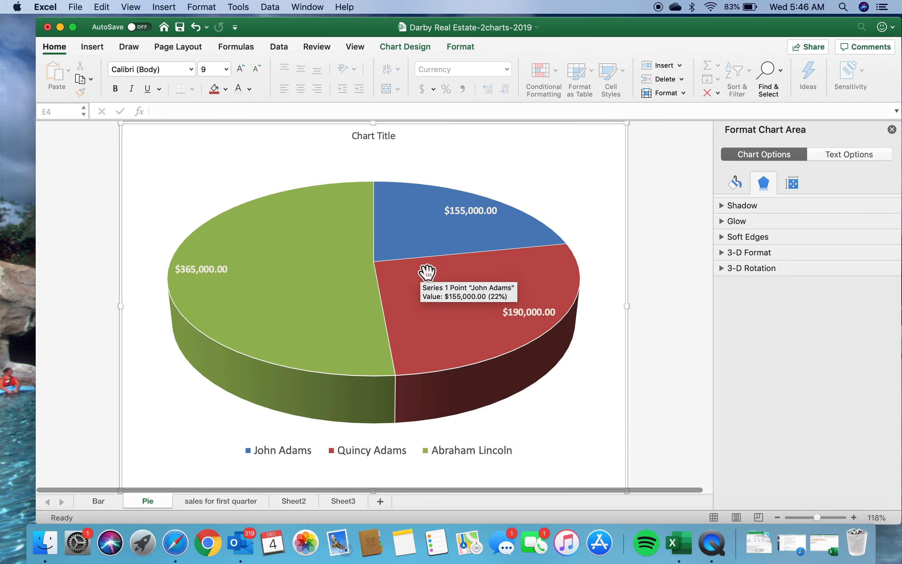
- Replace the pie chart's placeholder title with the heading Darby Real Estate, copied from cell A1 of the sales for first quarter sheet
left_click(376, 140)
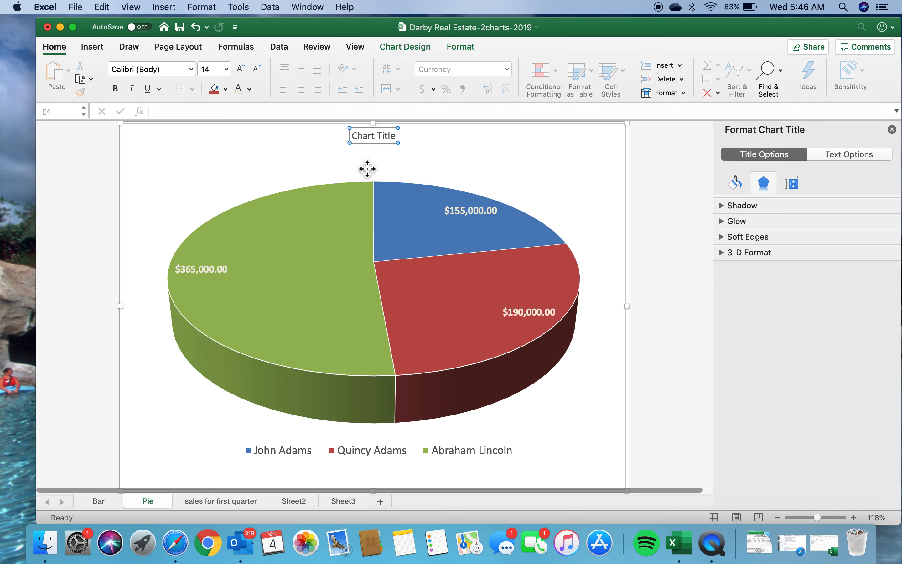
left_click(206, 503)
left_click(272, 161)
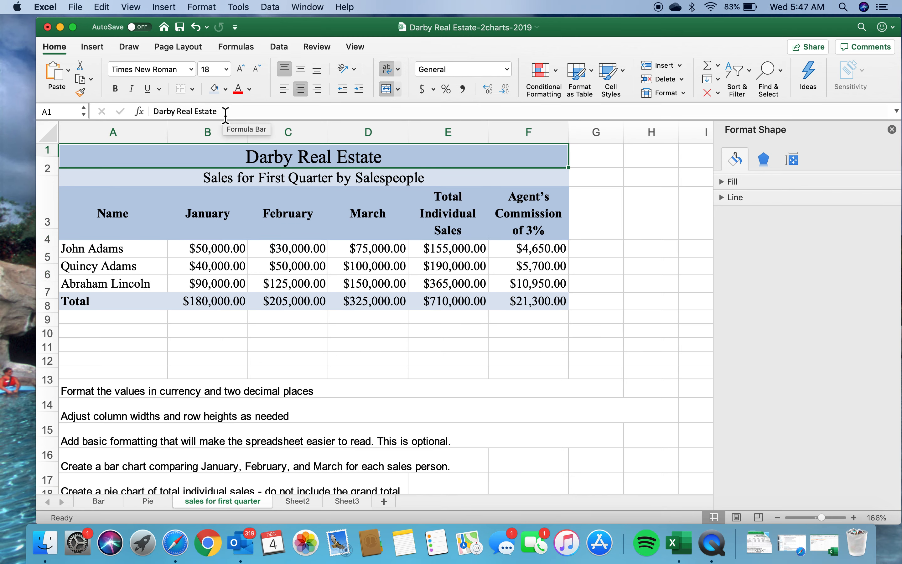
left_click_drag(225, 116, 147, 117)
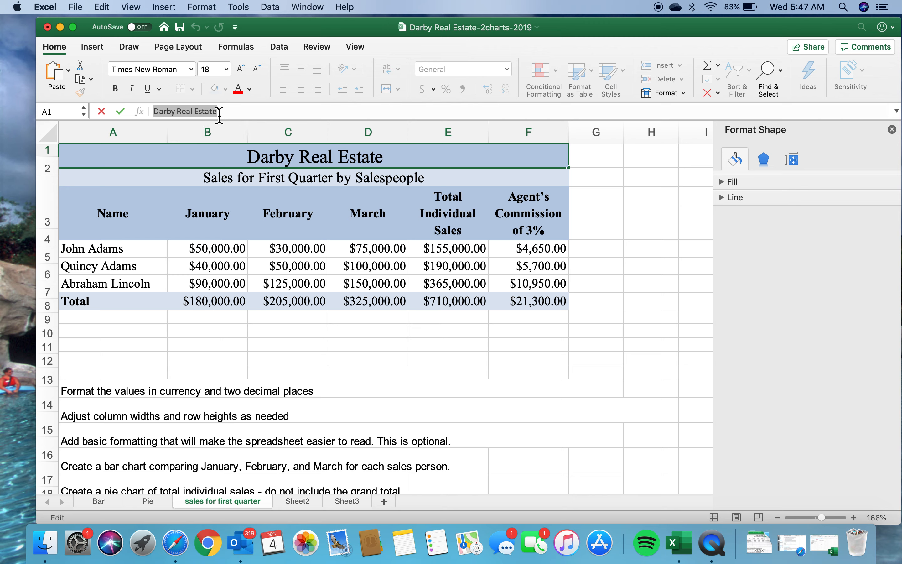
left_click_drag(226, 111, 143, 113)
key("super+c")
left_click(148, 501)
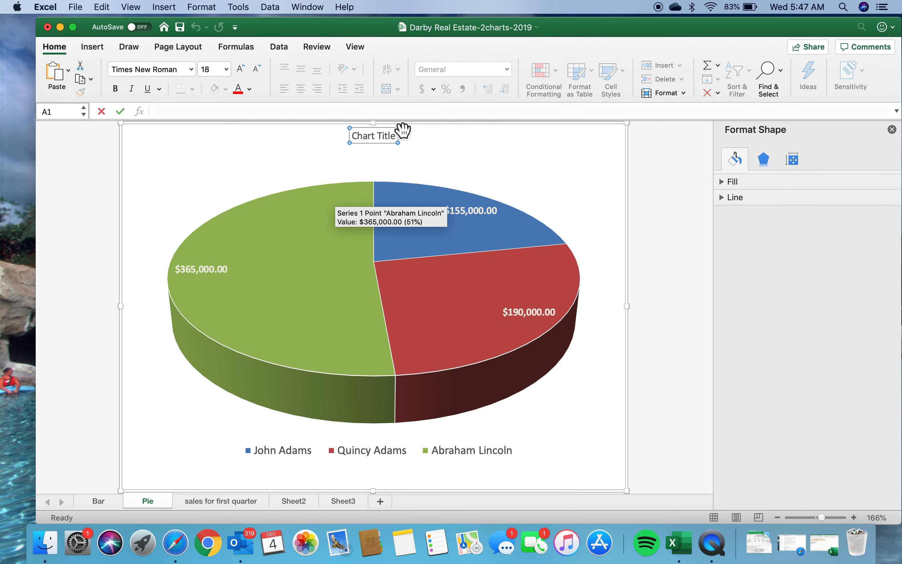
left_click(377, 137)
double_click(377, 139)
triple_click(377, 139)
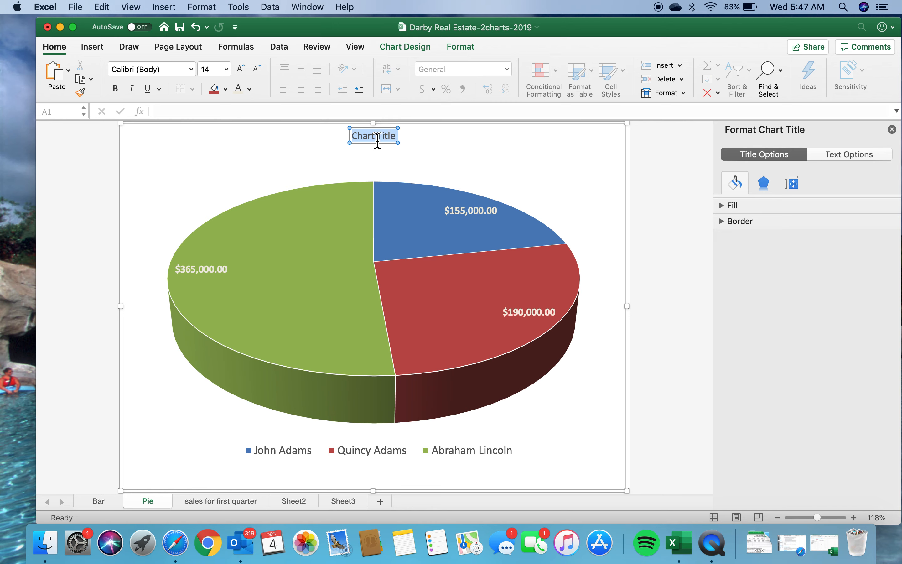
key("super+v")
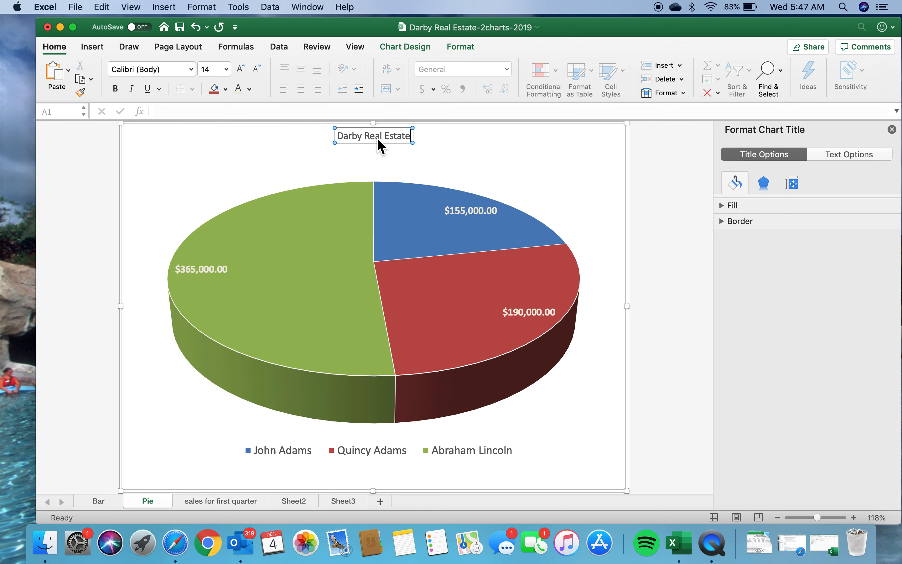
- Start a second line in the pie chart title and copy the Total Individual Sales heading text from cell E3 of the sales sheet
key("Return")
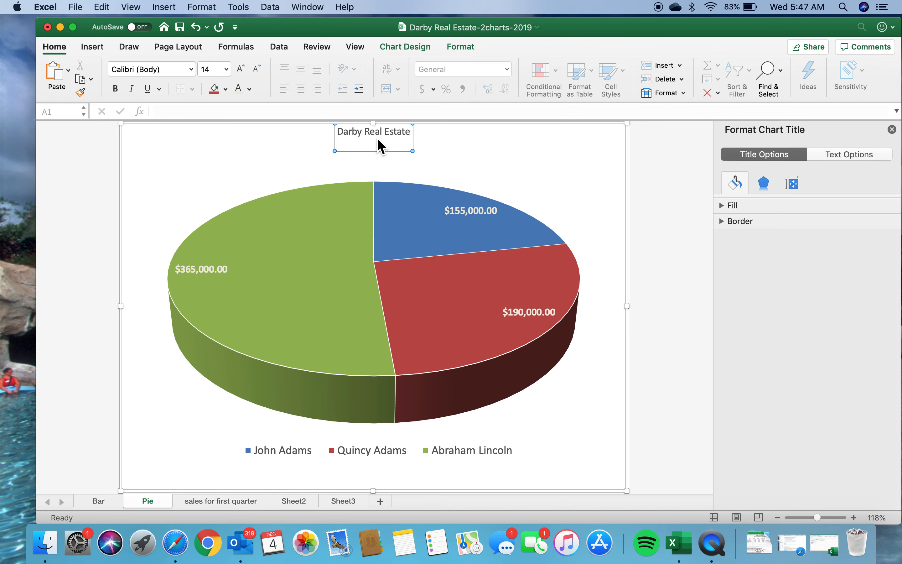
left_click(201, 501)
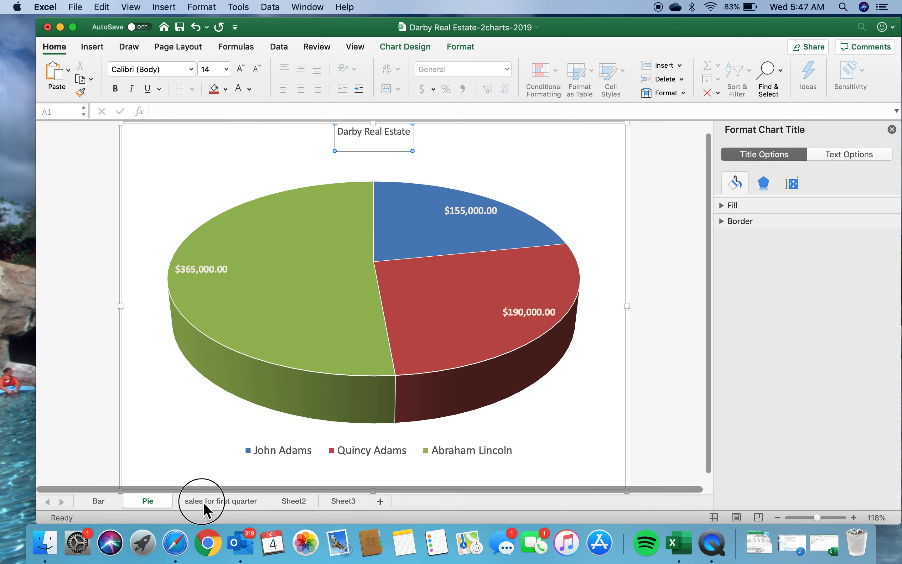
left_click(460, 217)
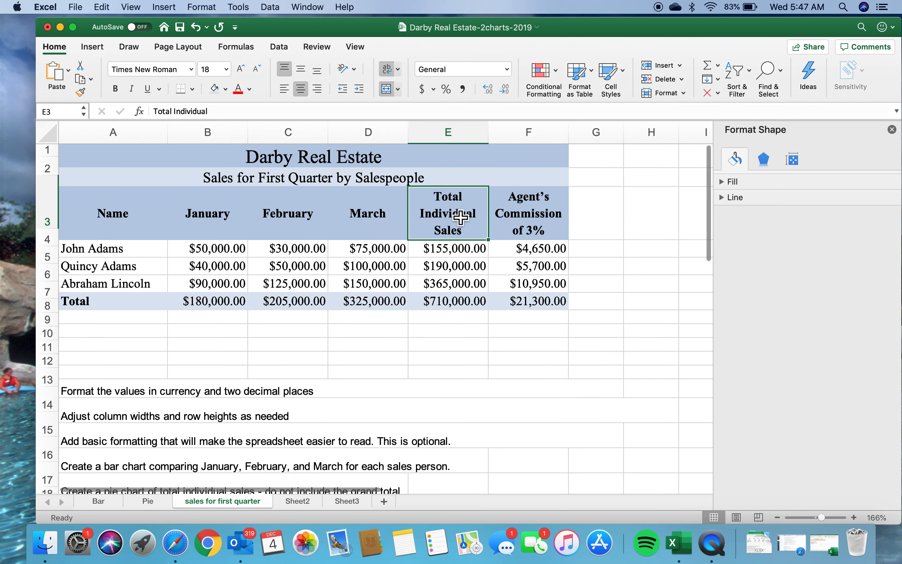
left_click(224, 112)
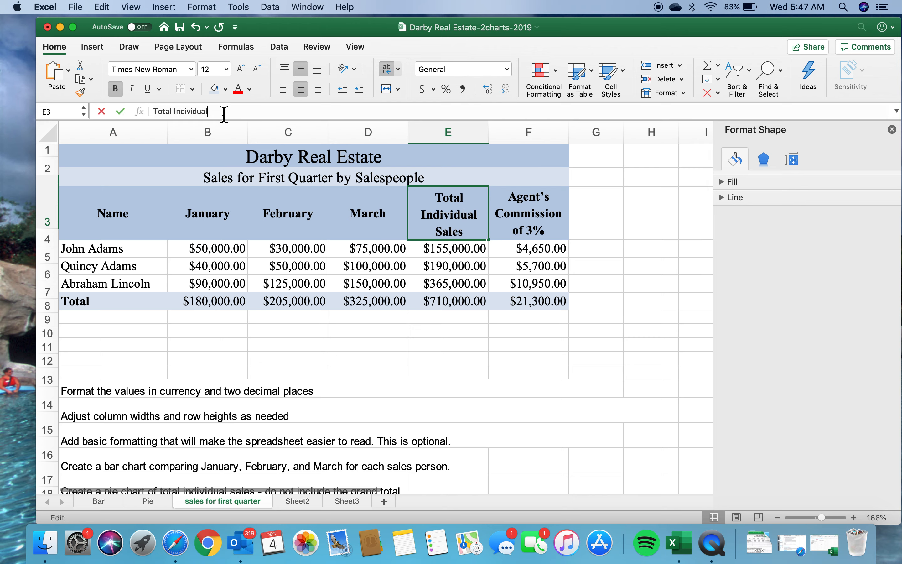
key("BackSpace")
key("BackSpace")
key("BackSpace")
key("BackSpace")
key("BackSpace")
left_click_drag(223, 111, 142, 119)
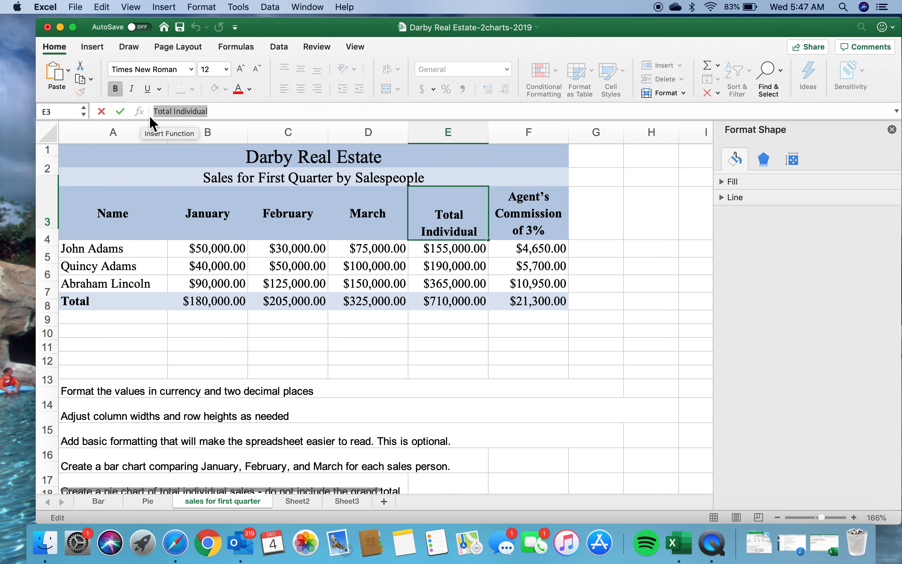
left_click(181, 113)
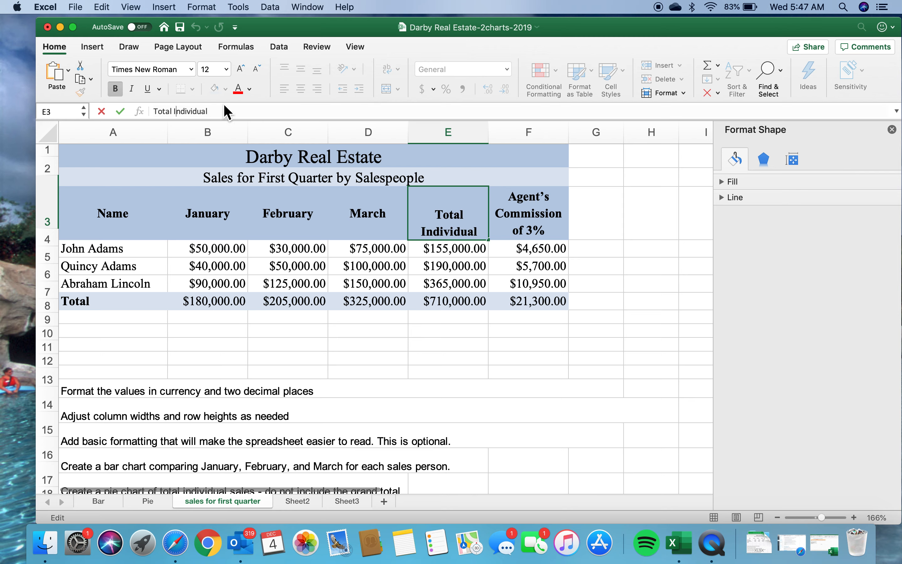
triple_click(182, 114)
key("super+c")
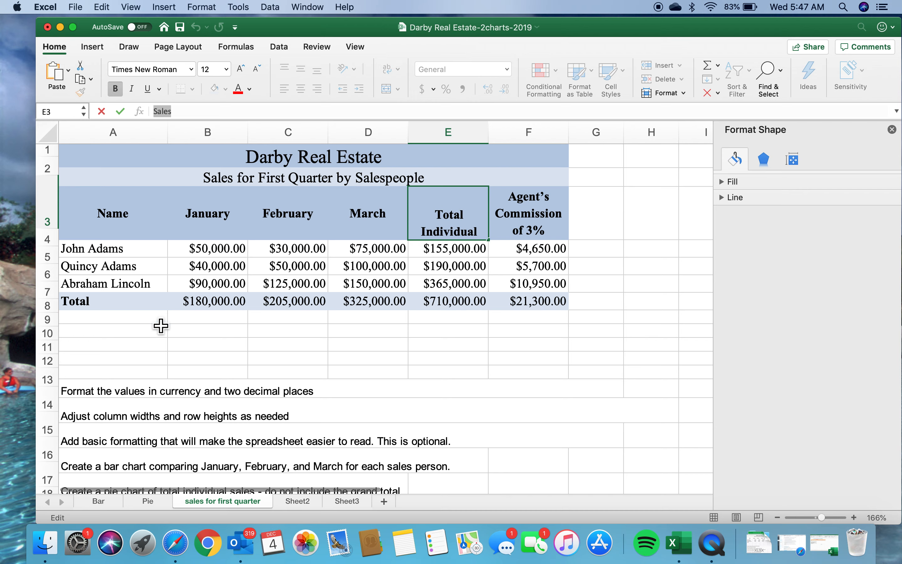
- Paste Total Individual Sales as the second line of the pie chart title, removing the extra line breaks before Sales
left_click(153, 502)
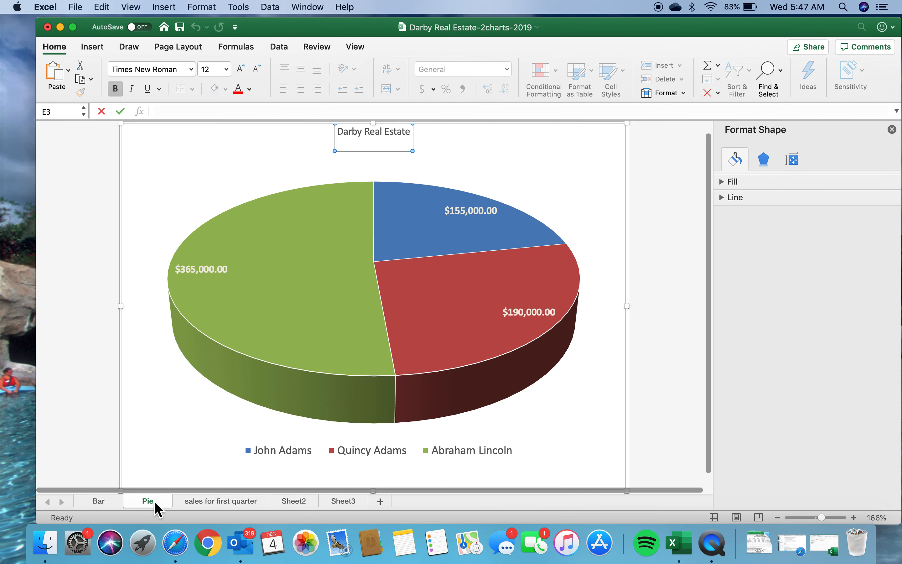
left_click(374, 149)
left_click(386, 151)
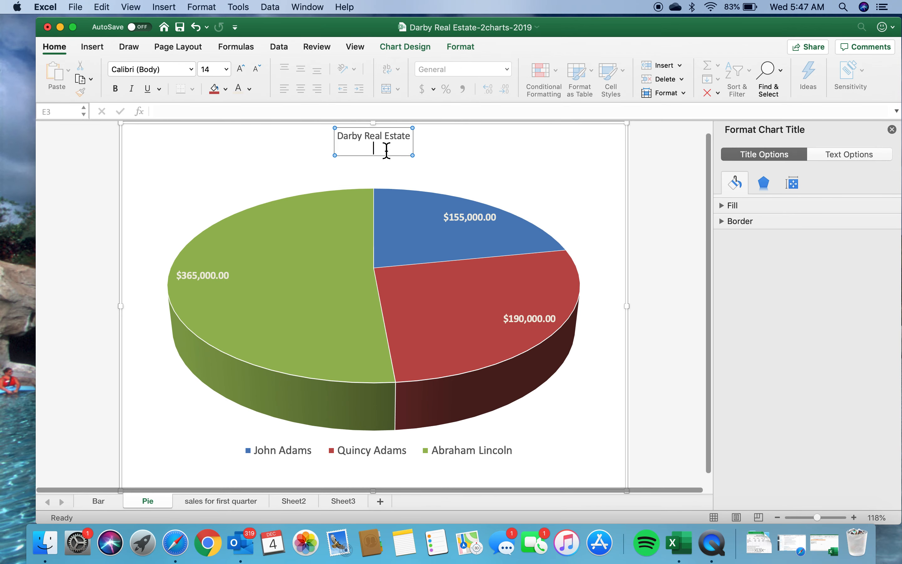
key("super+v")
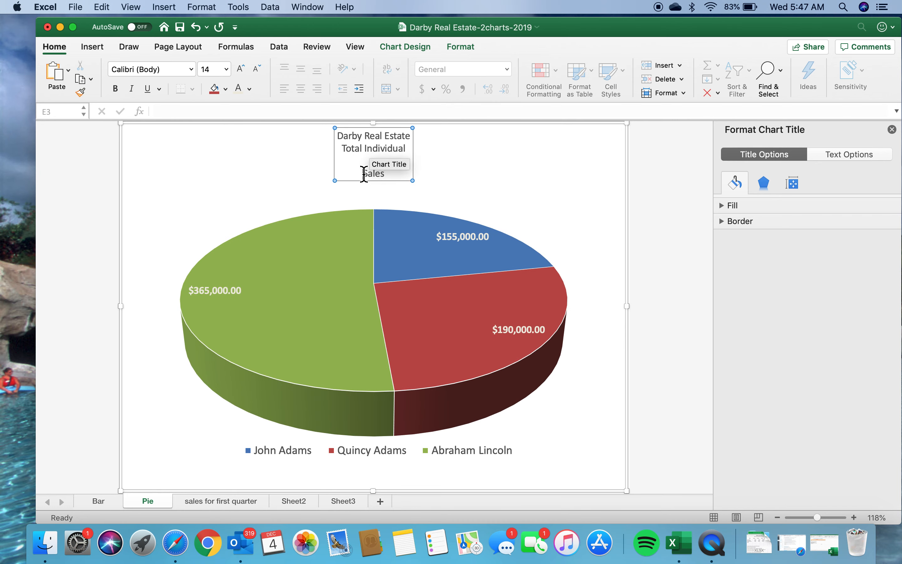
key("BackSpace")
key("BackSpace")
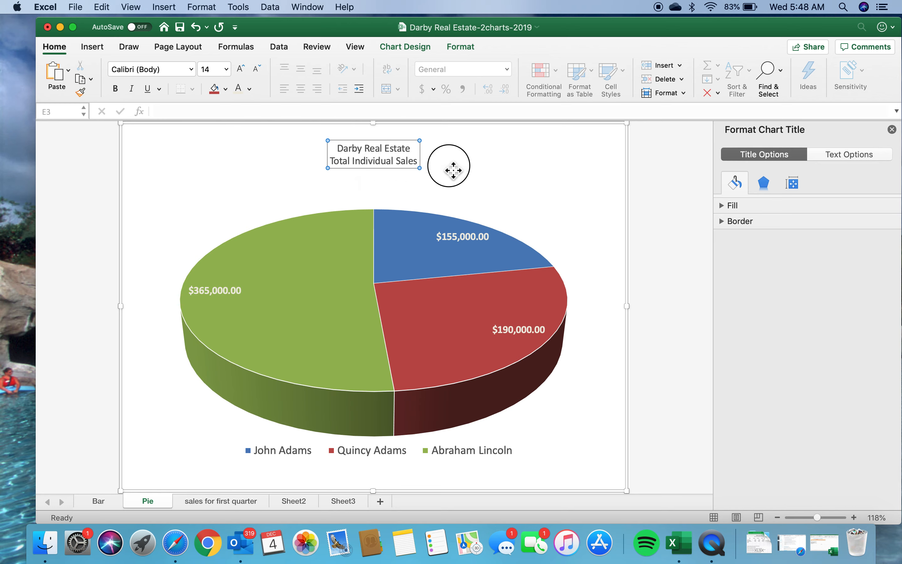
left_click(451, 169)
- Format the two-line pie chart title as bold with font size 28
left_click(387, 148)
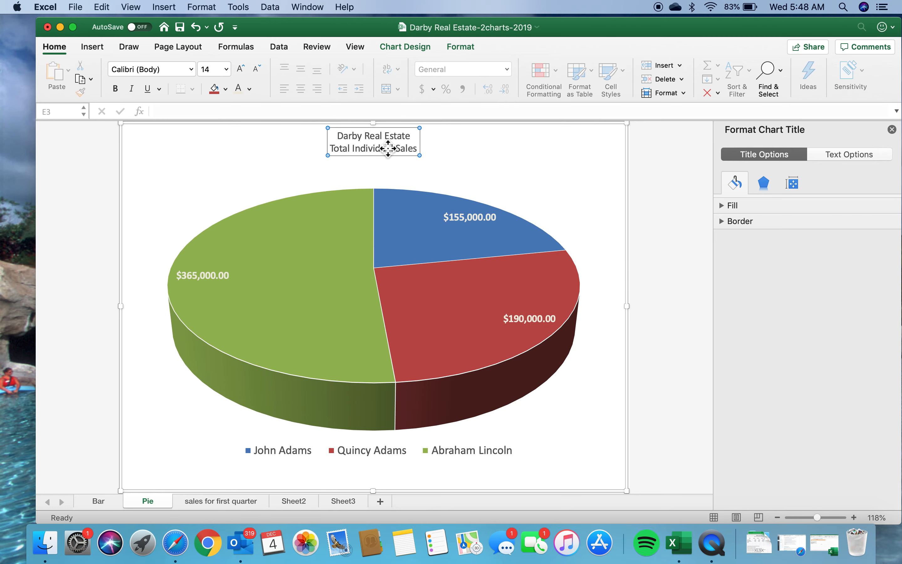
left_click(226, 69)
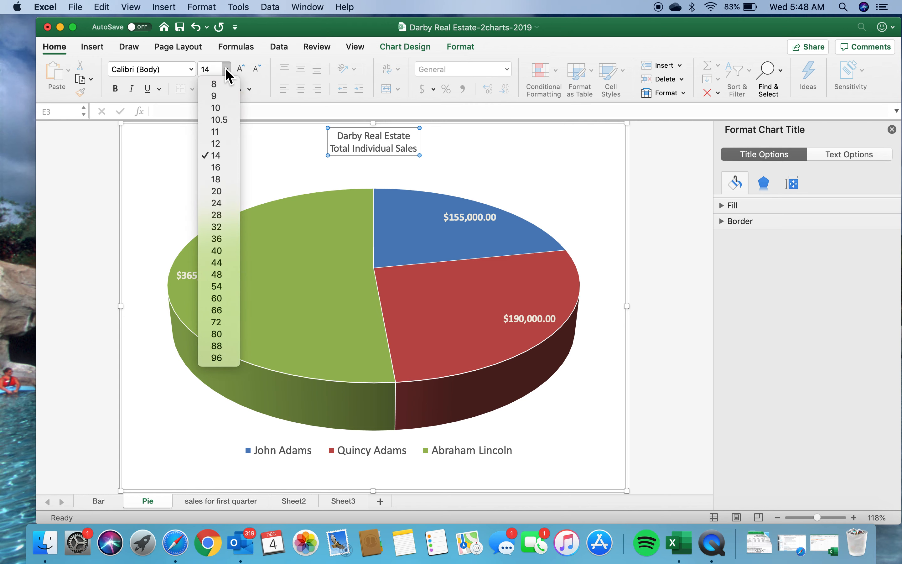
left_click(221, 227)
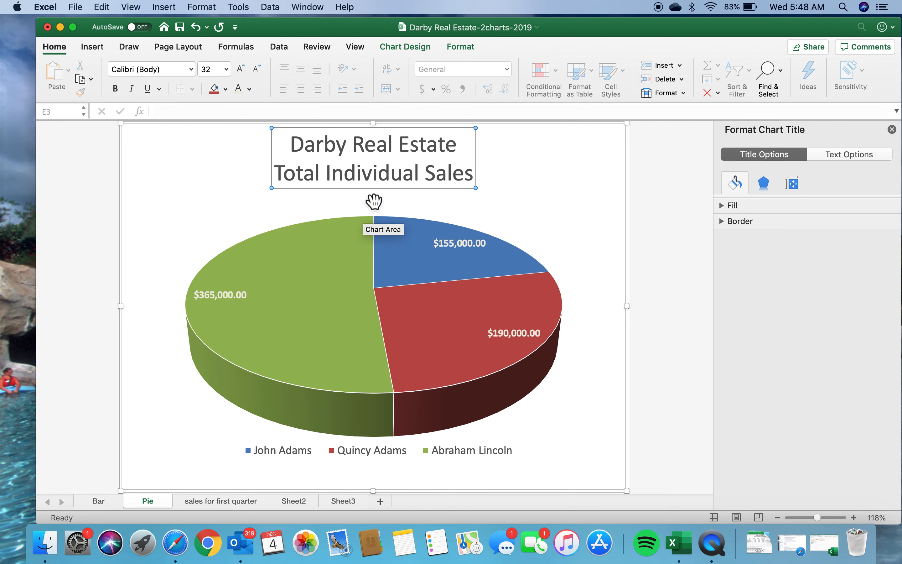
left_click(227, 70)
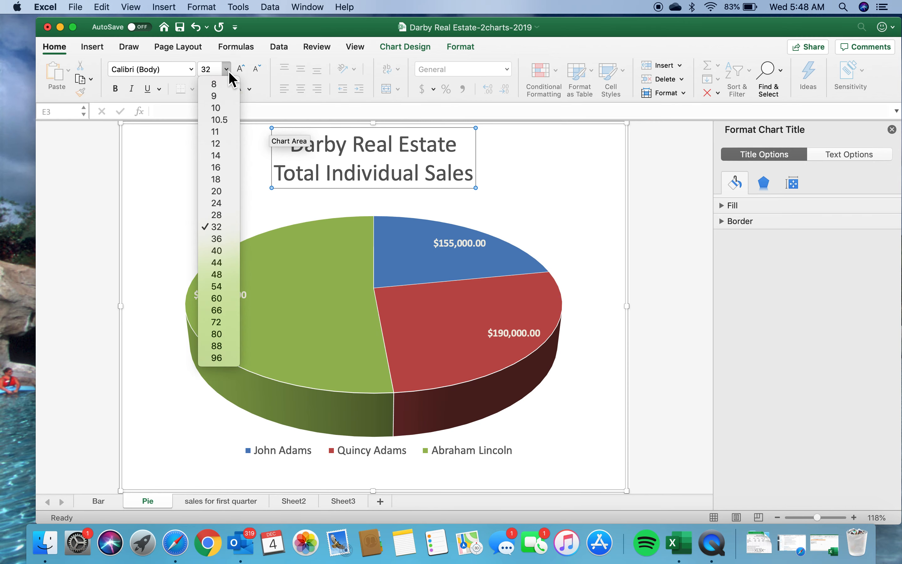
left_click(217, 215)
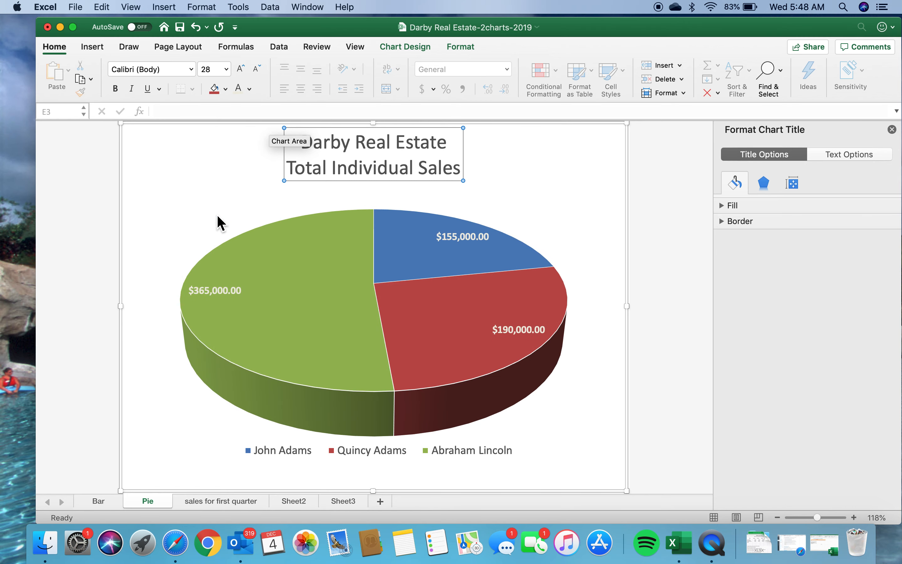
left_click(115, 90)
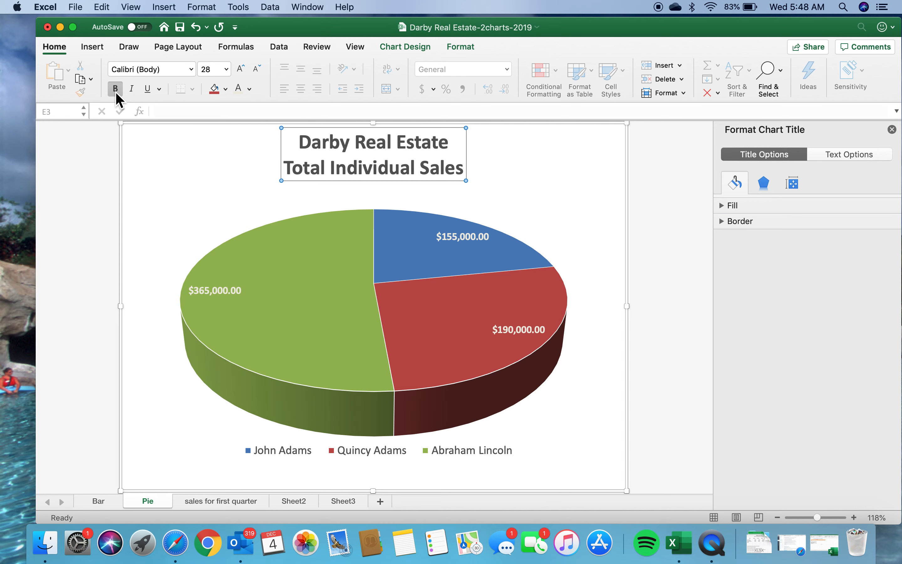
left_click(577, 184)
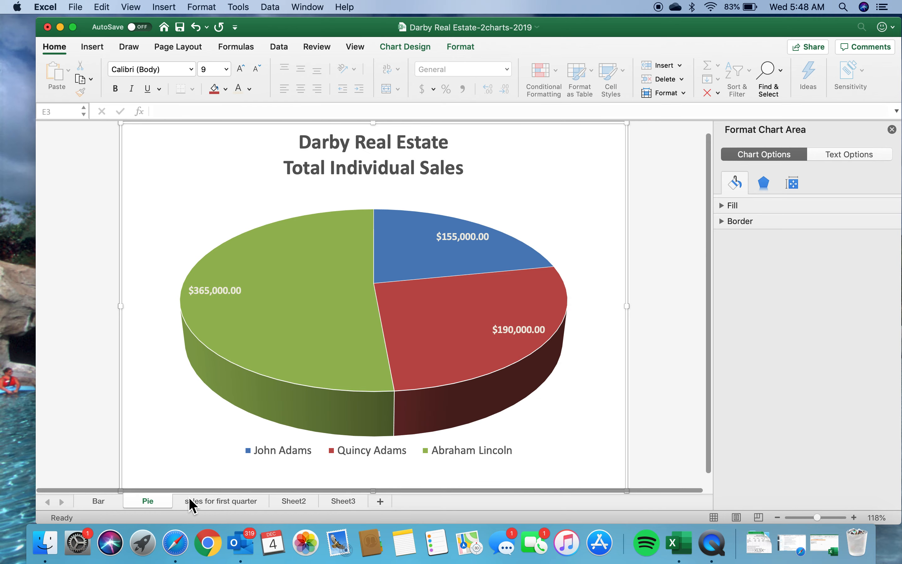
- Review the assignment instructions on the sales for first quarter sheet and select cell A9 below the sales table
left_click(193, 509)
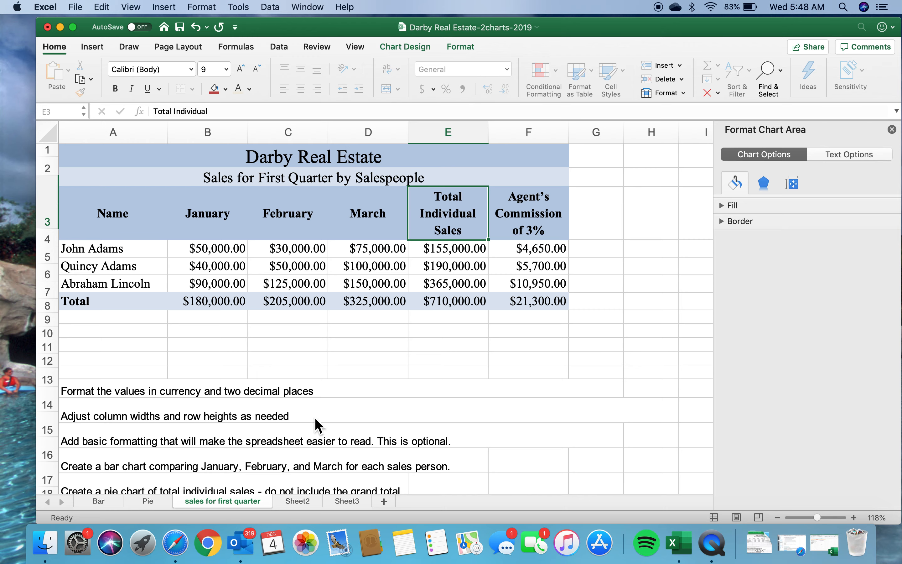
left_click(437, 369)
scroll(439, 371, "down", 10)
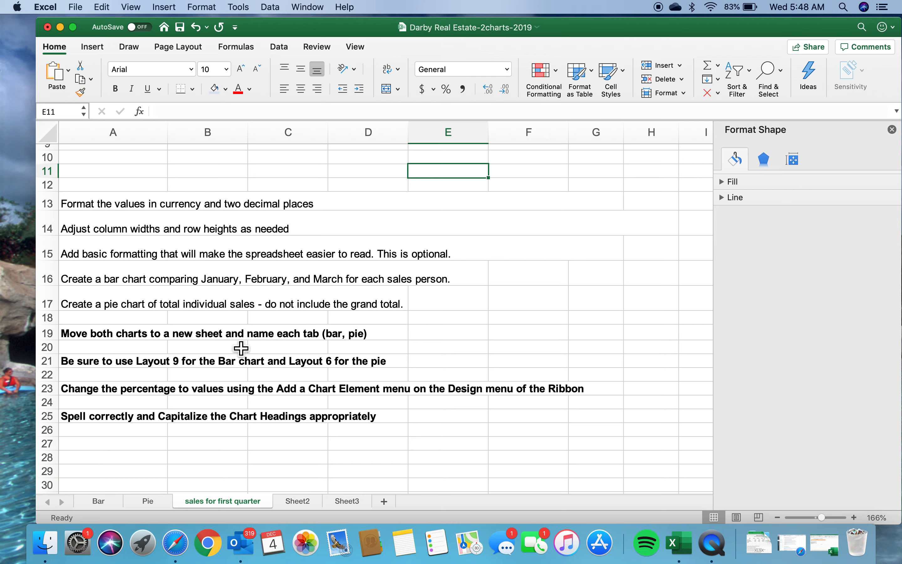
scroll(242, 342, "up", 5)
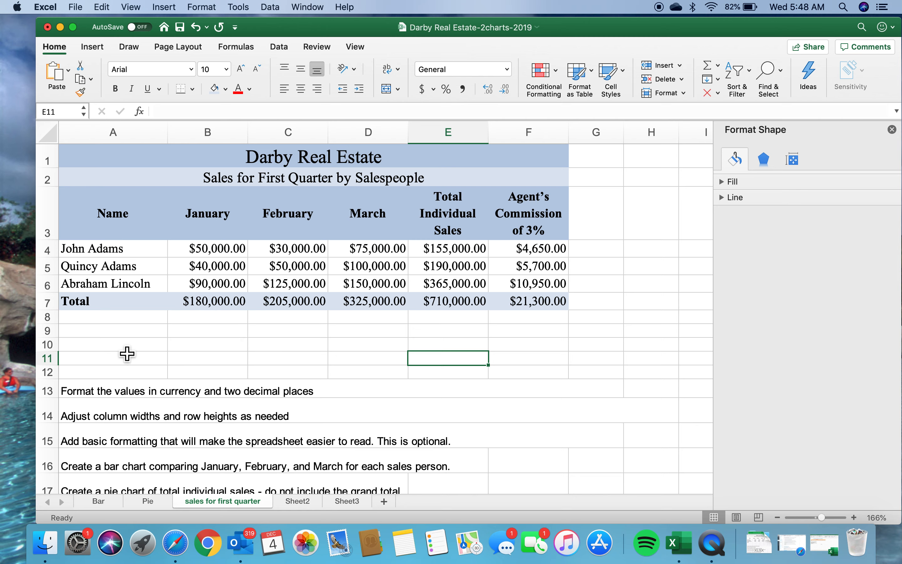
left_click(115, 337)
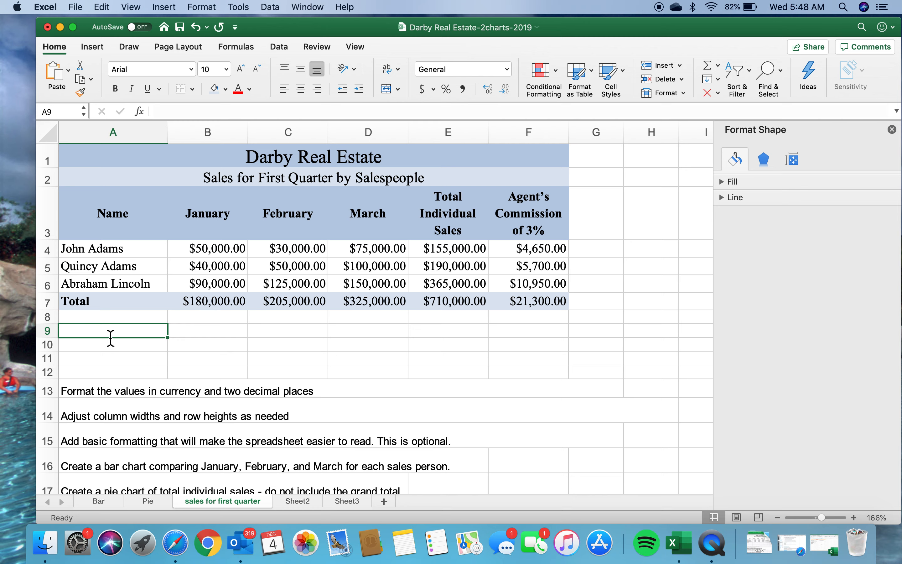
type("First")
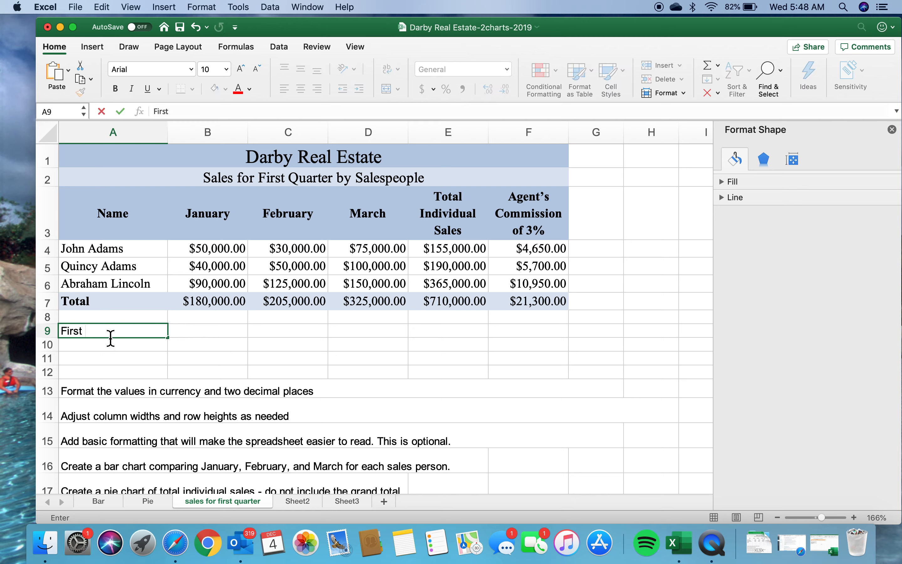
type(" Last - B5")
key("BackSpace")
key("BackSpace")
key("BackSpace")
key("BackSpace")
key("BackSpace")
key("BackSpace")
key("BackSpace")
key("BackSpace")
key("BackSpace")
key("BackSpace")
key("BackSpace")
key("BackSpace")
key("BackSpace")
key("BackSpace")
key("BackSpace")
- Enter the author's first and last name followed by B5 in cell A9
type("Bonita Mendenhall")
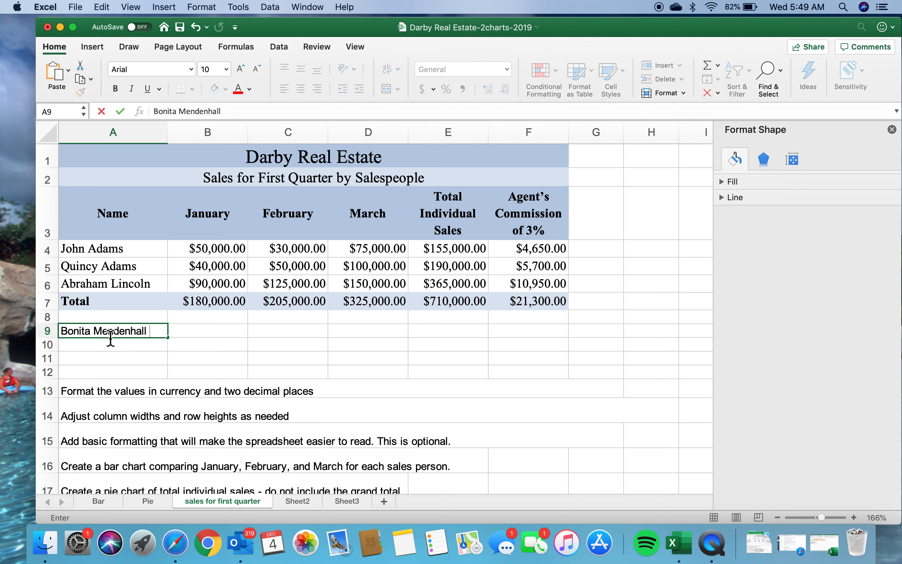
type(" B5")
key("Return")
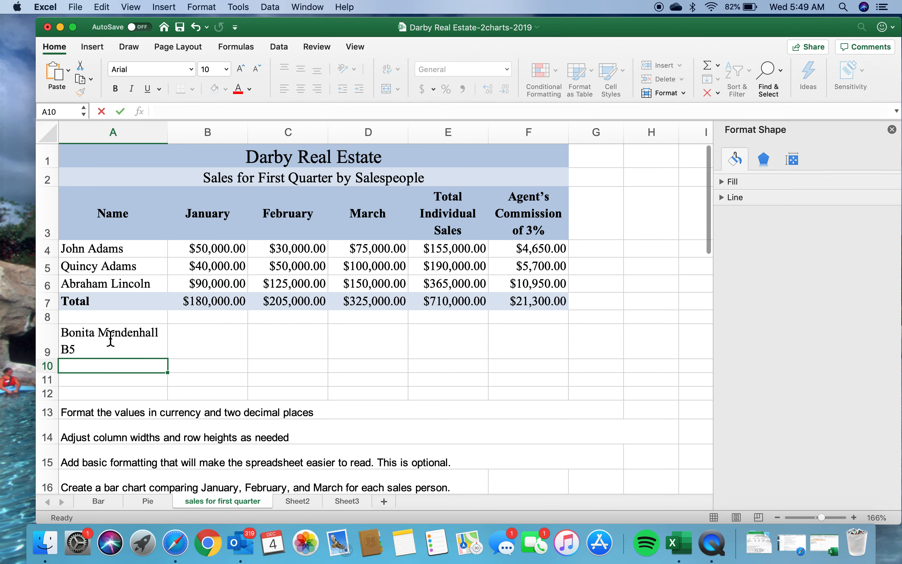
- Merge and center cells A9 and B9 so the name and B5 fit on one line
left_click(156, 347)
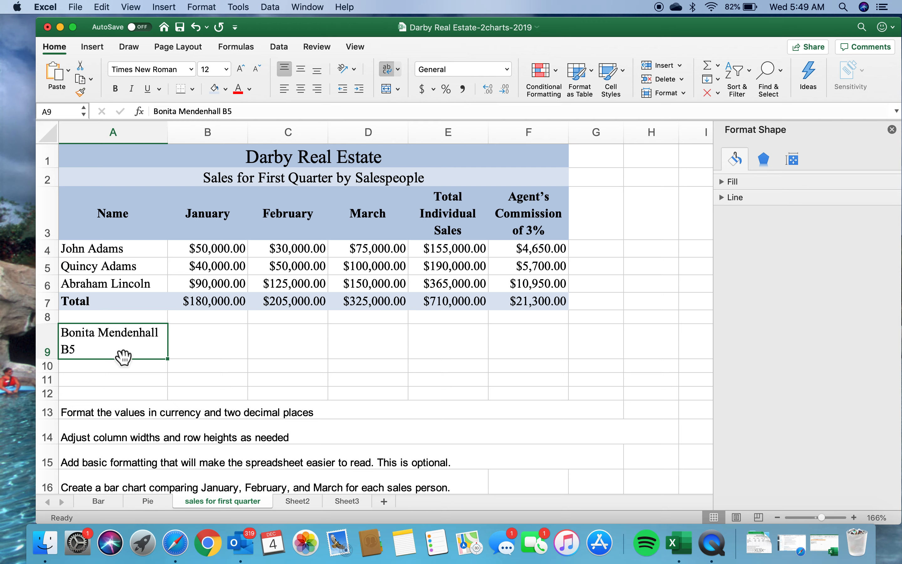
left_click(108, 351)
left_click_drag(108, 351, 196, 346)
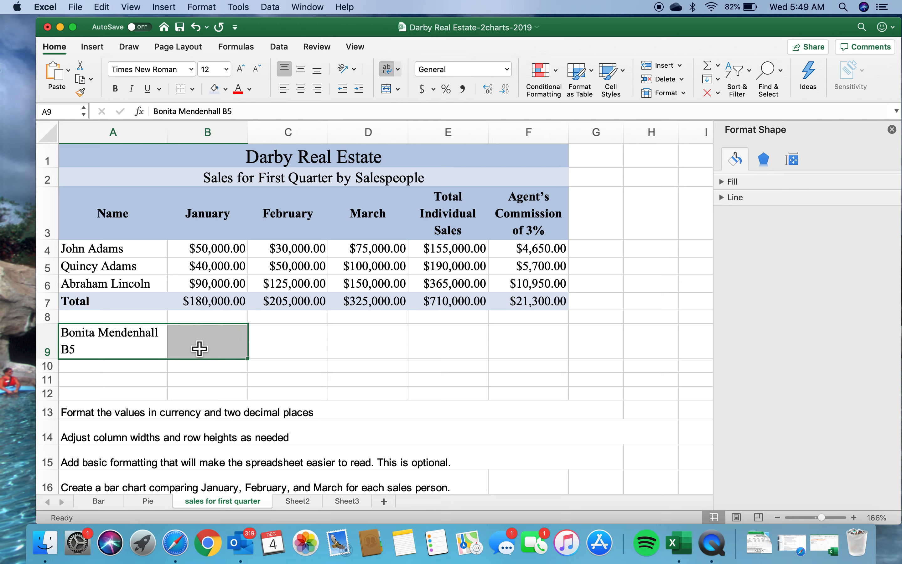
left_click(388, 88)
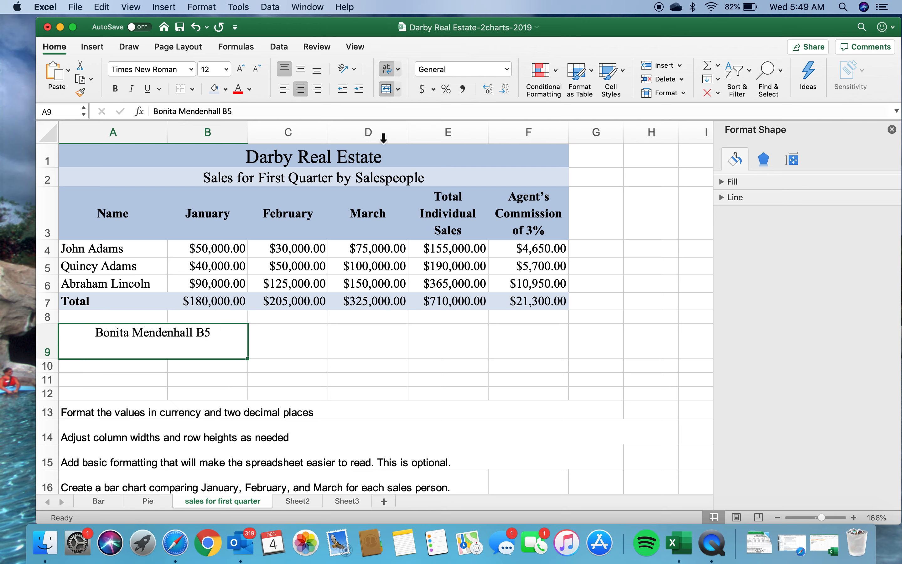
left_click(324, 340)
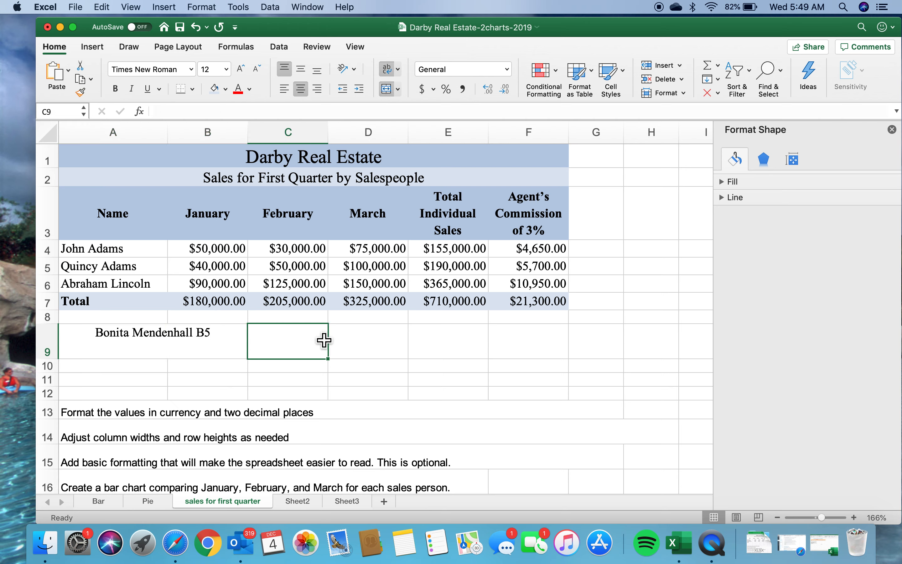
left_click(182, 353)
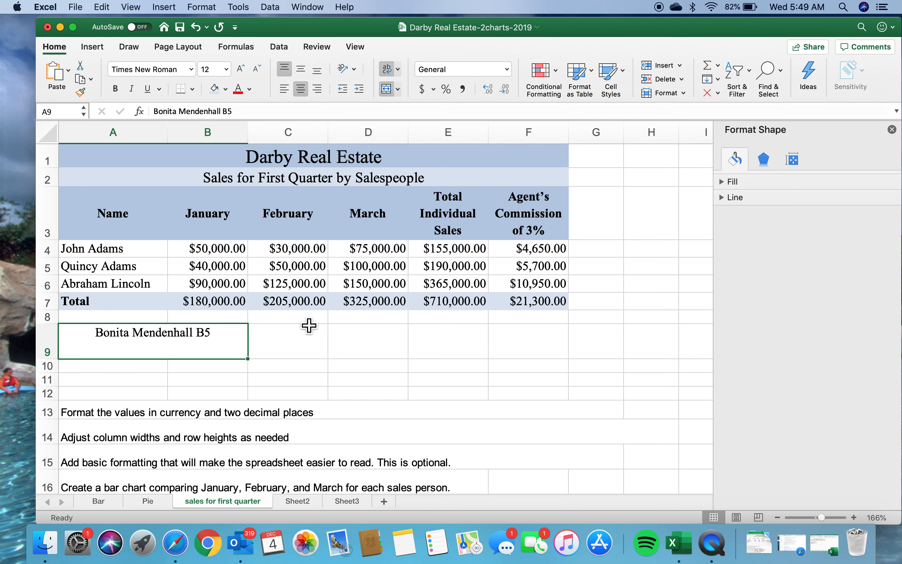
scroll(303, 355, "down", 4)
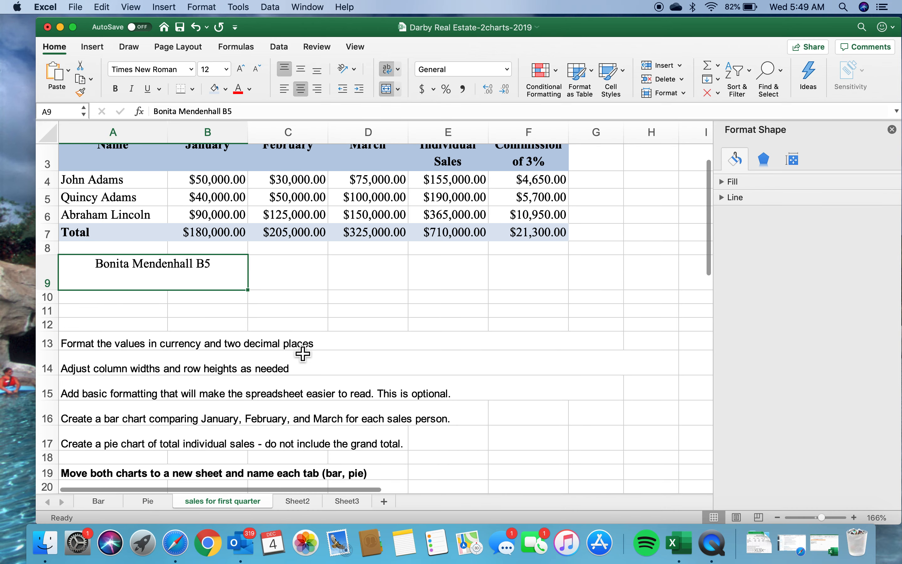
scroll(388, 387, "down", 8)
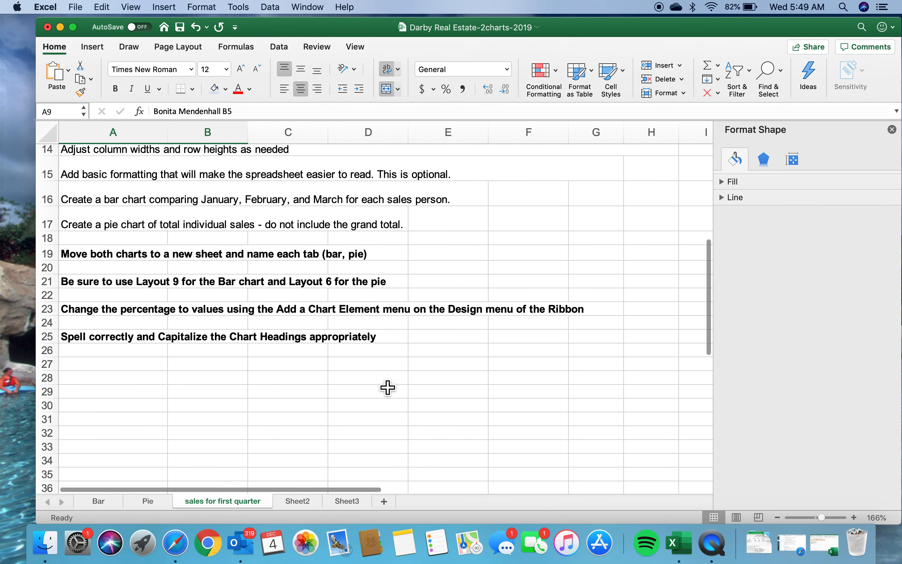
scroll(387, 388, "up", 5)
scroll(388, 388, "down", 5)
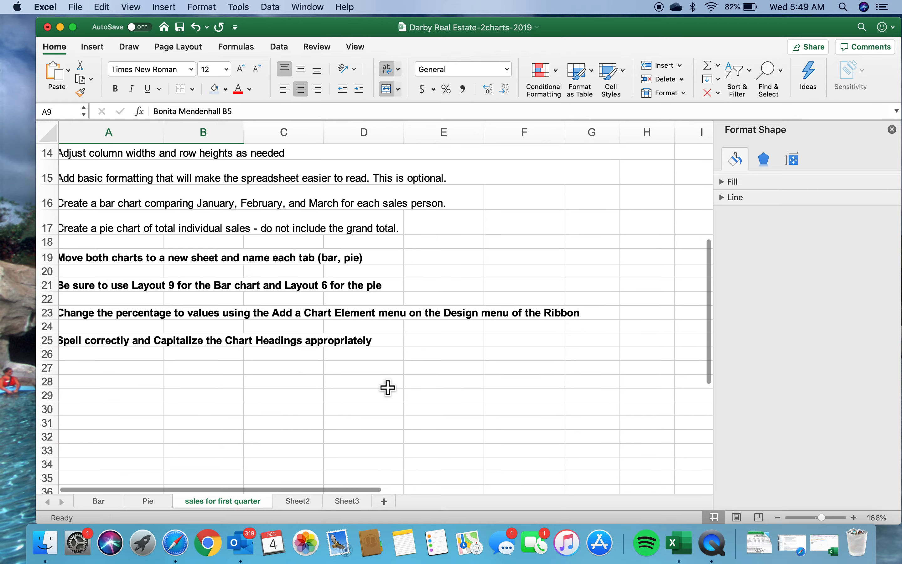
scroll(387, 388, "up", 10)
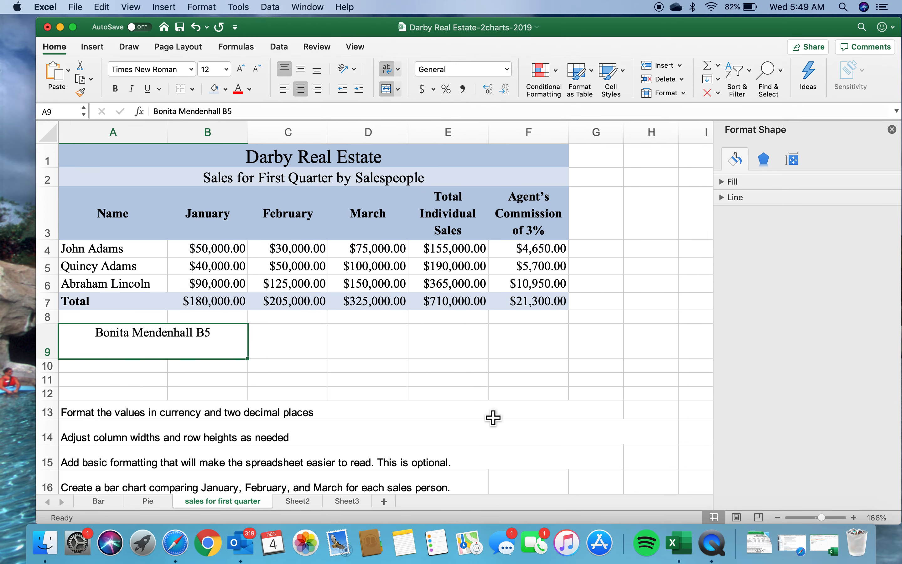
left_click(712, 546)
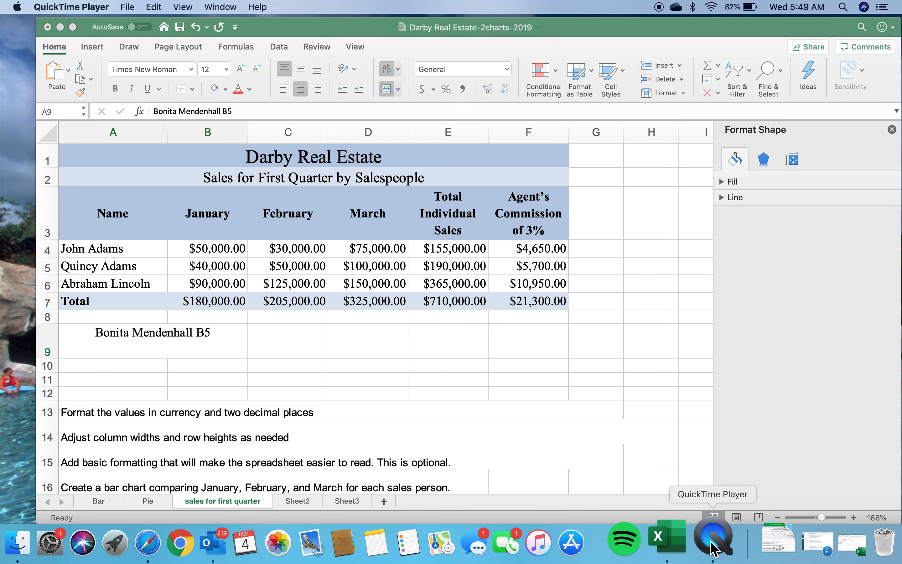
left_click(129, 7)
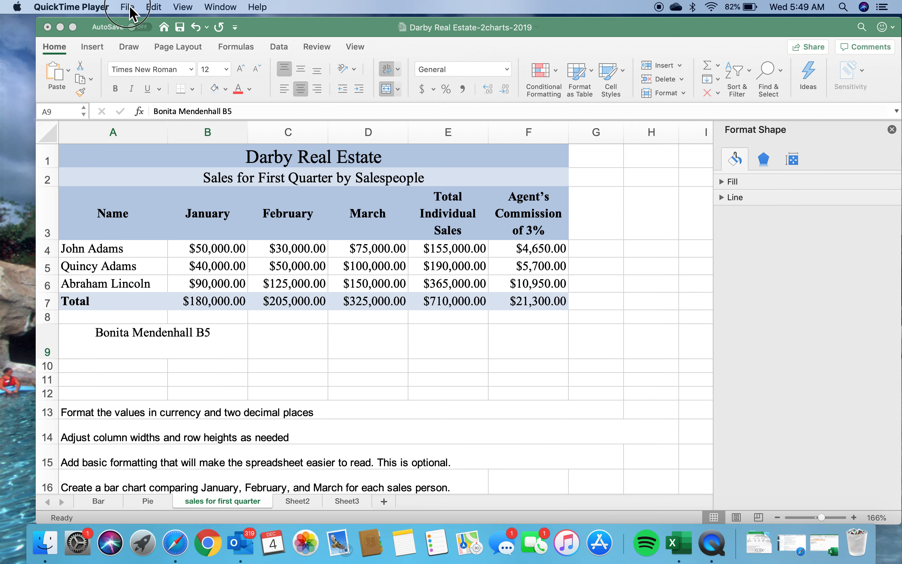
left_click(131, 9)
left_click(660, 8)
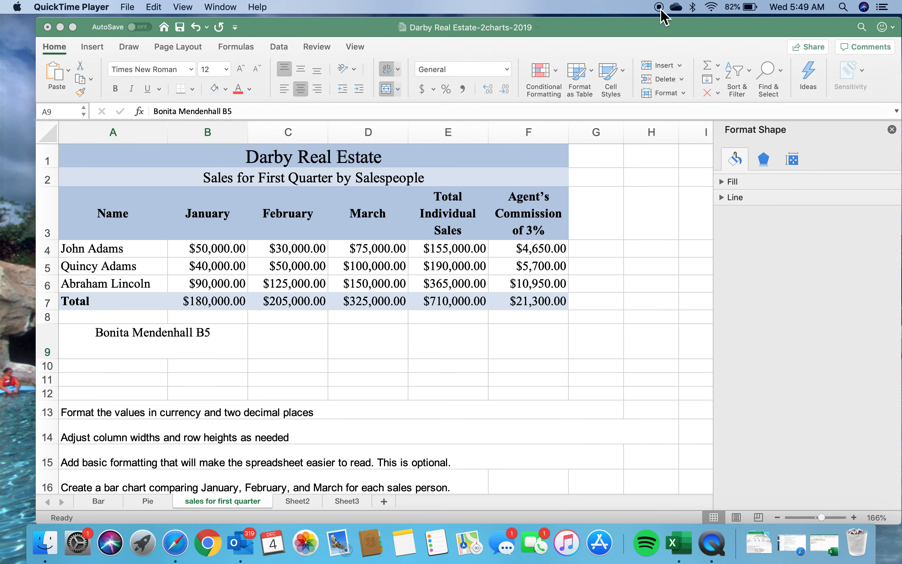